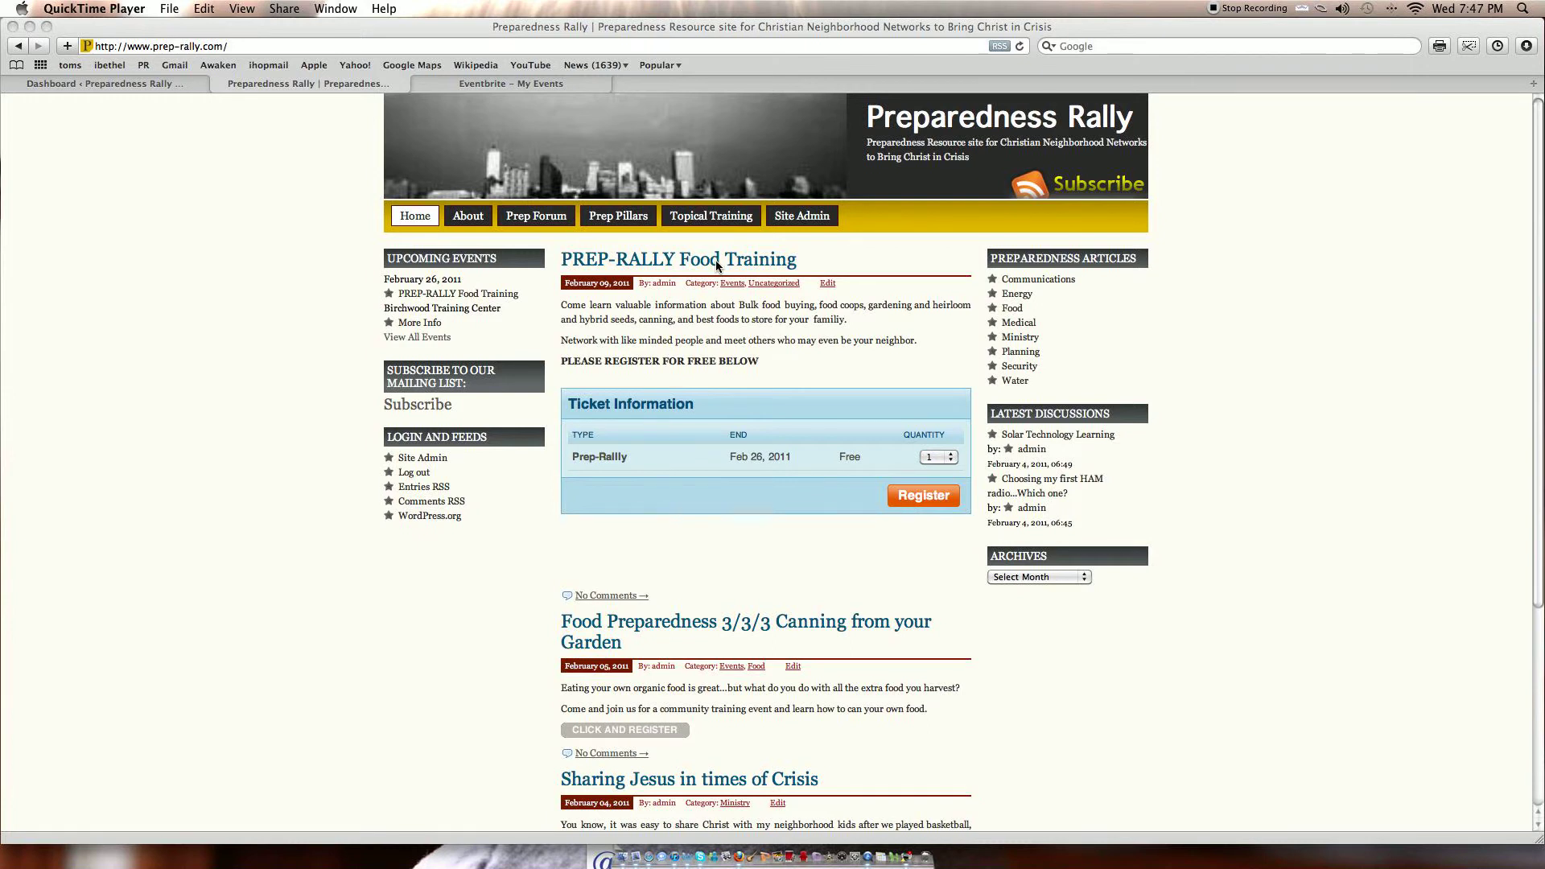
Step: Look over the Eventbrite events page, the WordPress dashboard and the Preparedness Rally home page, ending on the Eventbrite events page
{"action": "left_click", "coordinate": [540, 85]}
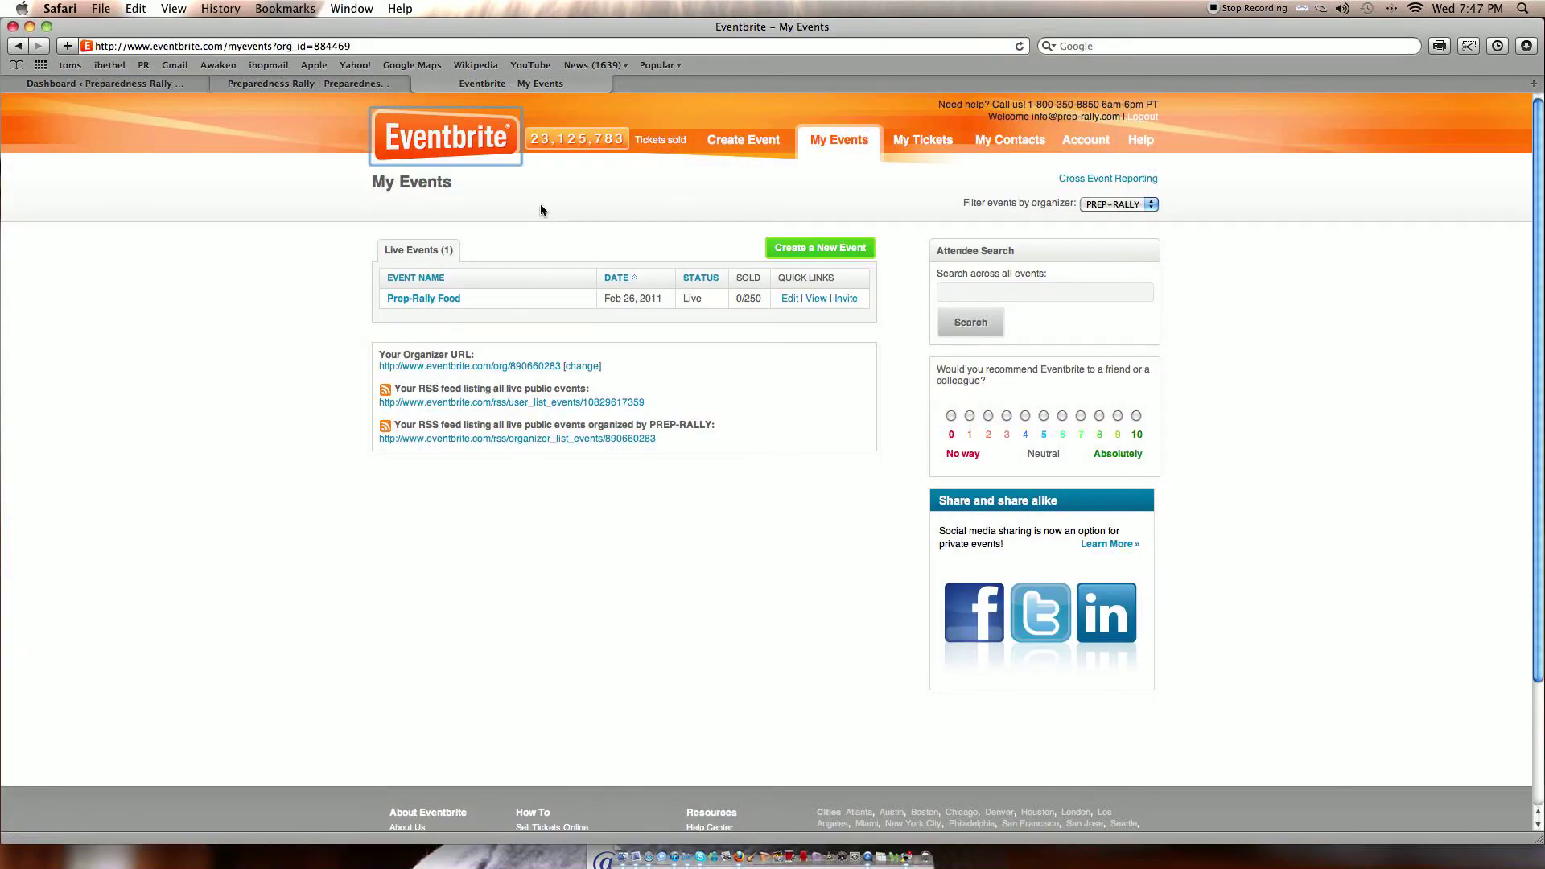
{"action": "left_click", "coordinate": [145, 84]}
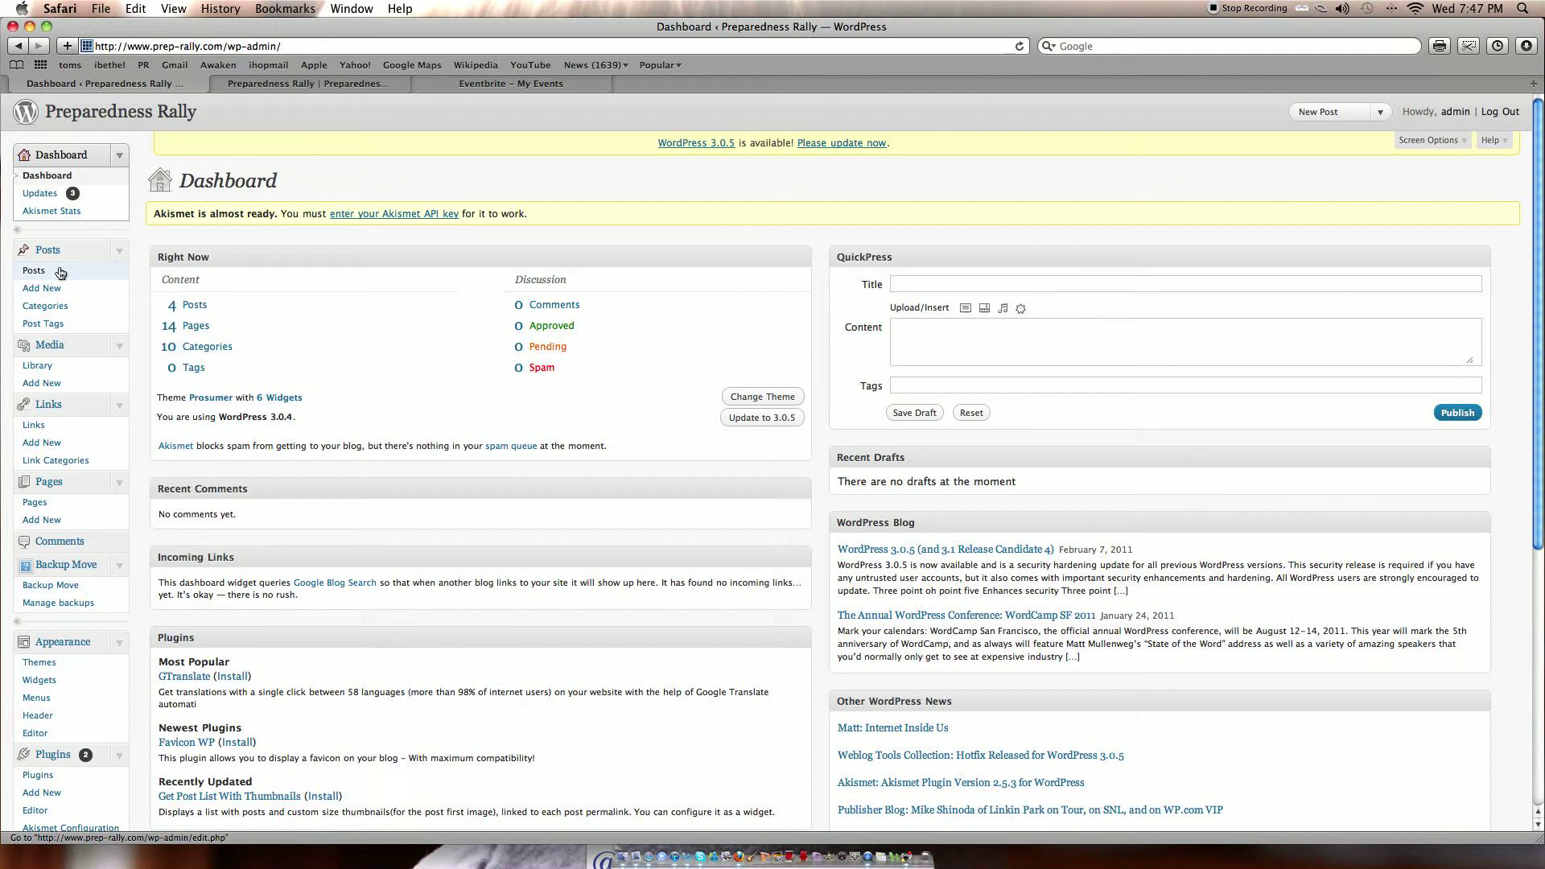
{"action": "left_click", "coordinate": [263, 83]}
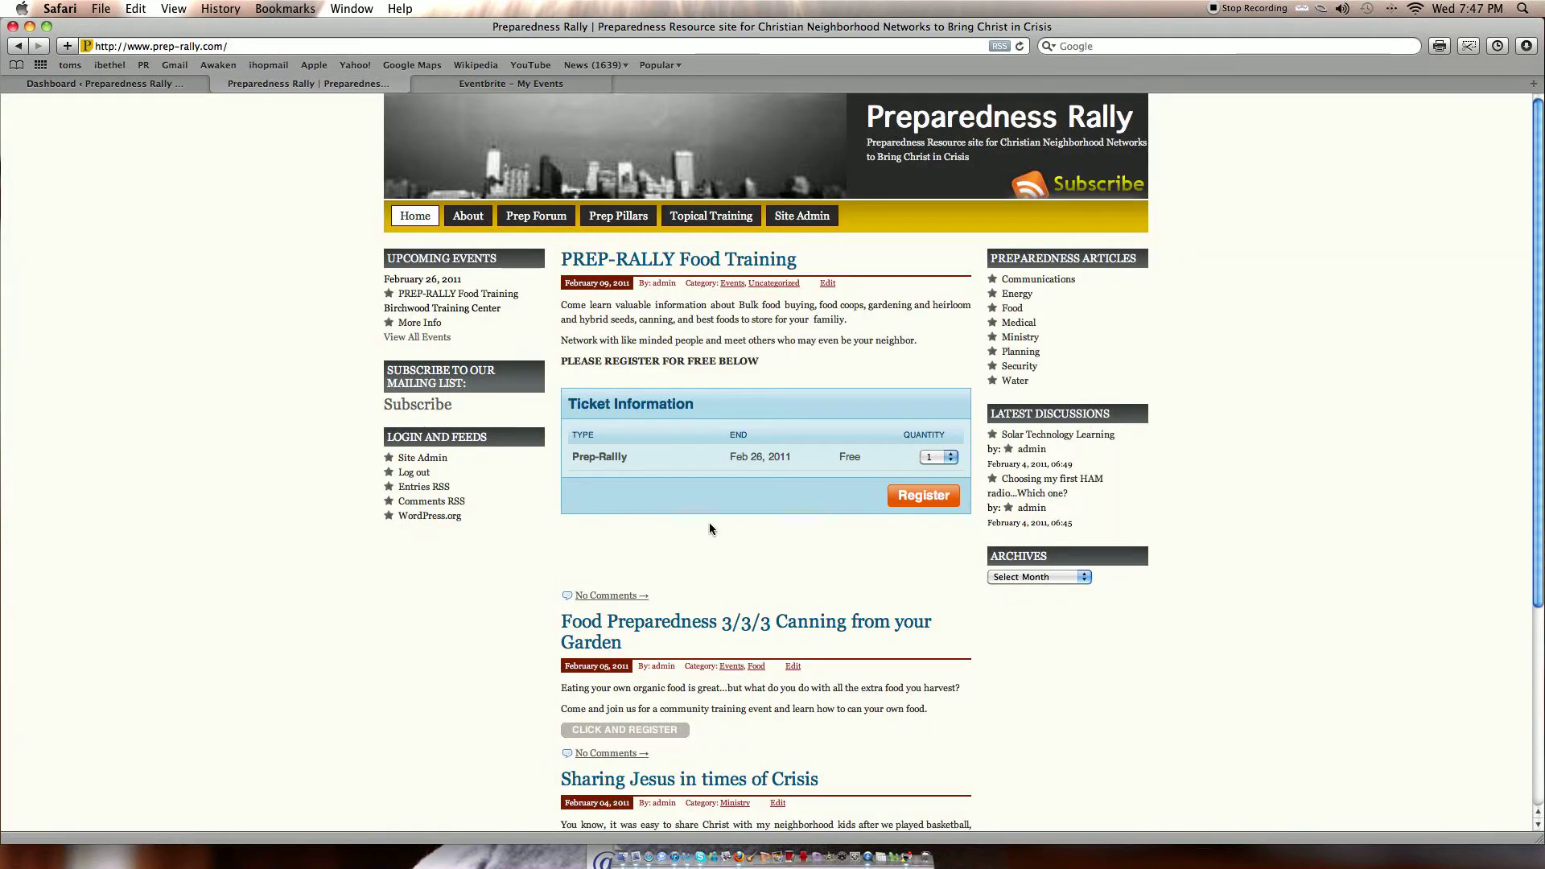
{"action": "left_click", "coordinate": [510, 87]}
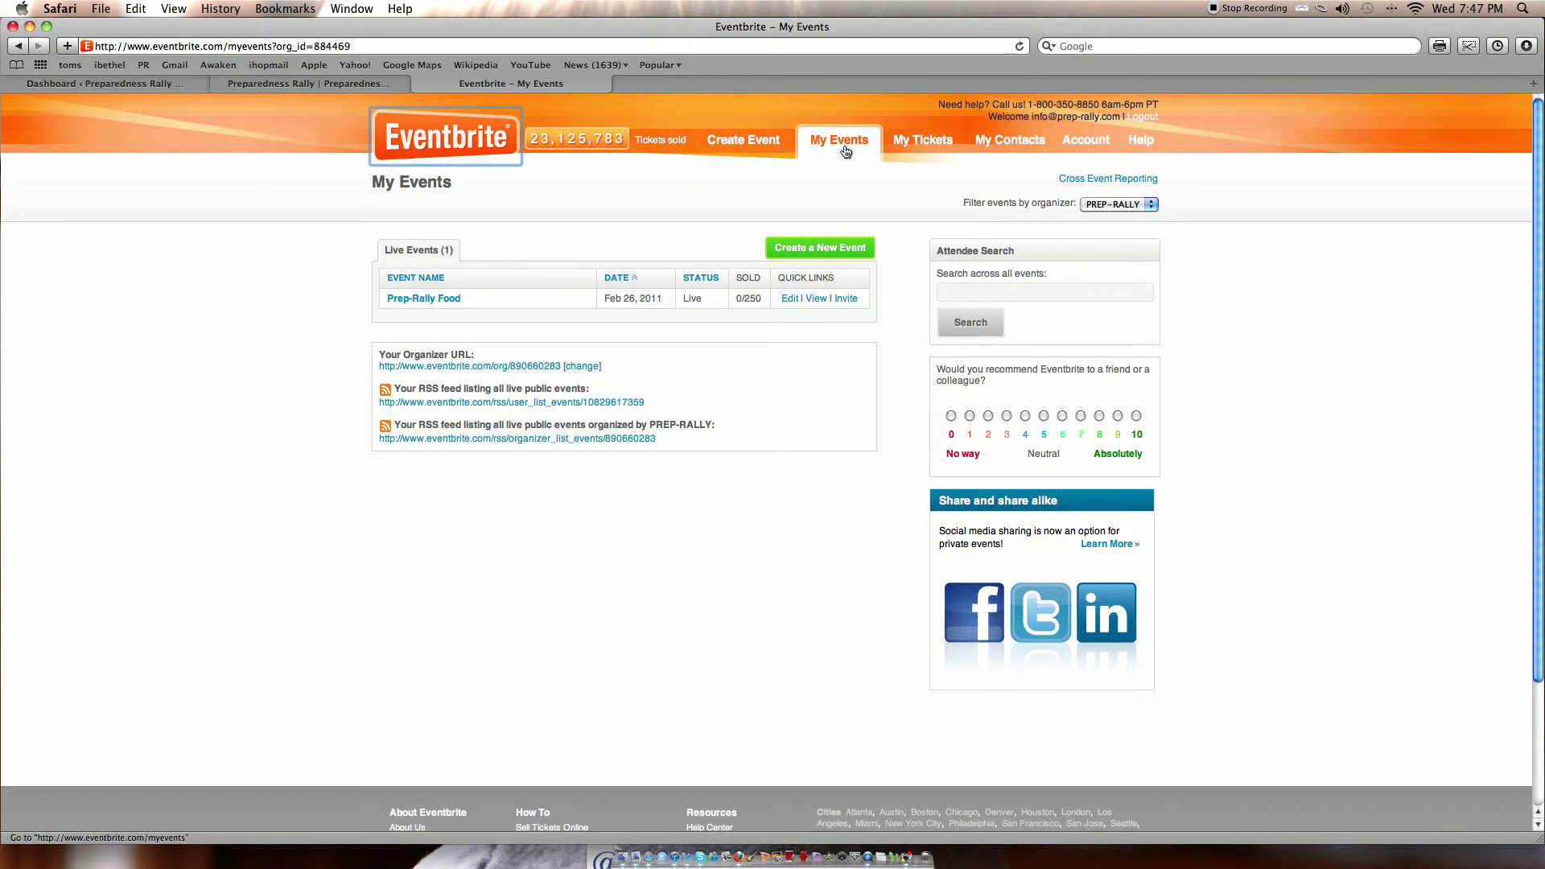
Step: Start a new Eventbrite event and replace the placeholder title with "Test Event"
{"action": "left_click", "coordinate": [827, 254]}
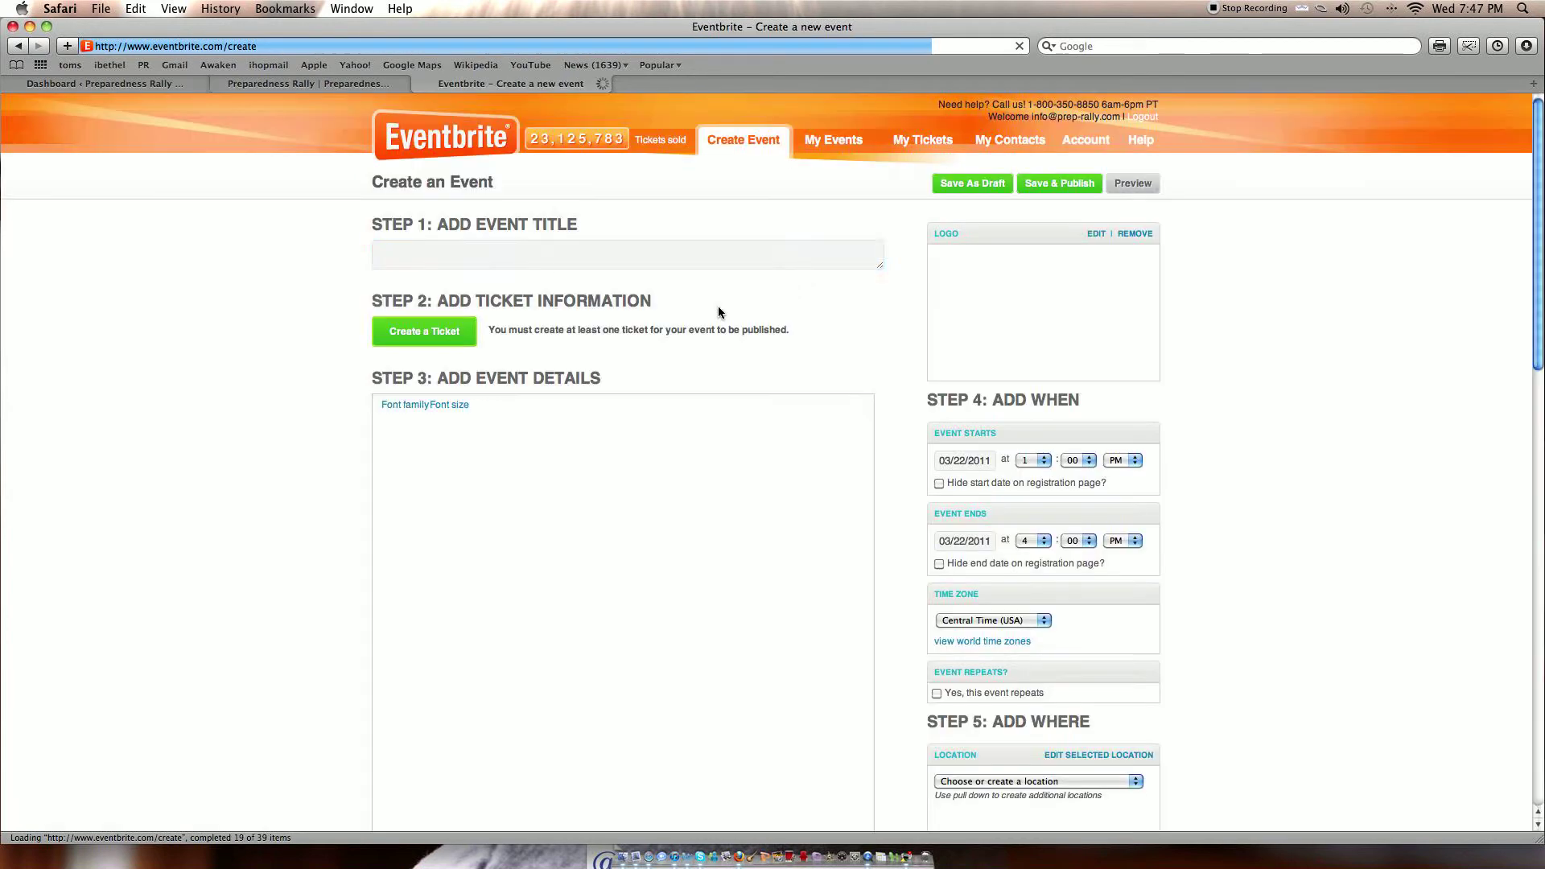
{"action": "left_click", "coordinate": [550, 260]}
{"action": "type", "text": "Tes"}
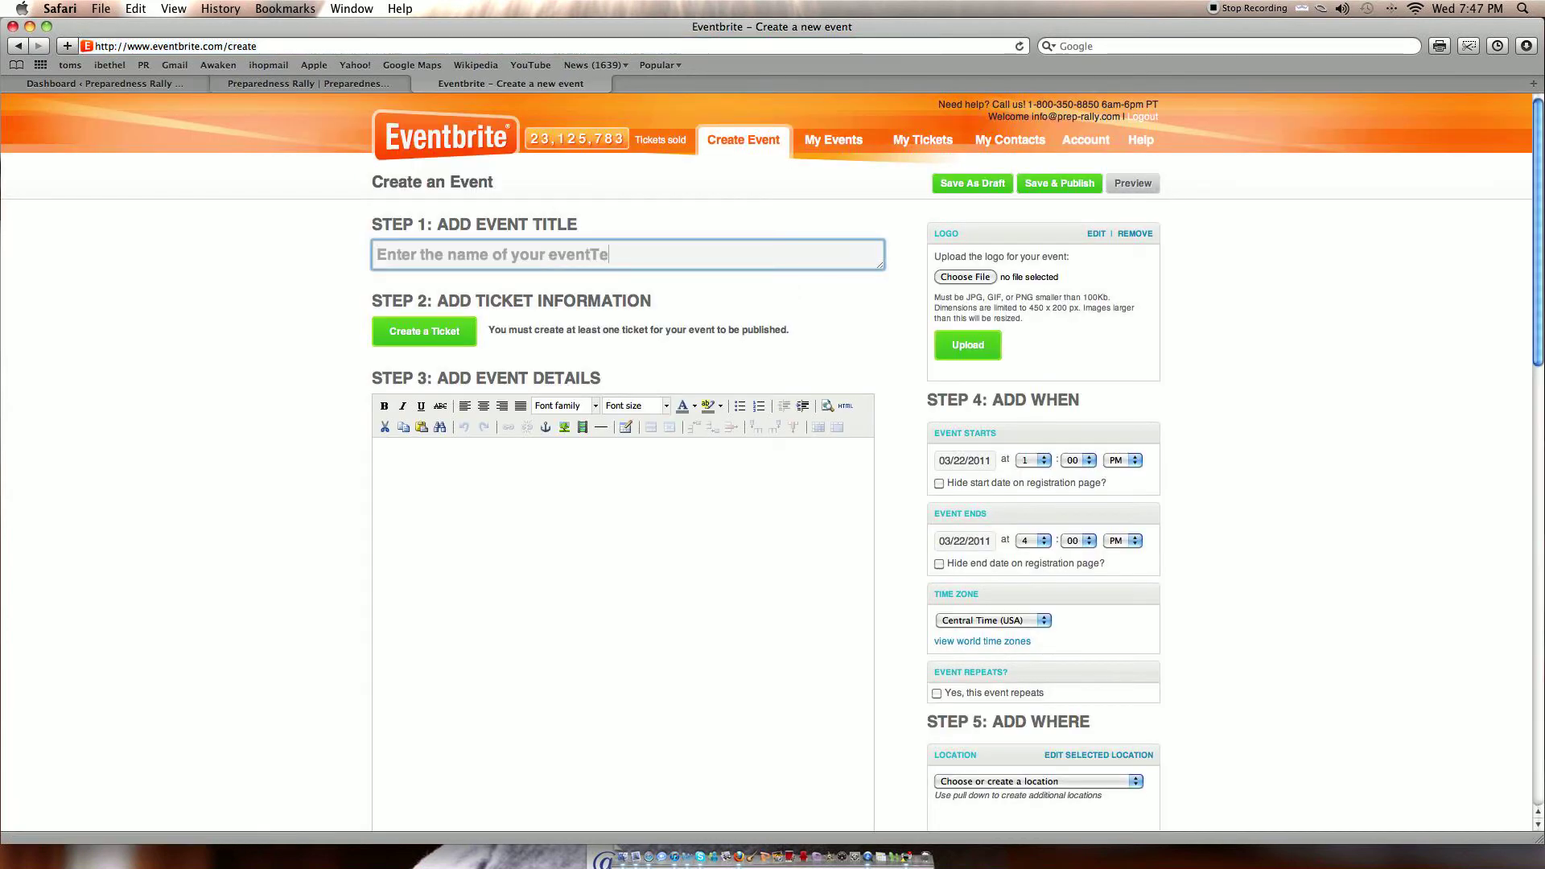
{"action": "key", "text": "BackSpace"}
{"action": "key", "text": "BackSpace"}
{"action": "key", "text": "BackSpace"}
{"action": "key", "text": "BackSpace"}
{"action": "key", "text": "BackSpace"}
{"action": "key", "text": "BackSpace"}
{"action": "key", "text": "BackSpace"}
{"action": "key", "text": "BackSpace"}
{"action": "key", "text": "BackSpace"}
{"action": "key", "text": "BackSpace"}
{"action": "key", "text": "BackSpace"}
{"action": "key", "text": "BackSpace"}
{"action": "key", "text": "BackSpace"}
{"action": "key", "text": "BackSpace"}
{"action": "key", "text": "BackSpace"}
{"action": "key", "text": "BackSpace"}
{"action": "key", "text": "BackSpace"}
{"action": "key", "text": "BackSpace"}
{"action": "key", "text": "BackSpace"}
{"action": "key", "text": "BackSpace"}
{"action": "key", "text": "BackSpace"}
{"action": "key", "text": "BackSpace"}
{"action": "key", "text": "BackSpace"}
{"action": "key", "text": "BackSpace"}
{"action": "key", "text": "BackSpace"}
{"action": "key", "text": "BackSpace"}
{"action": "key", "text": "BackSpace"}
{"action": "type", "text": "T"}
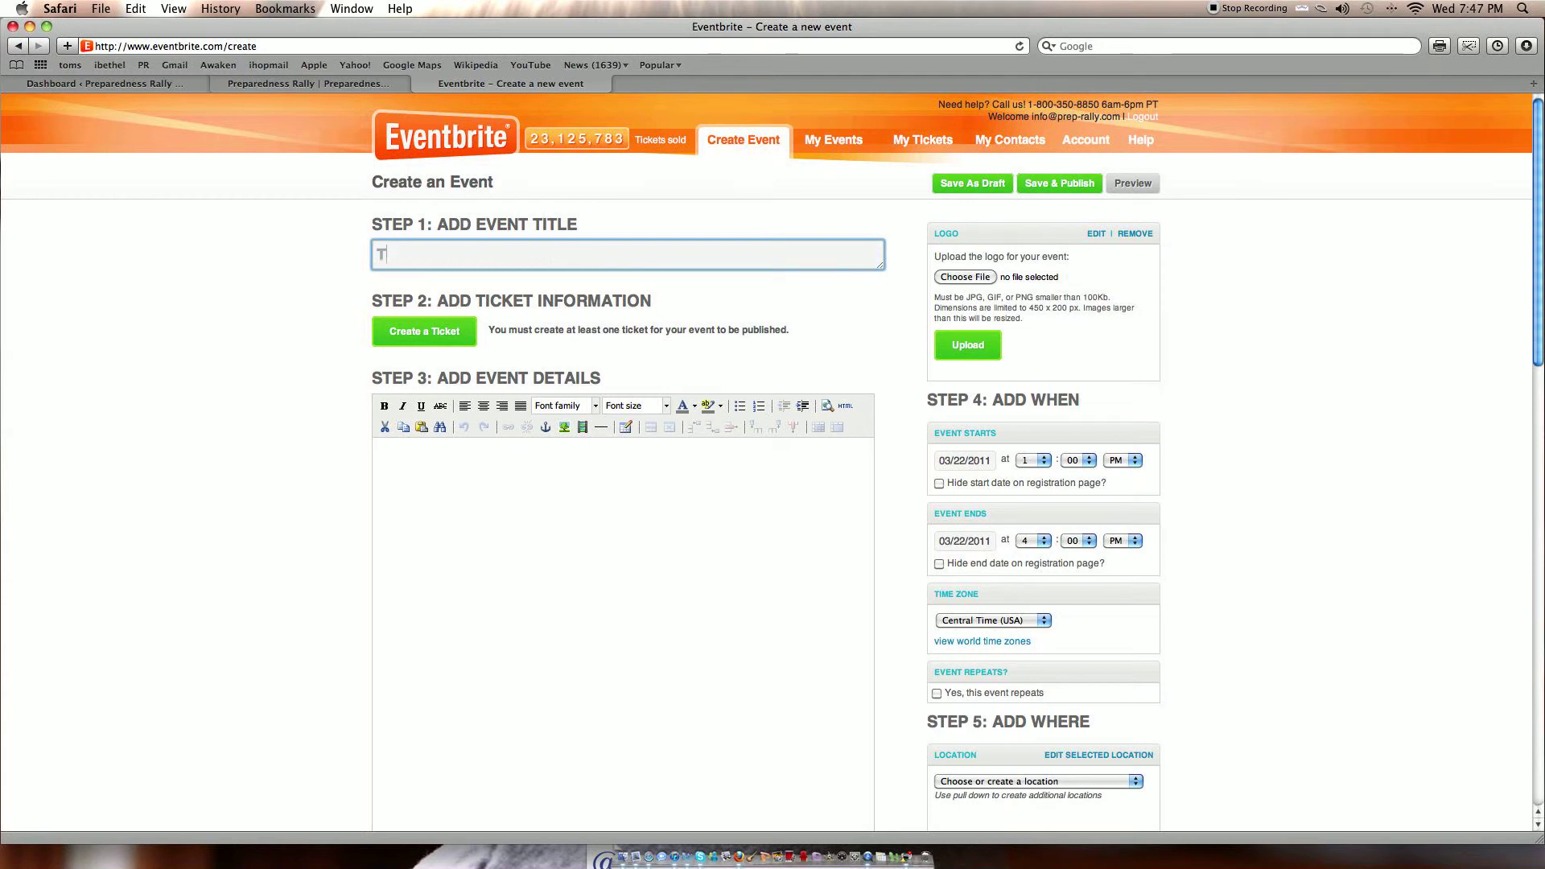
{"action": "type", "text": "est Event"}
Step: Create and save a free ticket named "Please Register" with 500 available
{"action": "left_click", "coordinate": [425, 330]}
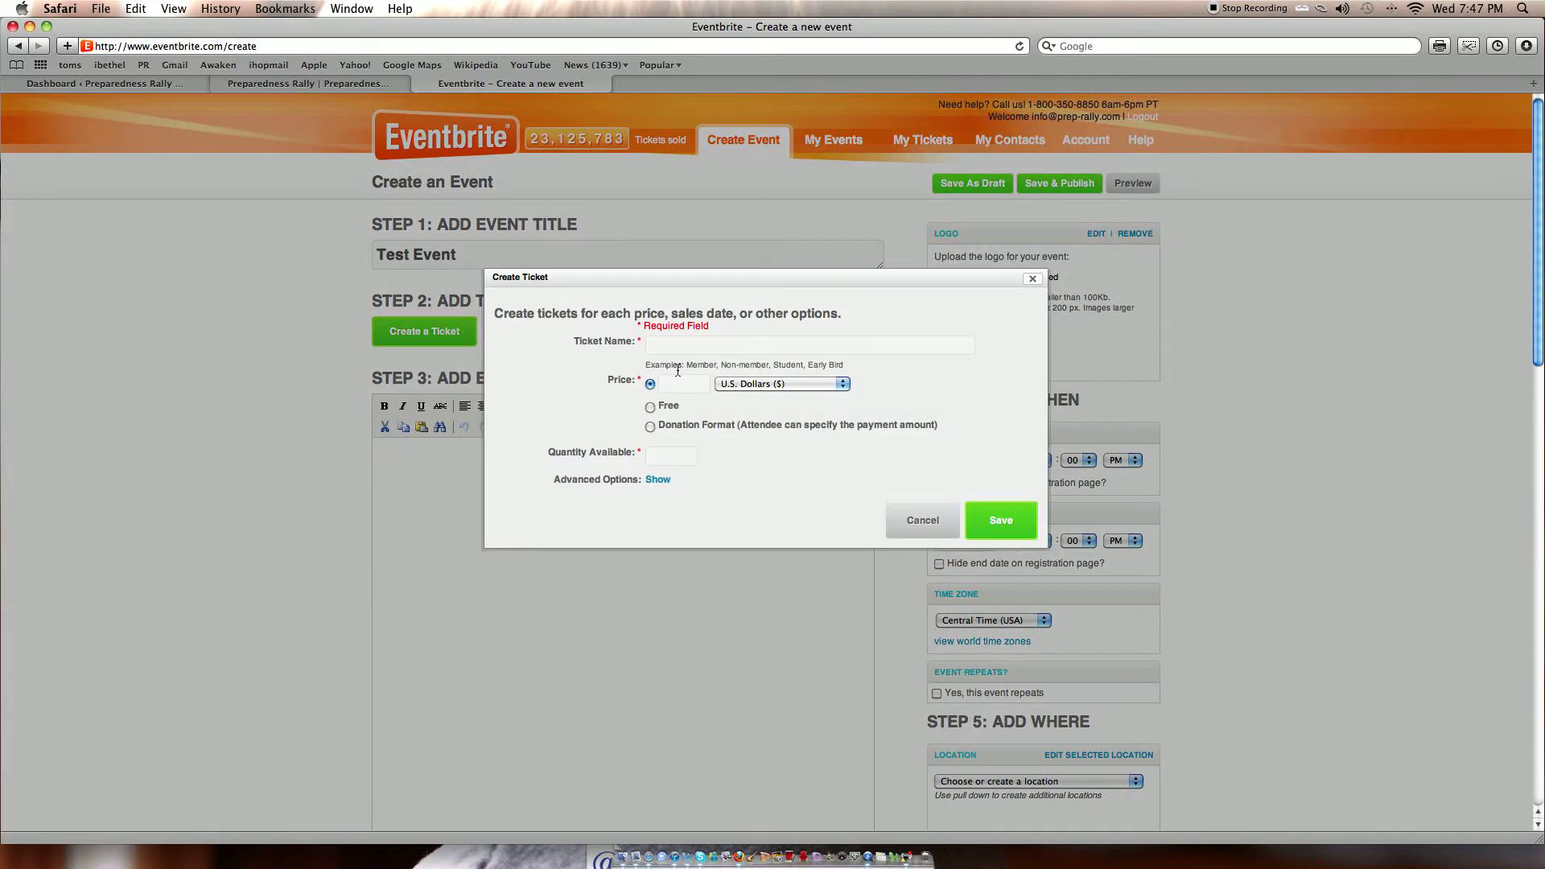
{"action": "left_click", "coordinate": [681, 352]}
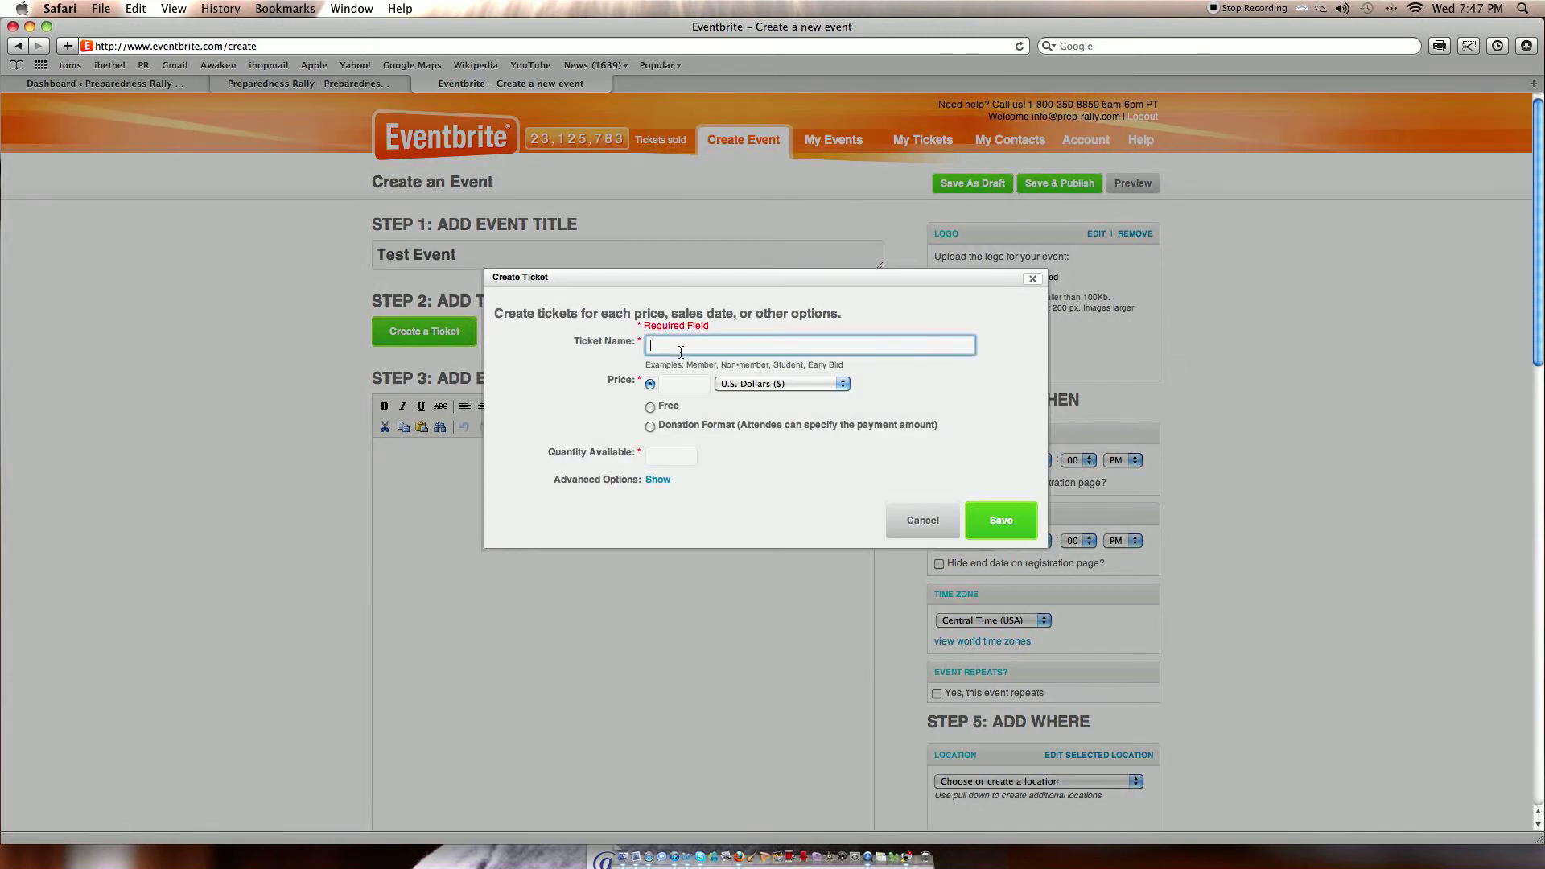
{"action": "type", "text": "pre"}
{"action": "key", "text": "BackSpace"}
{"action": "key", "text": "BackSpace"}
{"action": "type", "text": "lease Register"}
{"action": "left_click", "coordinate": [651, 407]}
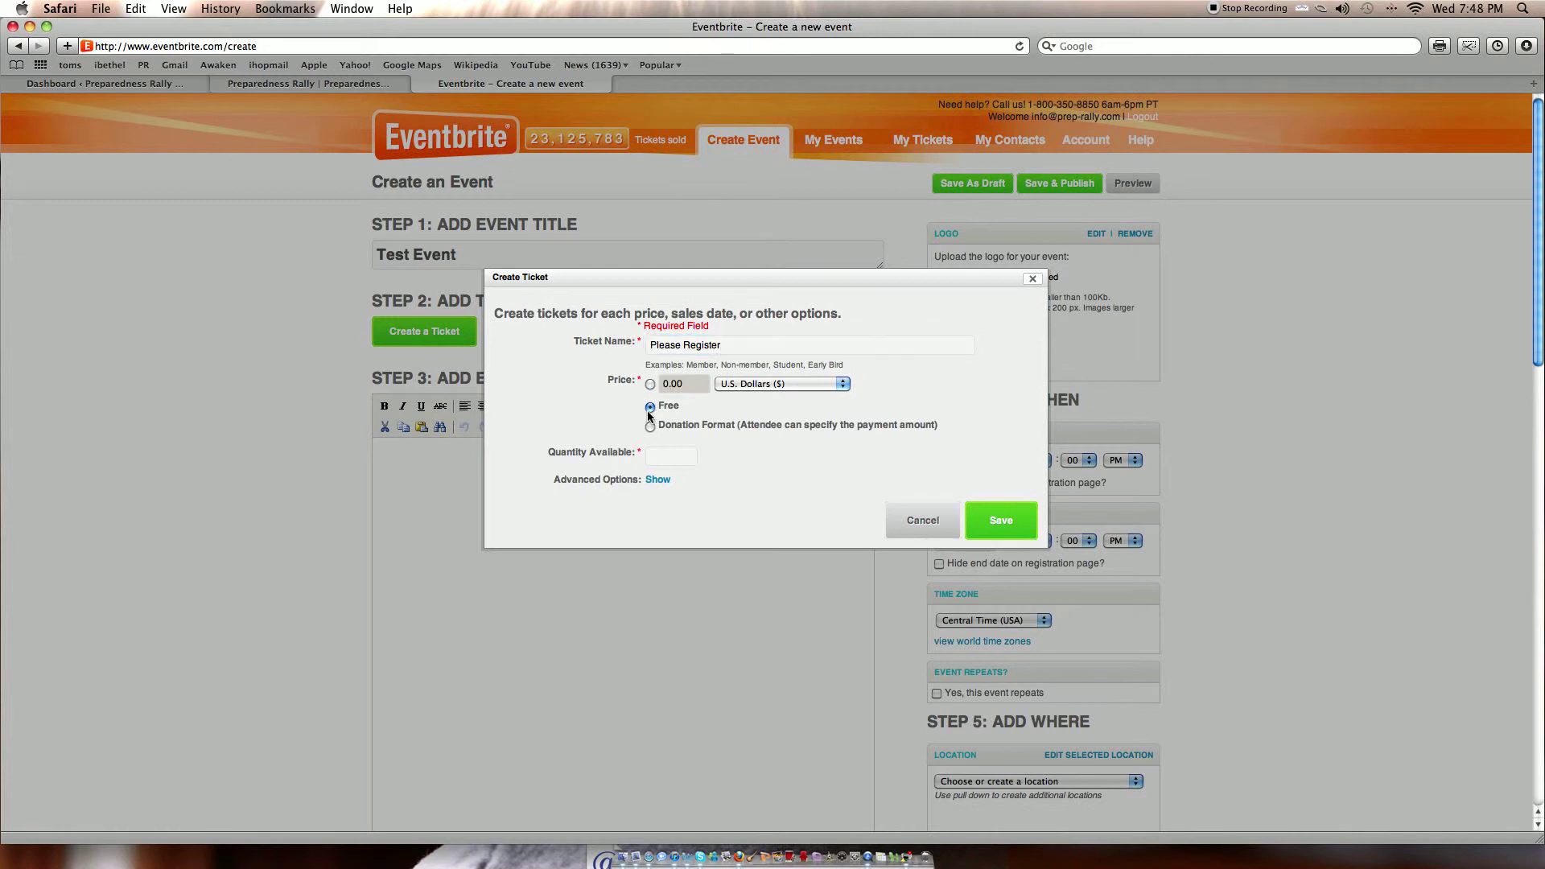
{"action": "left_click", "coordinate": [670, 458]}
{"action": "type", "text": "500"}
{"action": "left_click", "coordinate": [1008, 515]}
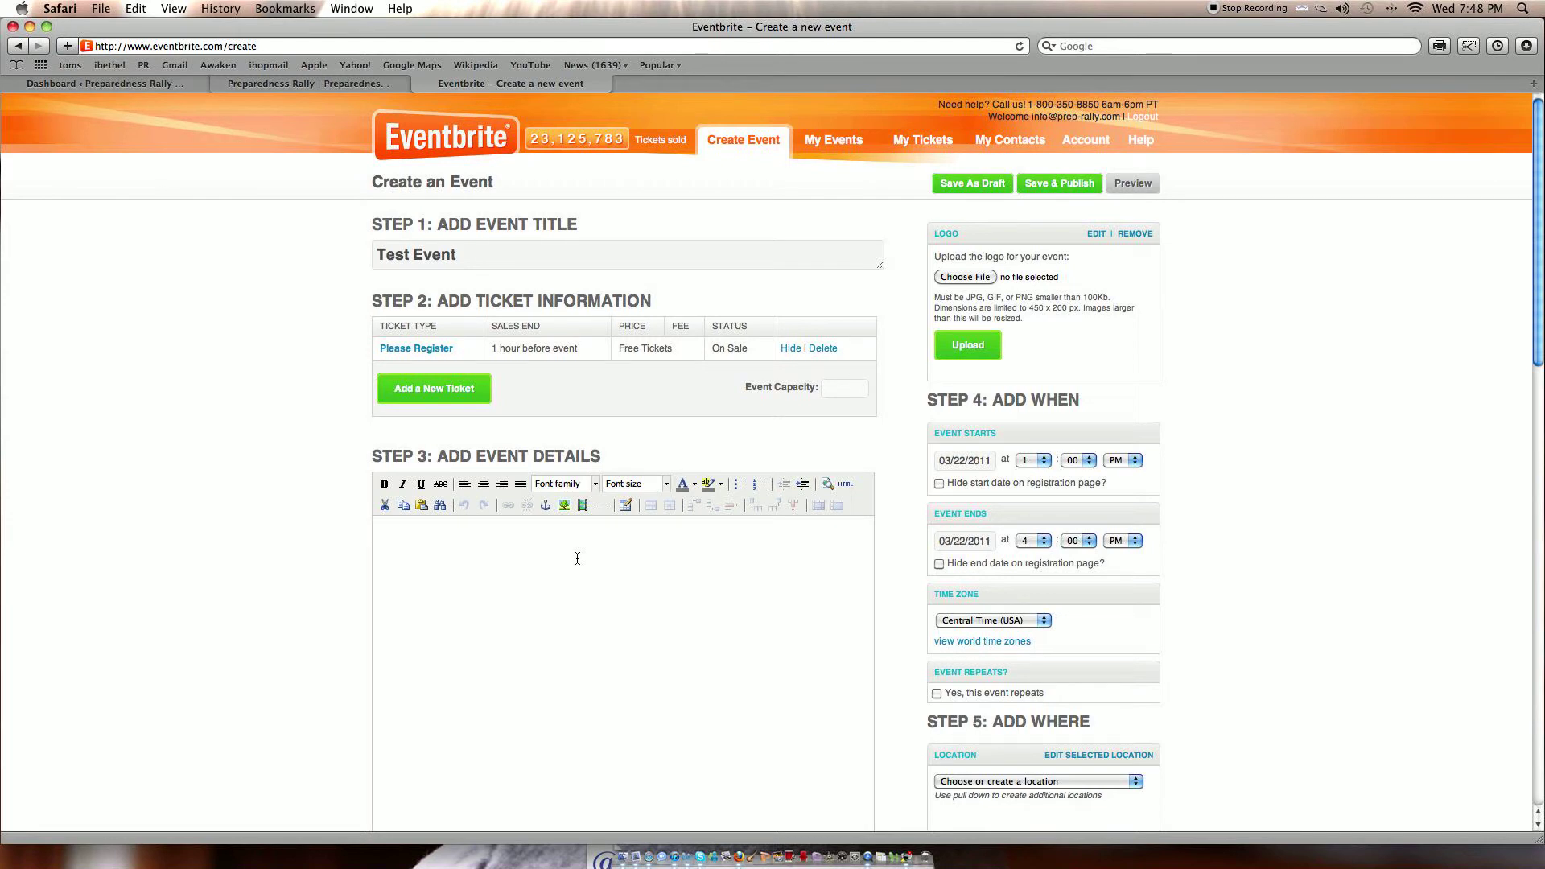
Step: Write the event details "This is a test event, to test event brite and word press." and make "This is a test" bold at 14pt
{"action": "type", "text": "This is a test event, to test event brite and word press."}
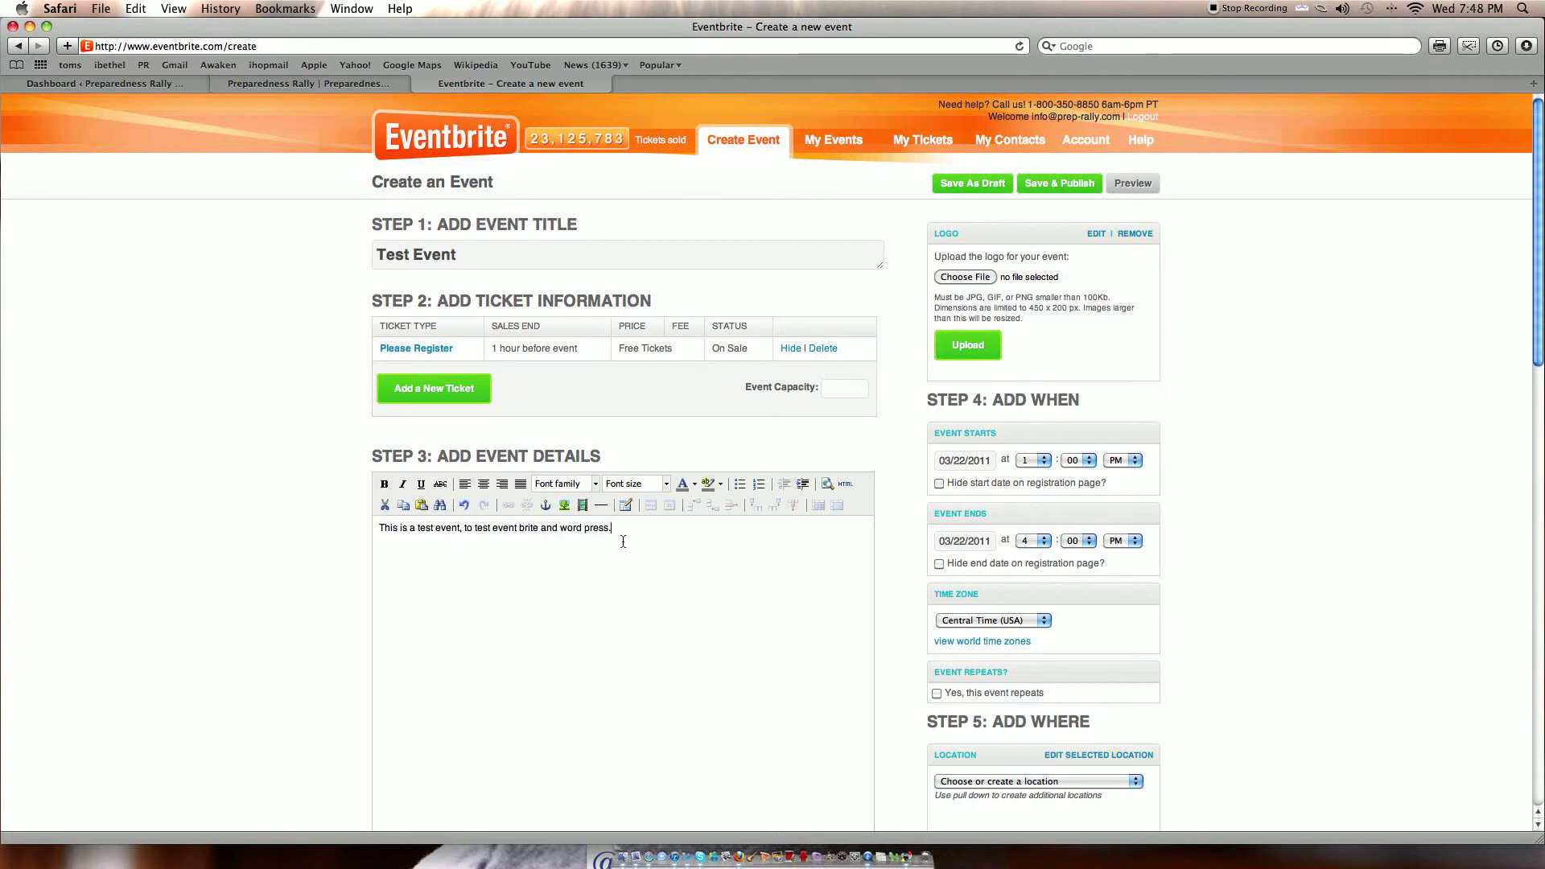
{"action": "left_click_drag", "start_coordinate": [378, 528], "coordinate": [436, 528]}
{"action": "left_click", "coordinate": [384, 484]}
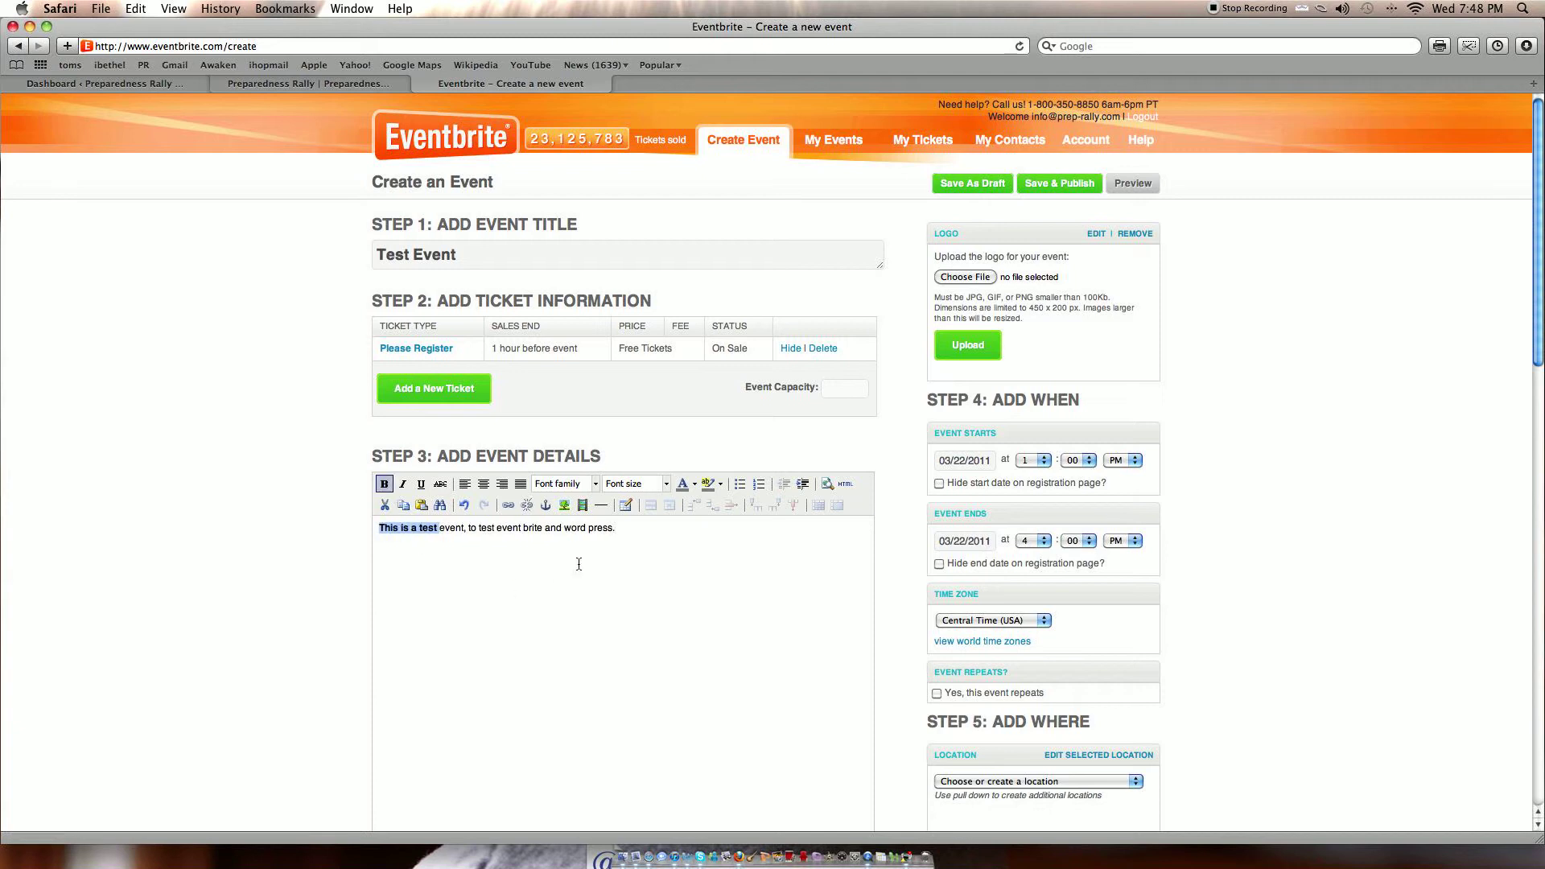
{"action": "left_click", "coordinate": [657, 486]}
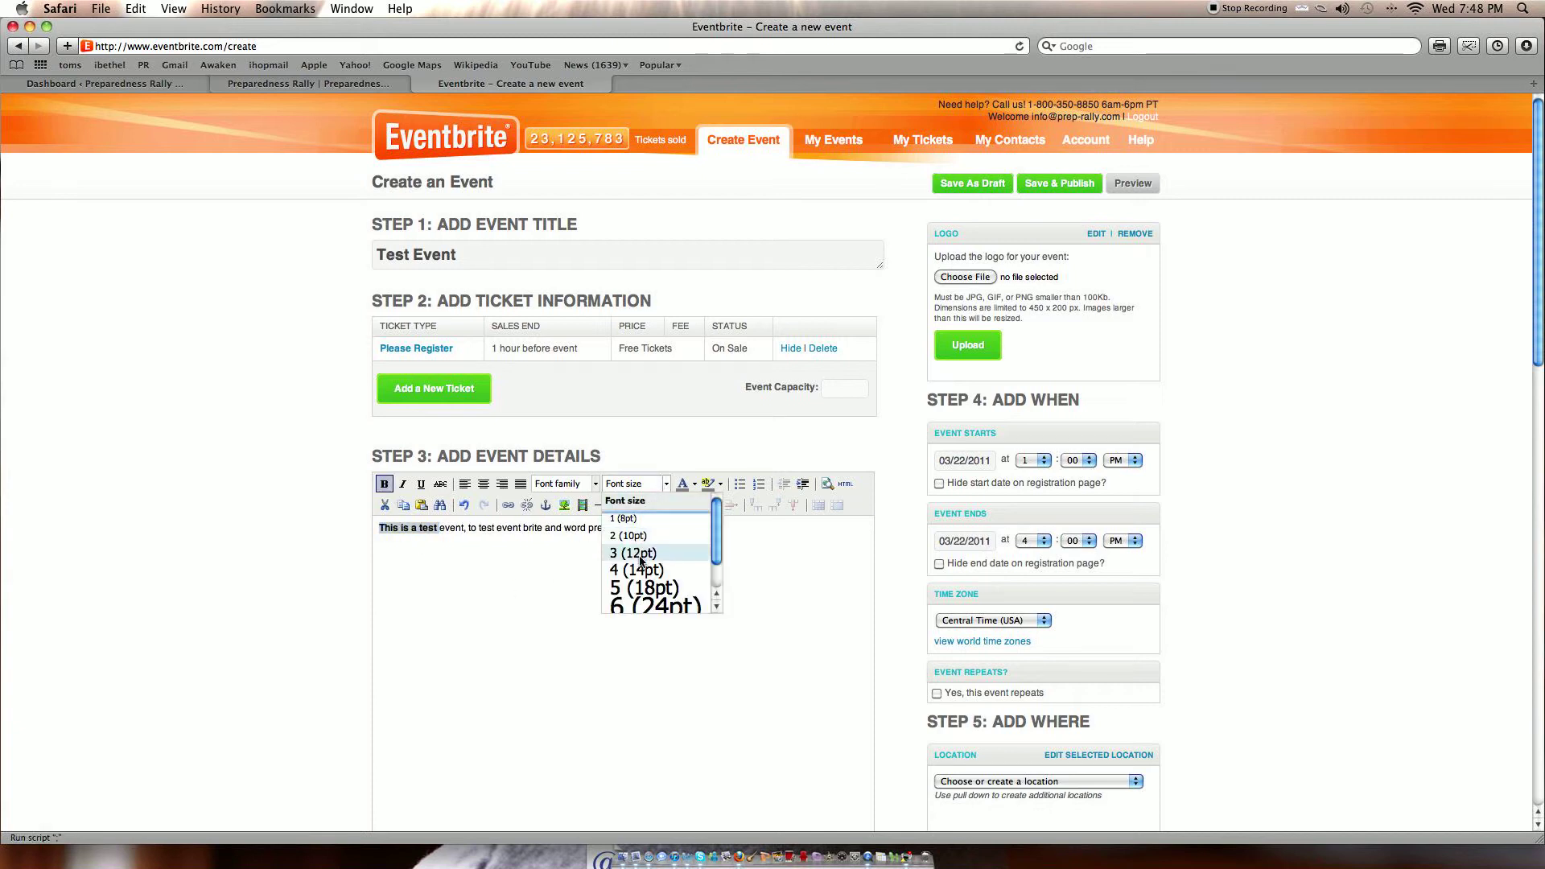
{"action": "left_click", "coordinate": [653, 567]}
{"action": "left_click", "coordinate": [694, 485]}
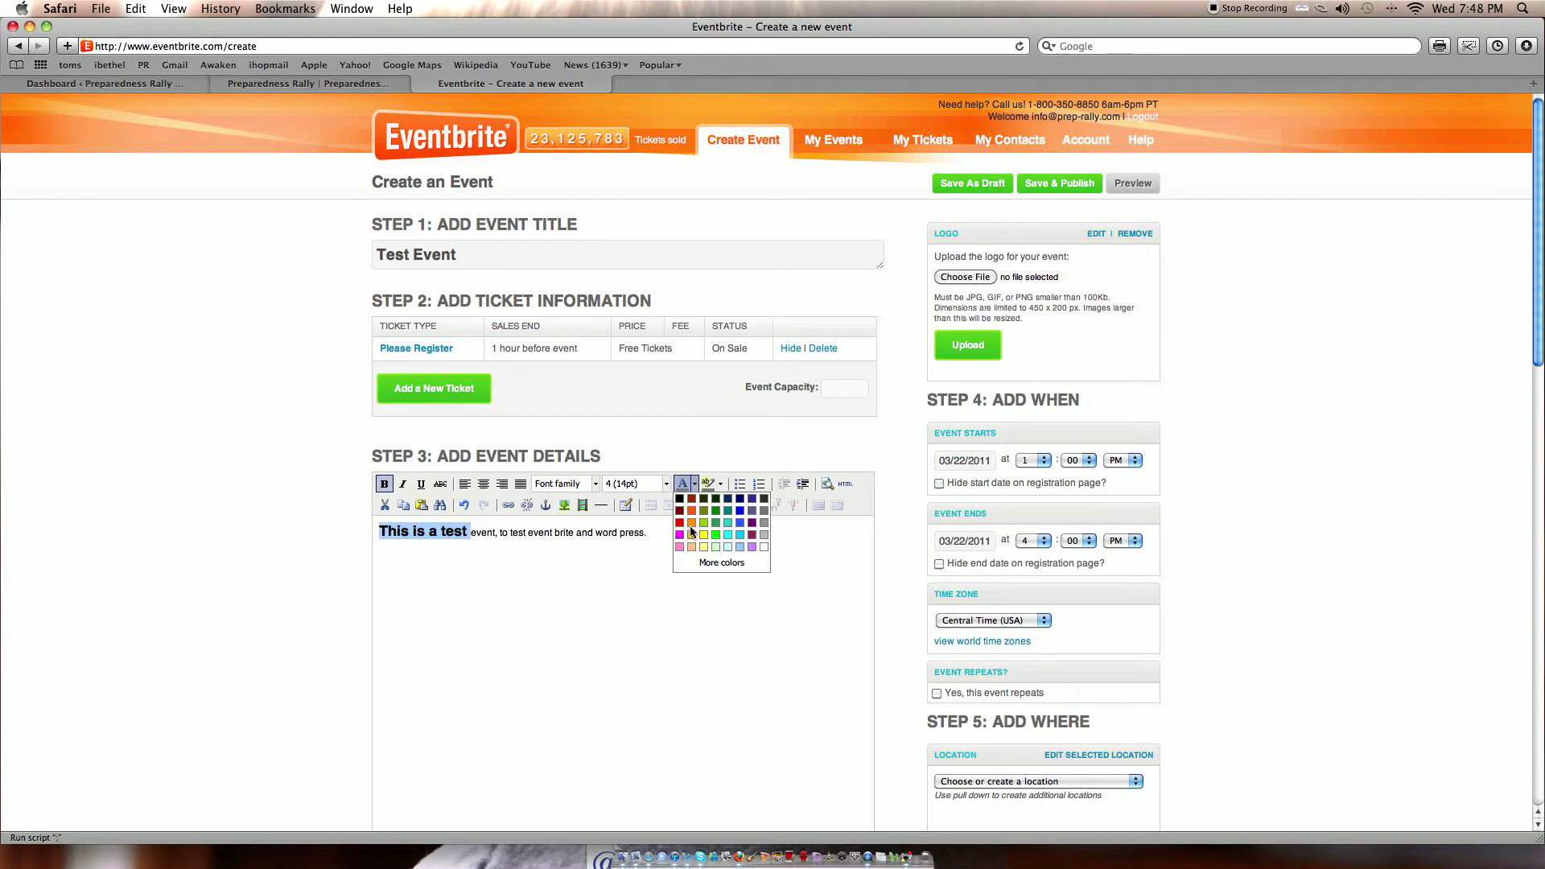
{"action": "left_click", "coordinate": [691, 533]}
{"action": "left_click_drag", "start_coordinate": [648, 533], "coordinate": [511, 534]}
{"action": "left_click", "coordinate": [708, 484]}
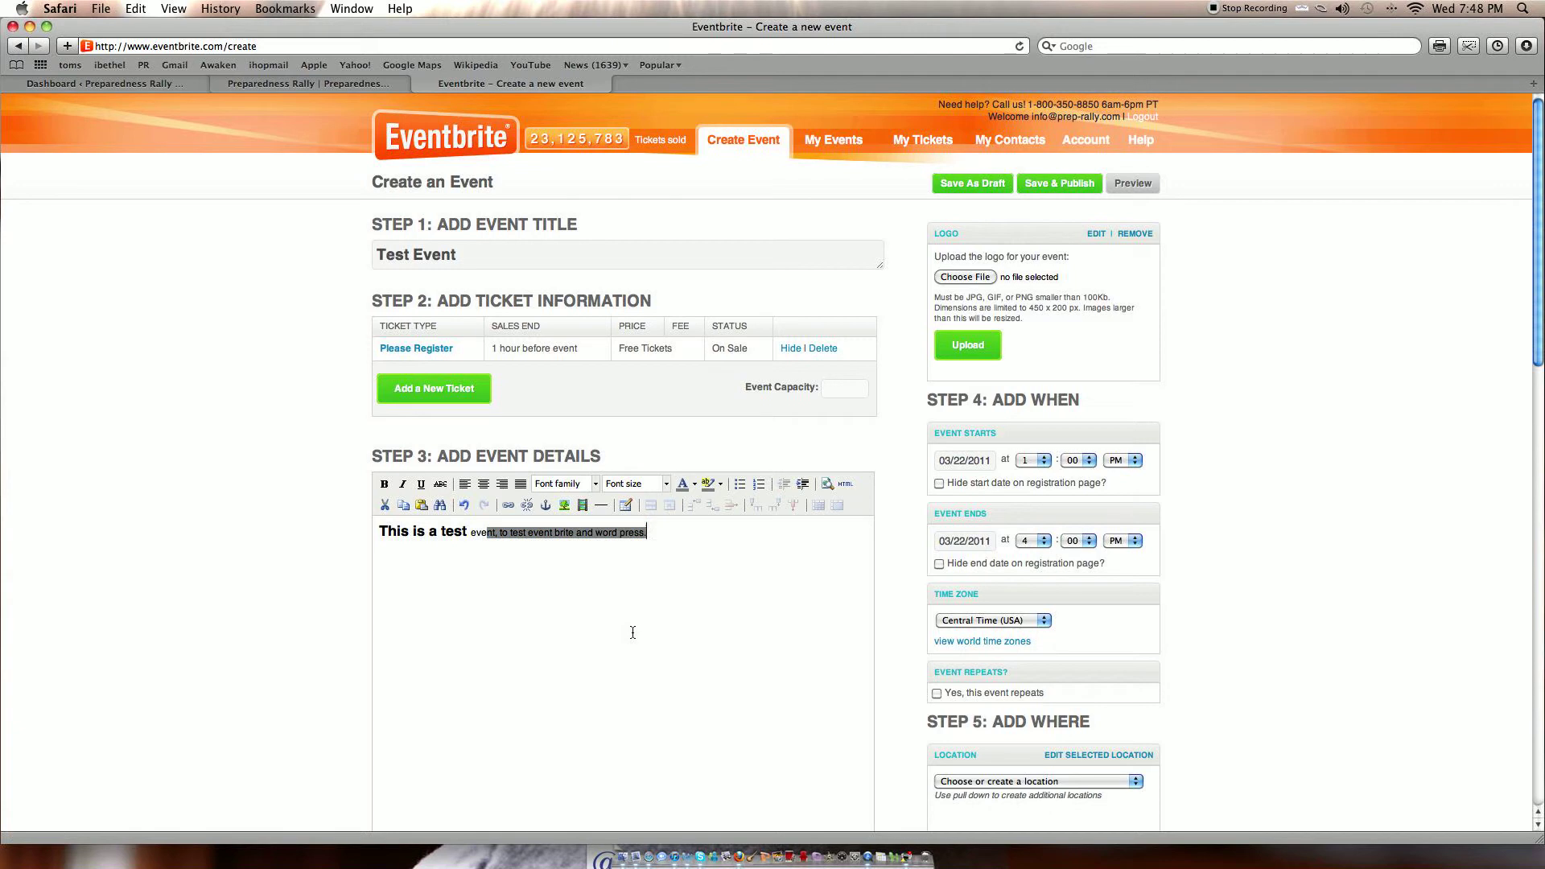
Step: Personalize the event's web link with the name "testevent" on eventbrite.com
{"action": "scroll", "coordinate": [632, 632], "scroll_direction": "down", "scroll_amount": 1}
{"action": "scroll", "coordinate": [633, 631], "scroll_direction": "down", "scroll_amount": 10}
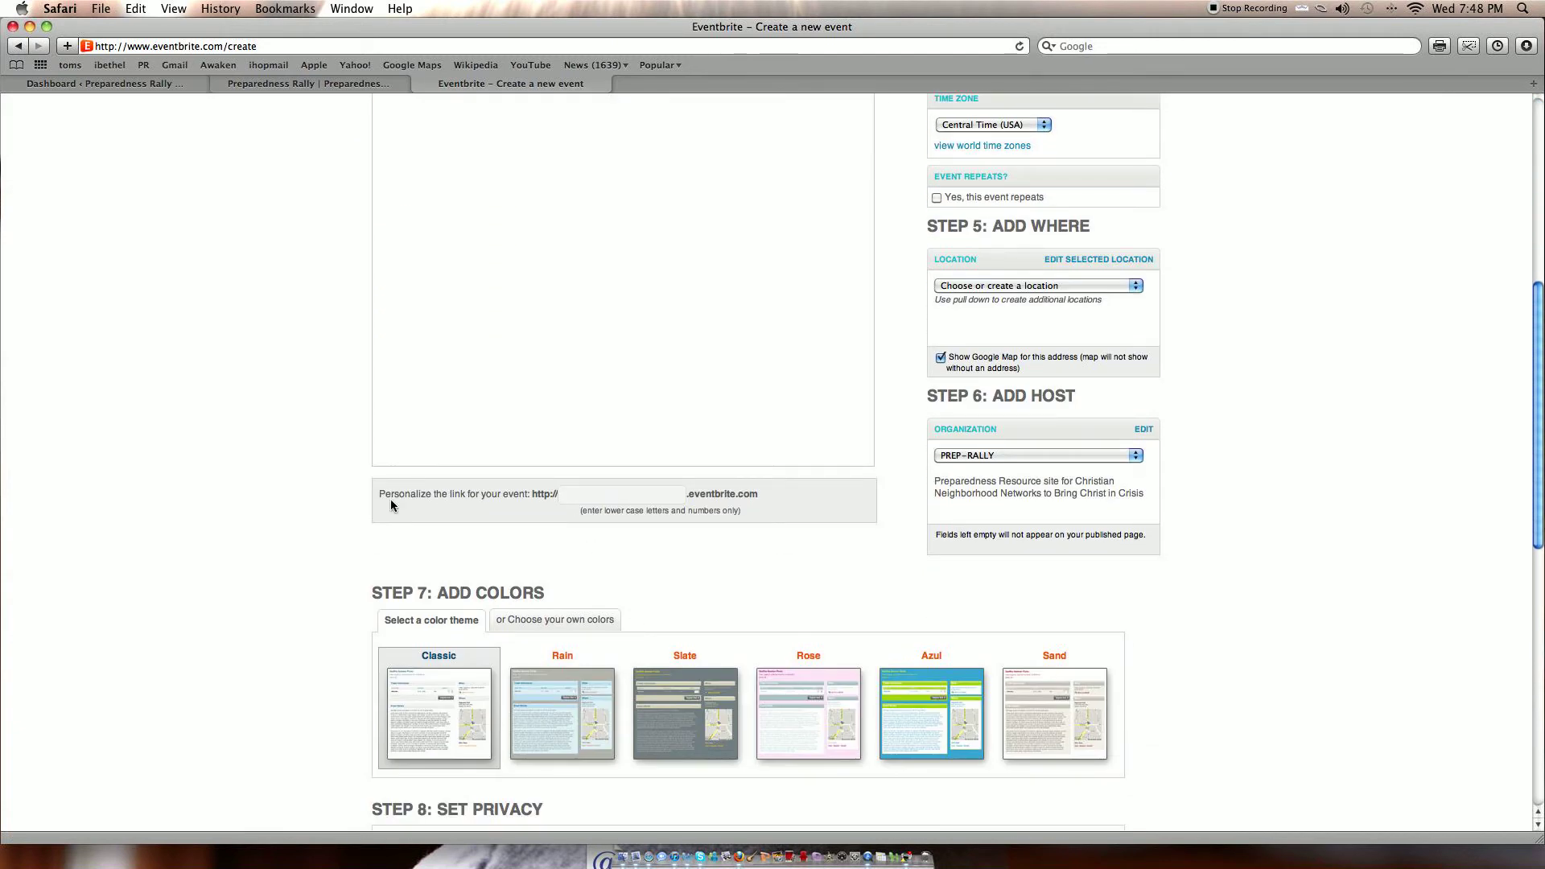
{"action": "left_click", "coordinate": [591, 503]}
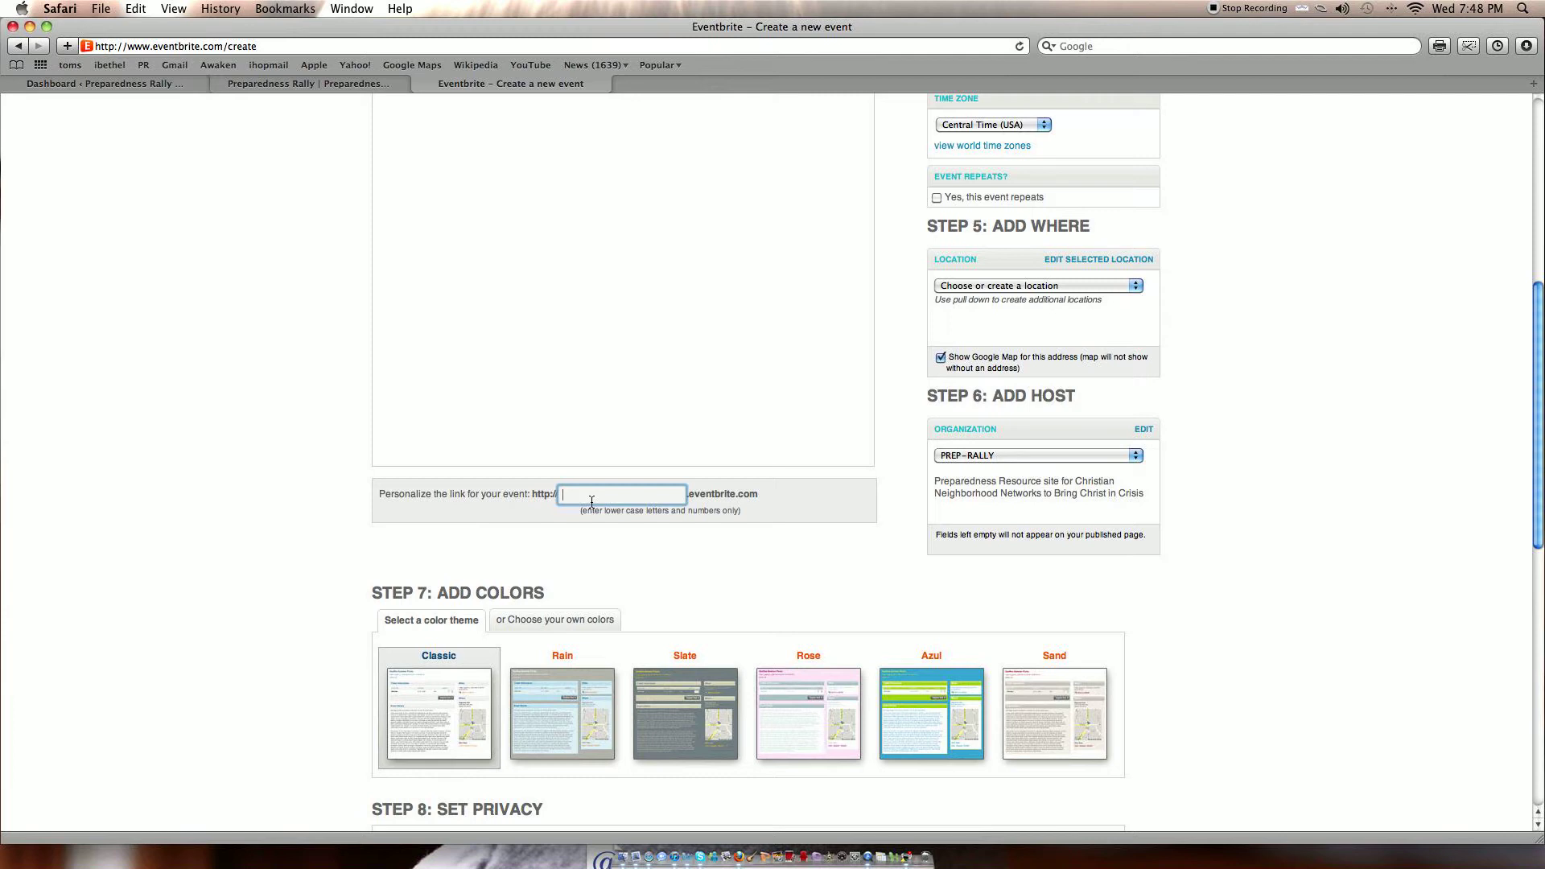
{"action": "type", "text": "testevent"}
Step: Set the event's start to 03/29/2011 at 4:00 PM
{"action": "scroll", "coordinate": [645, 451], "scroll_direction": "up", "scroll_amount": 10}
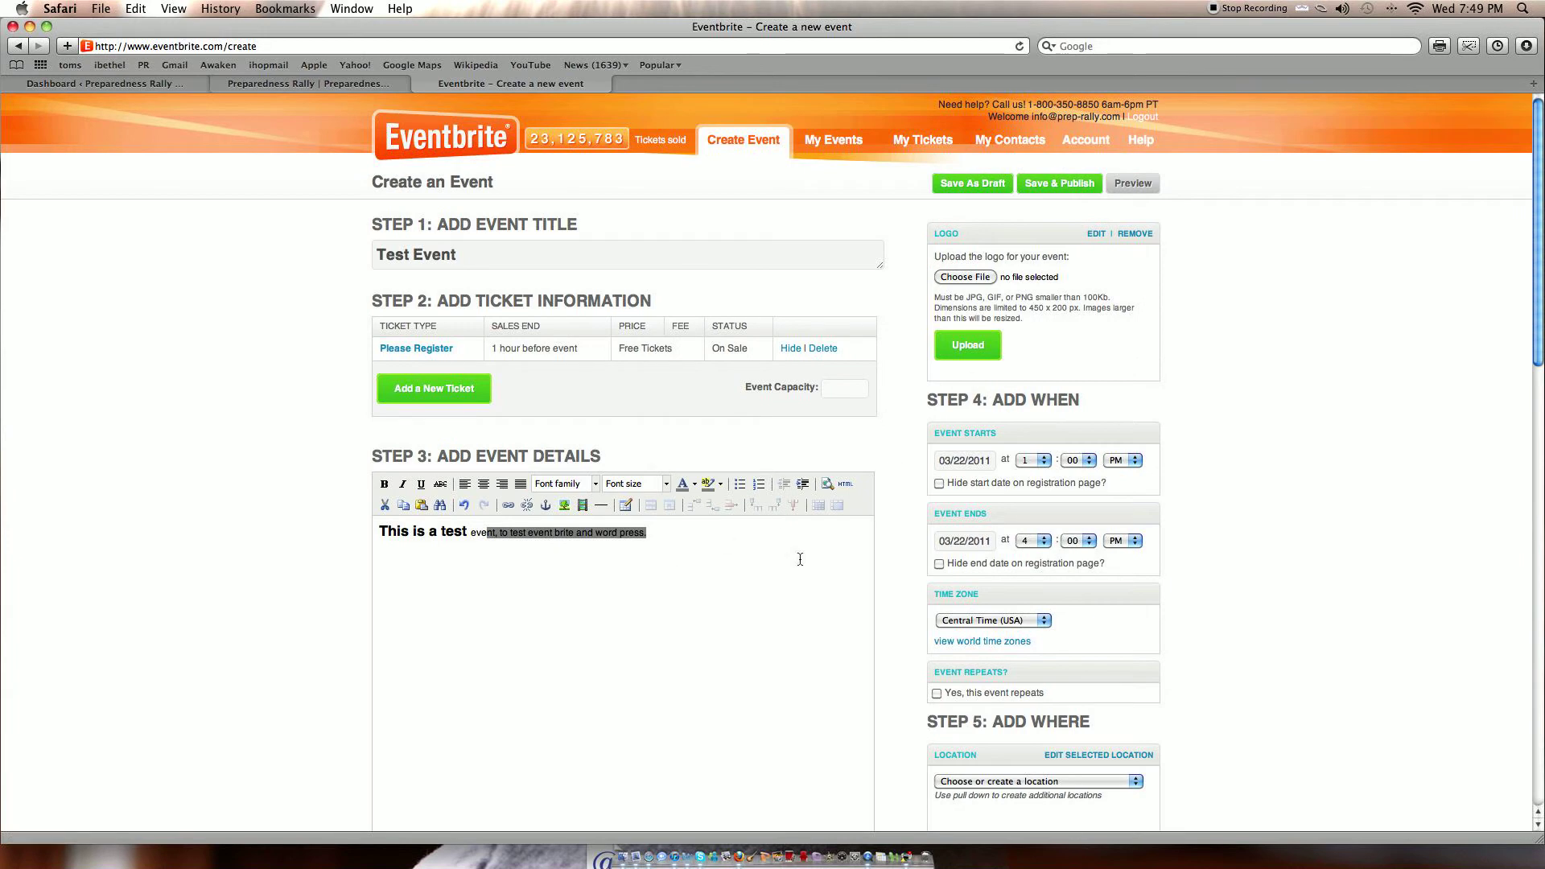
{"action": "left_click", "coordinate": [972, 465]}
{"action": "left_click", "coordinate": [992, 593]}
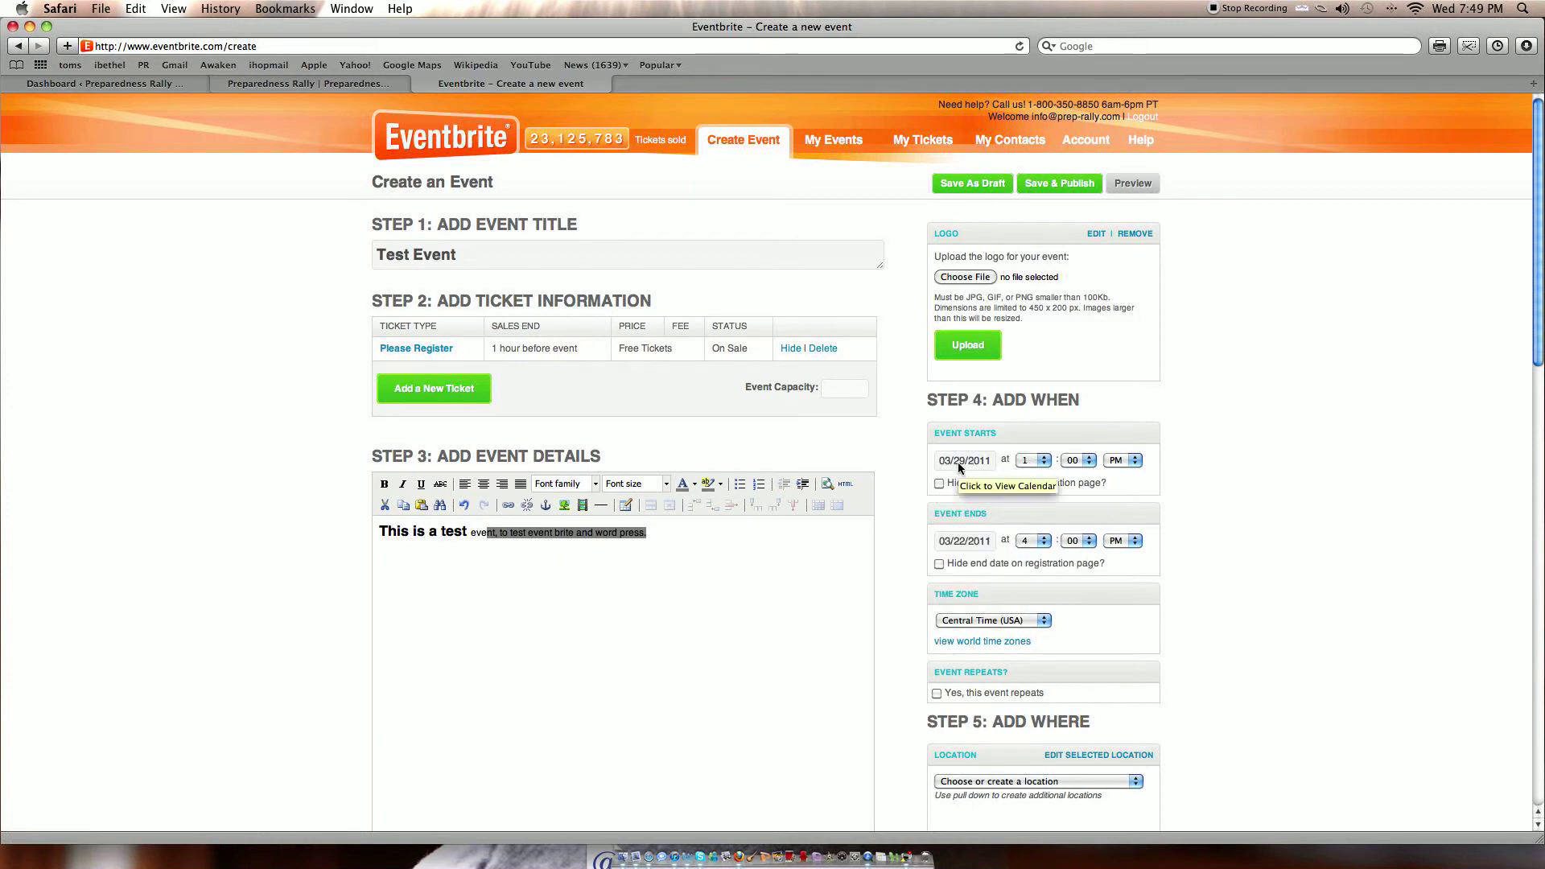
{"action": "left_click", "coordinate": [1036, 462]}
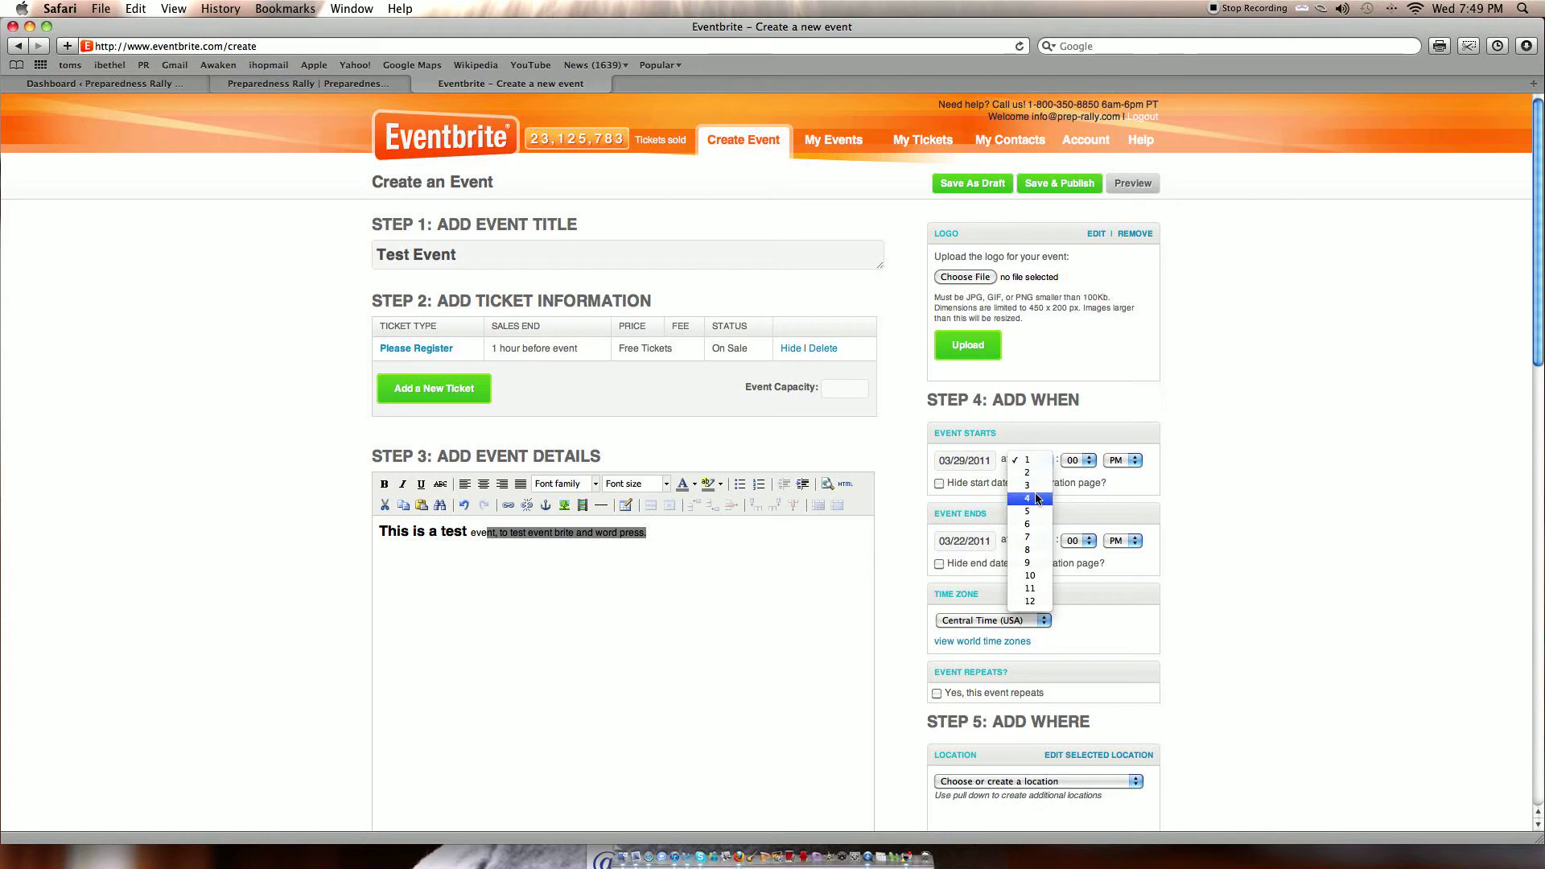
{"action": "left_click", "coordinate": [1040, 493]}
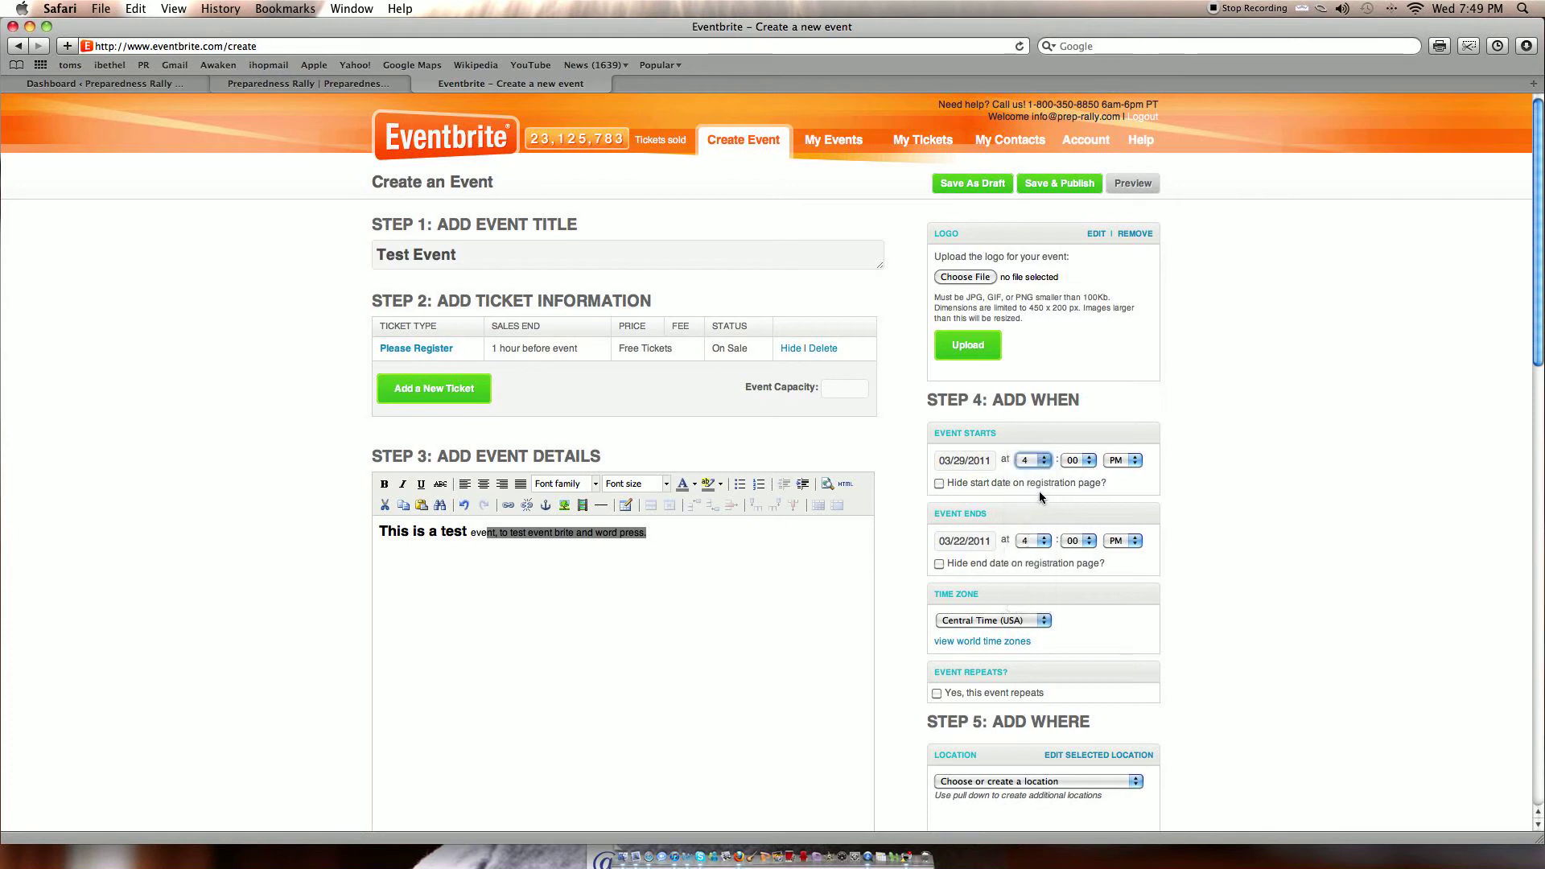
Step: Set the event's end to 03/29/2011 at 6:00 PM
{"action": "left_click", "coordinate": [979, 544]}
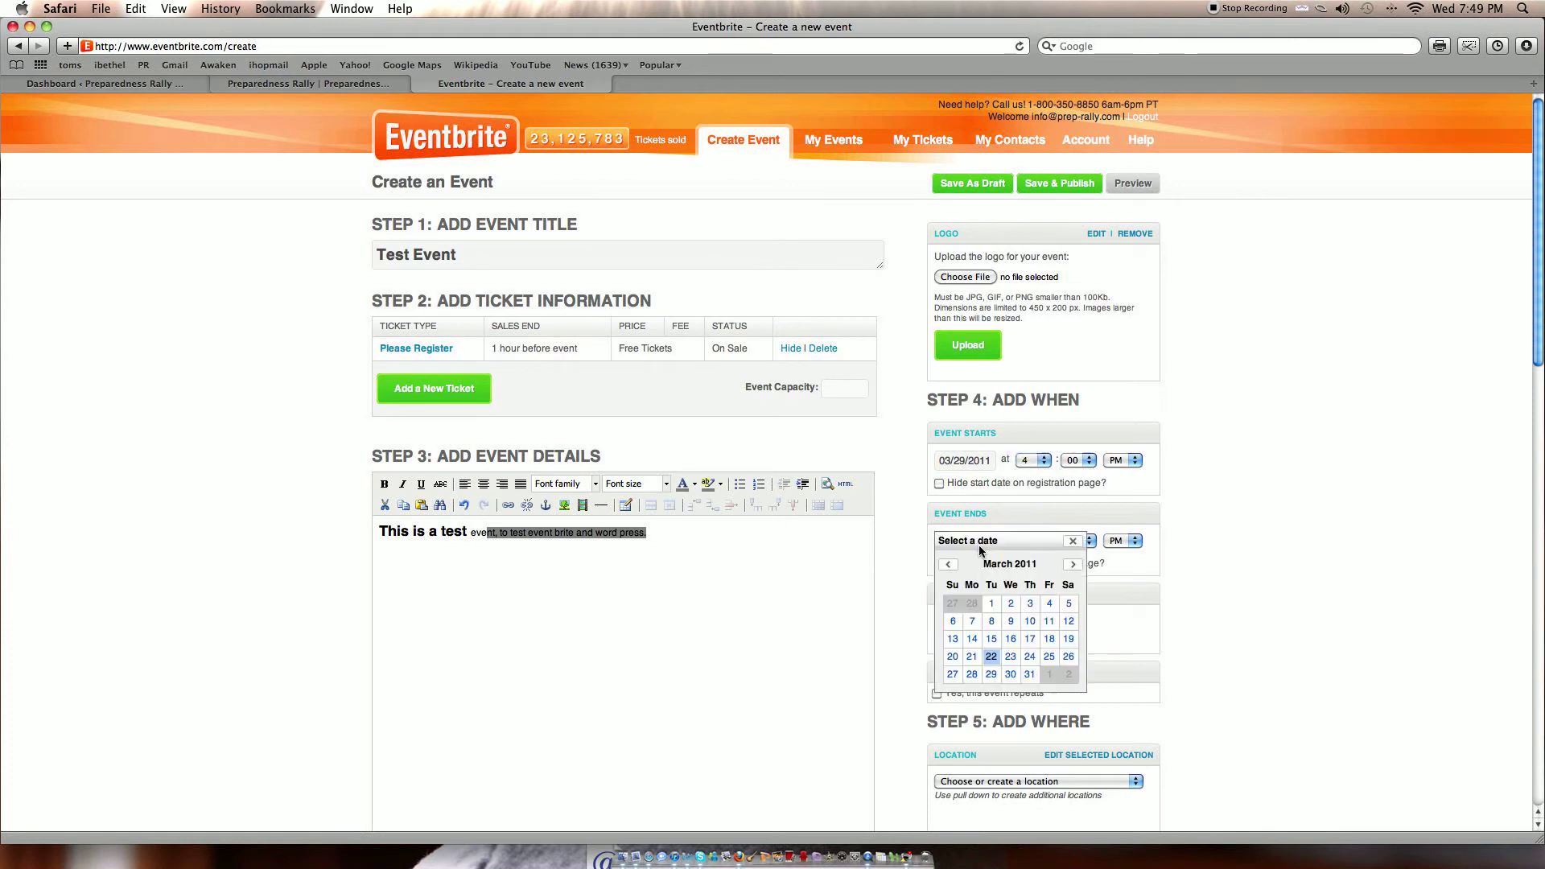
{"action": "left_click", "coordinate": [991, 675]}
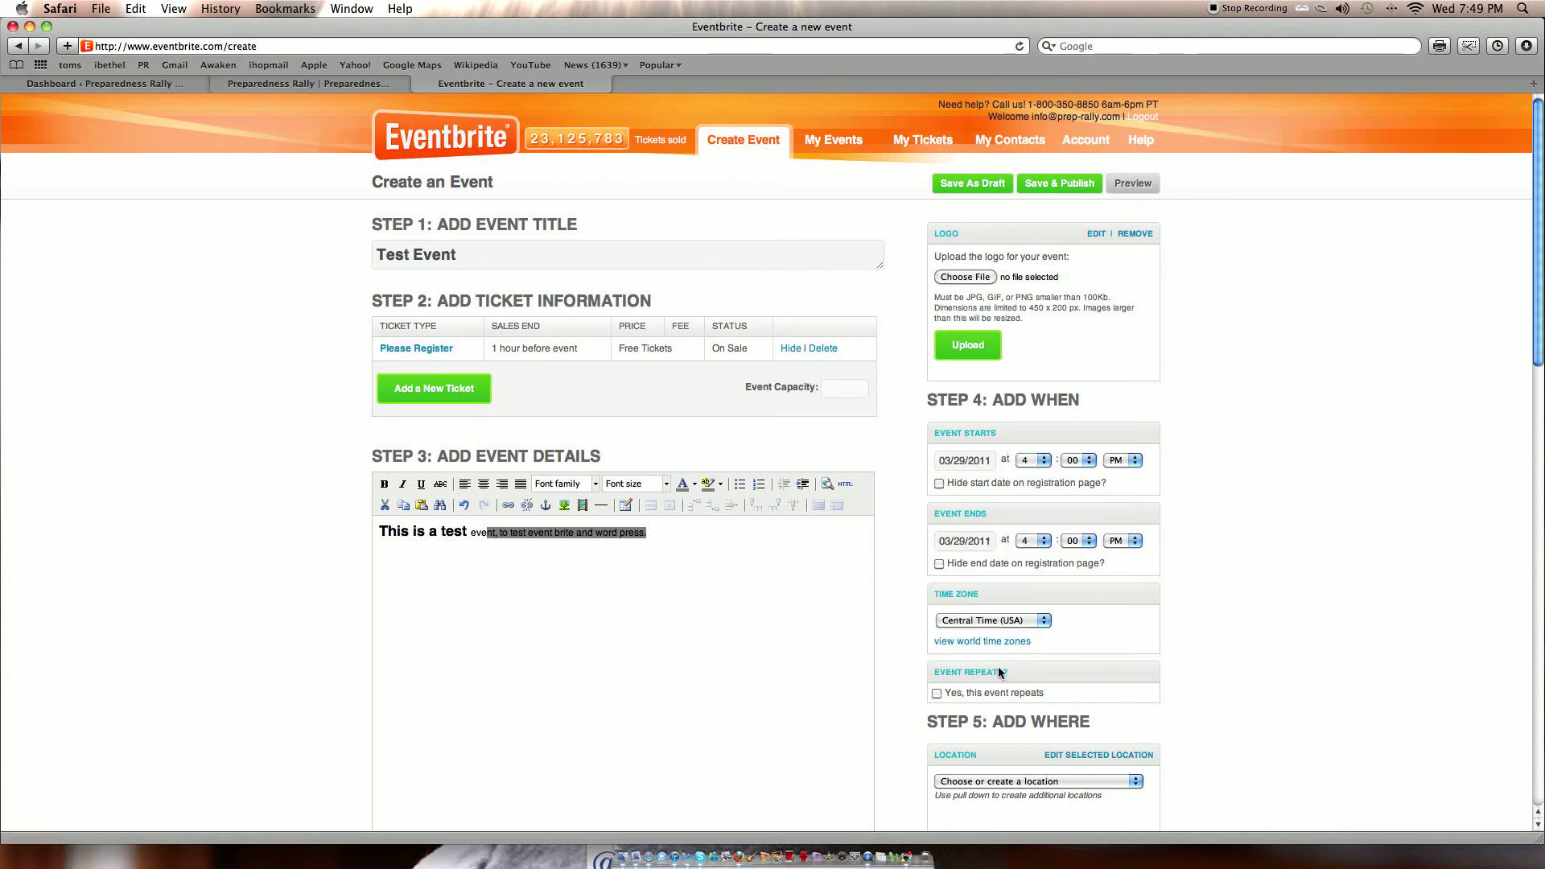
{"action": "left_click", "coordinate": [1032, 543]}
{"action": "left_click", "coordinate": [1038, 568]}
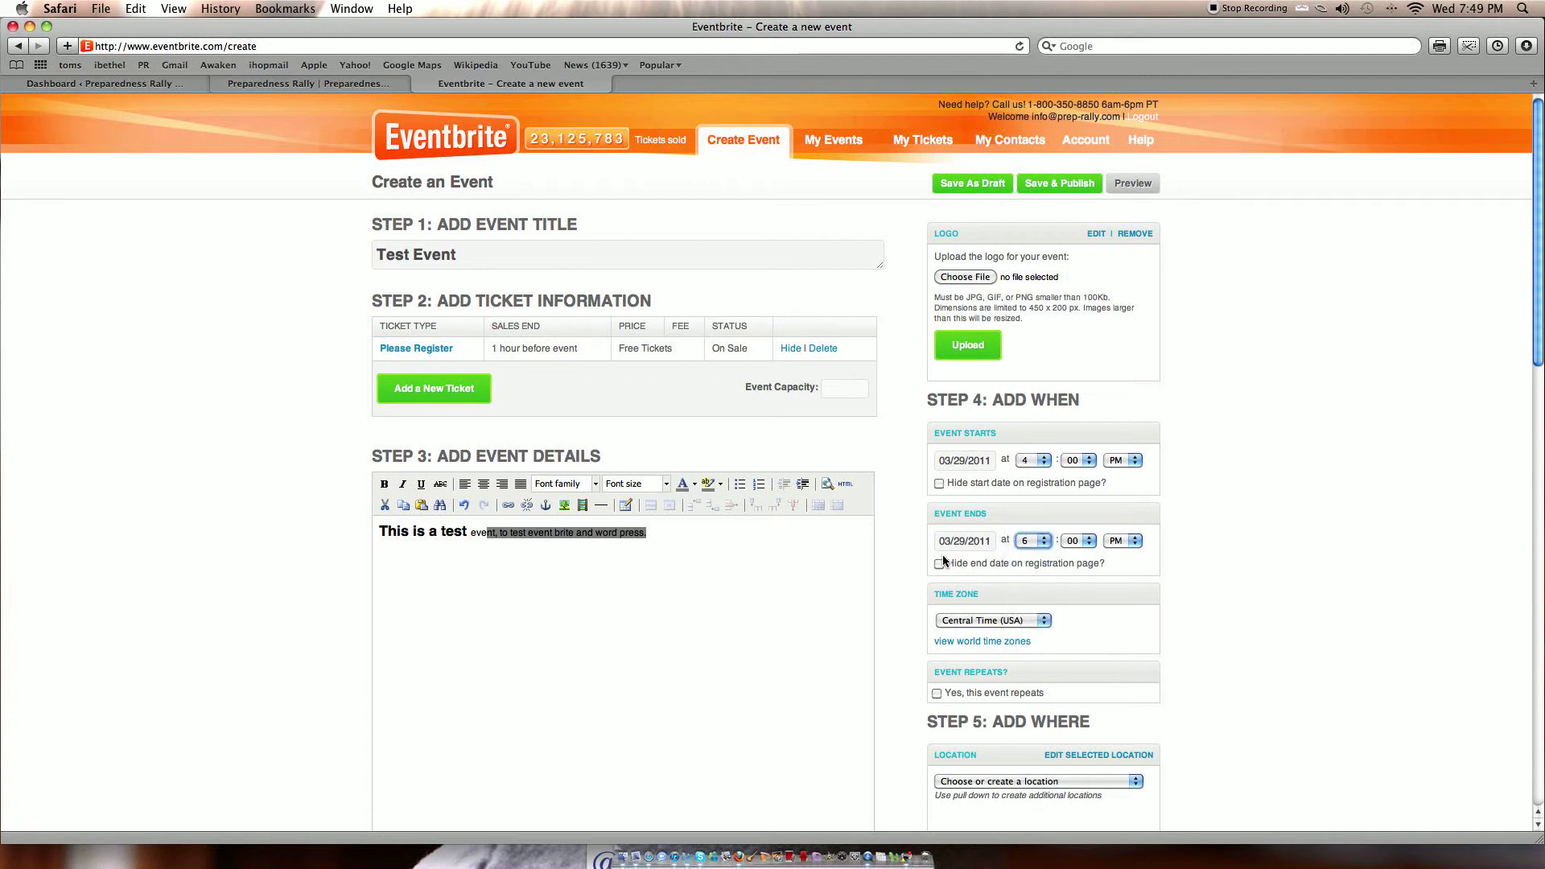
{"action": "scroll", "coordinate": [987, 592], "scroll_direction": "down", "scroll_amount": 2}
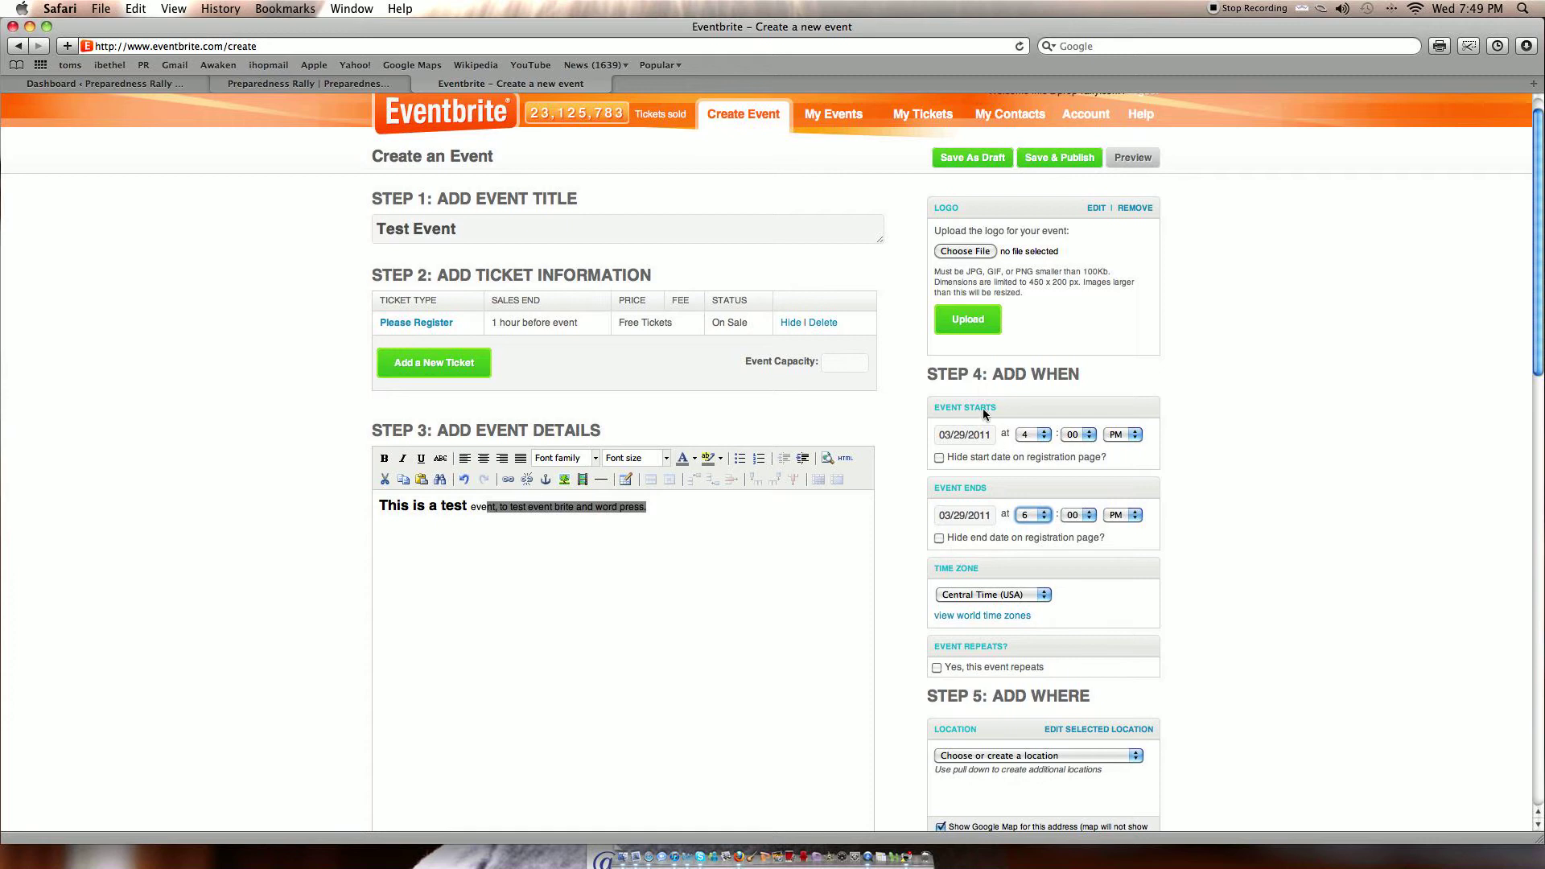
{"action": "scroll", "coordinate": [954, 532], "scroll_direction": "down", "scroll_amount": 3}
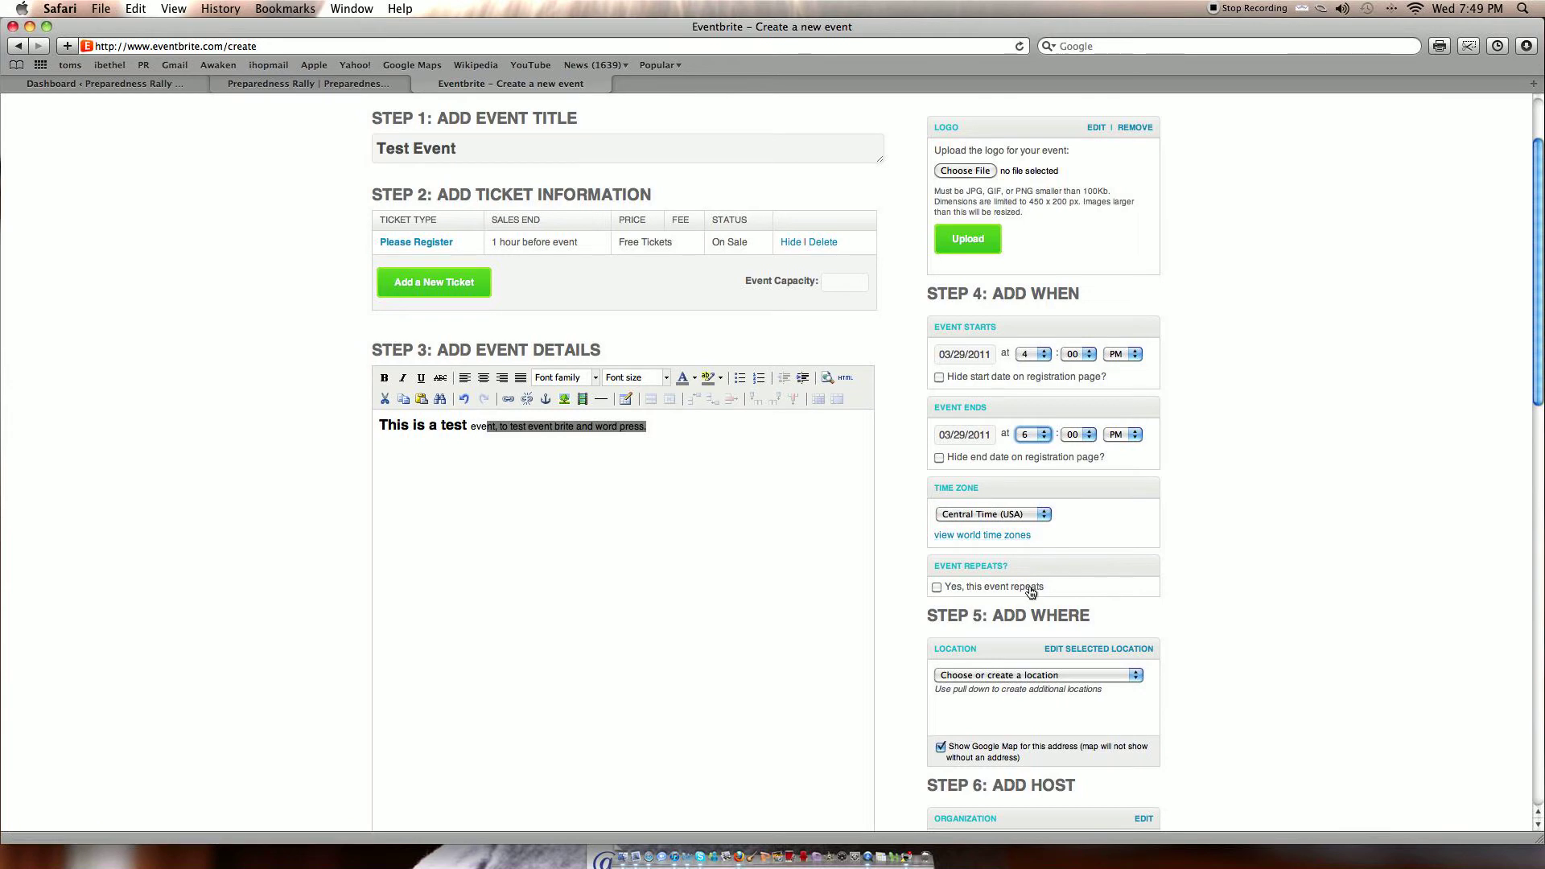
{"action": "scroll", "coordinate": [1030, 589], "scroll_direction": "down", "scroll_amount": 3}
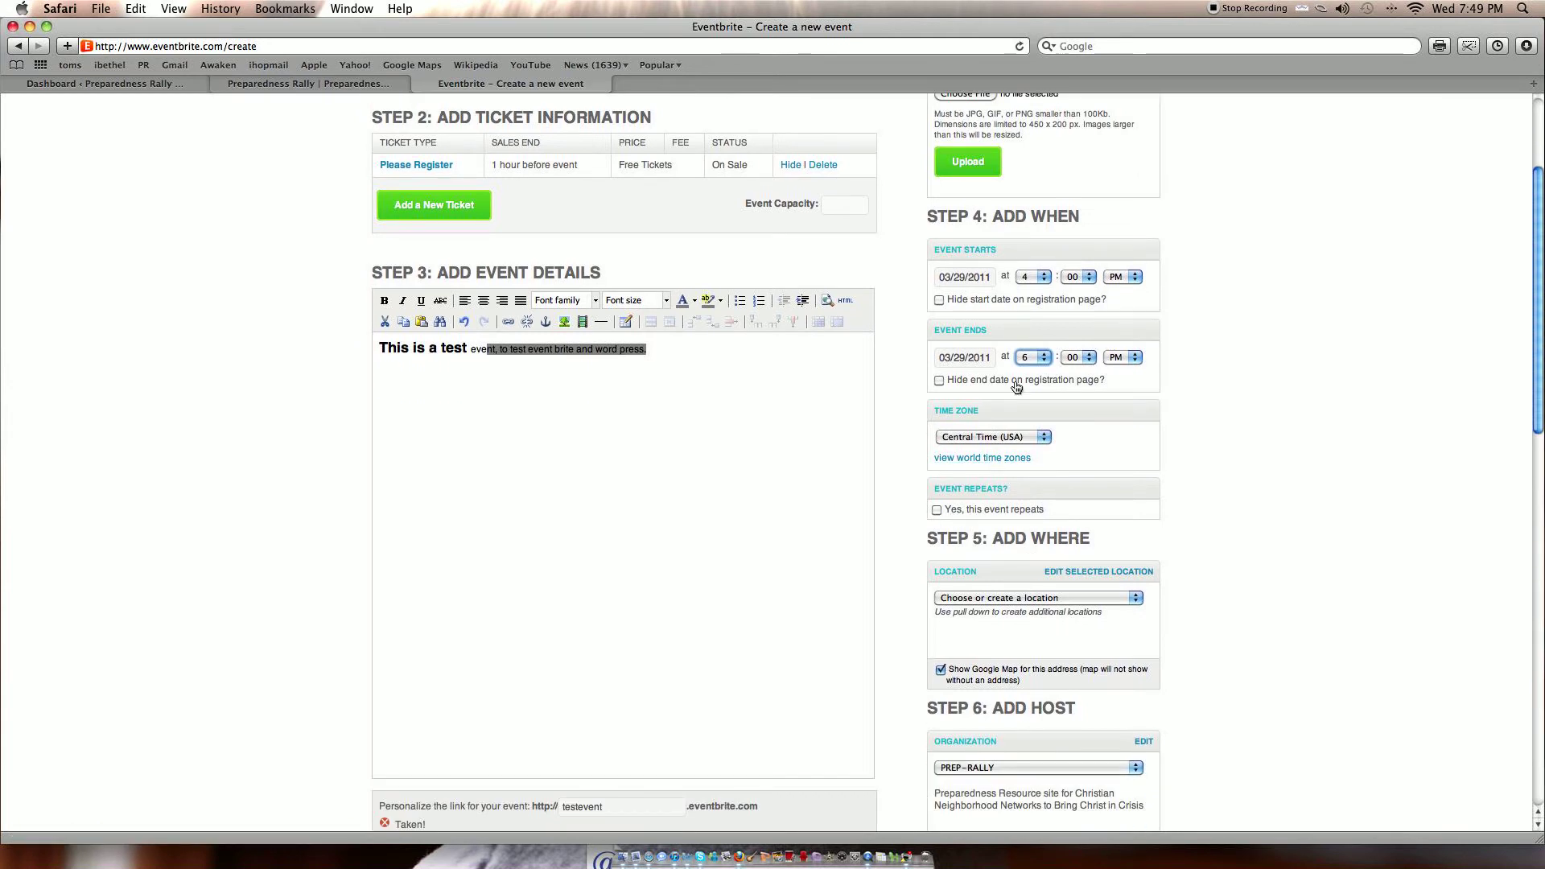
{"action": "left_click", "coordinate": [977, 360]}
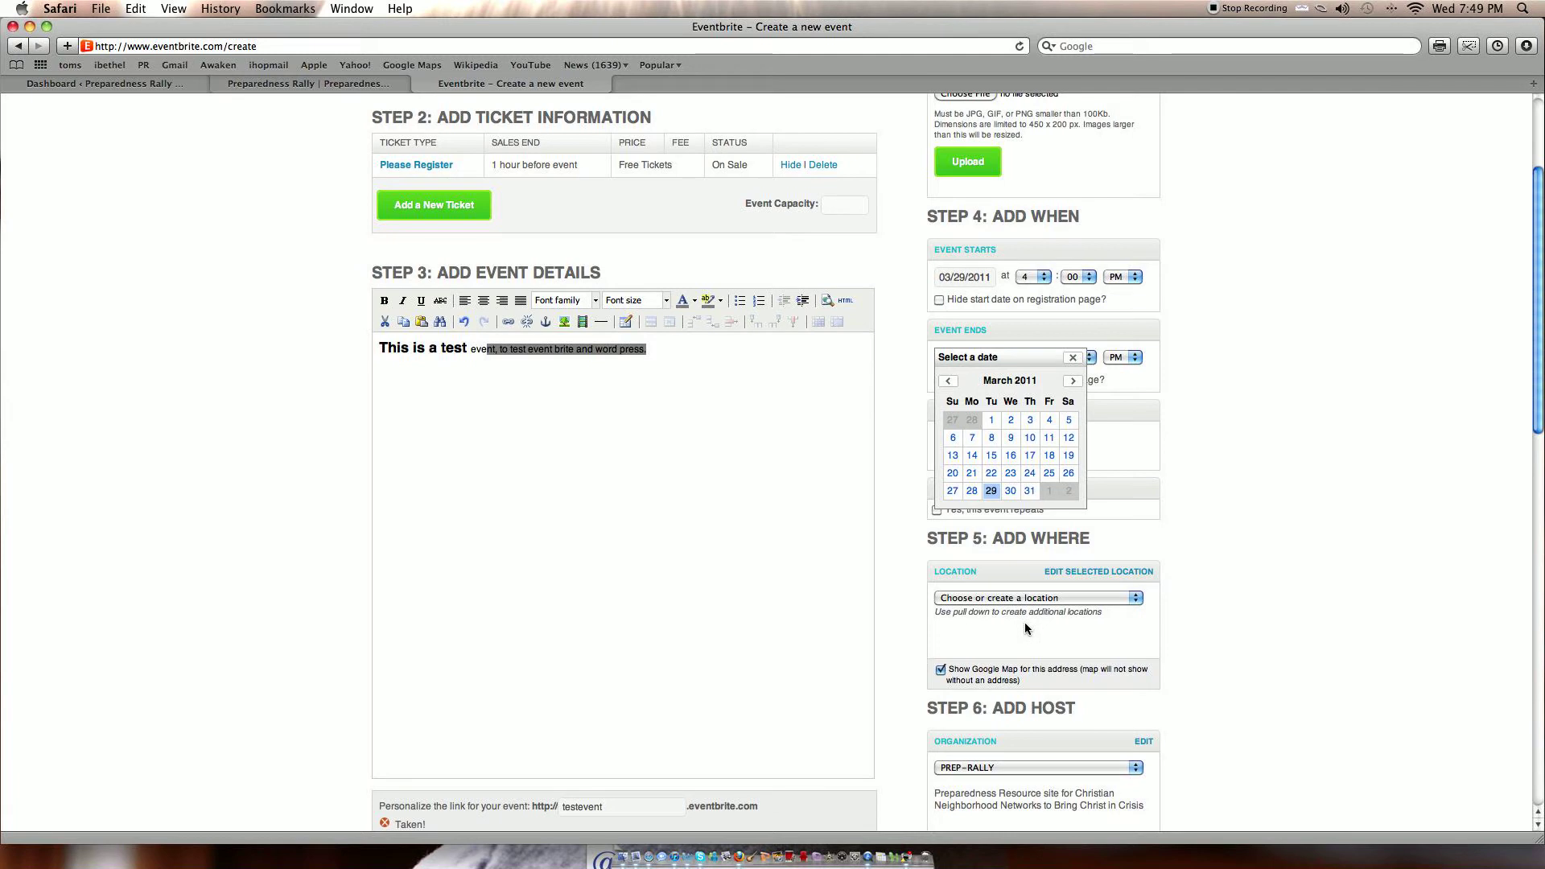
{"action": "left_click", "coordinate": [990, 491]}
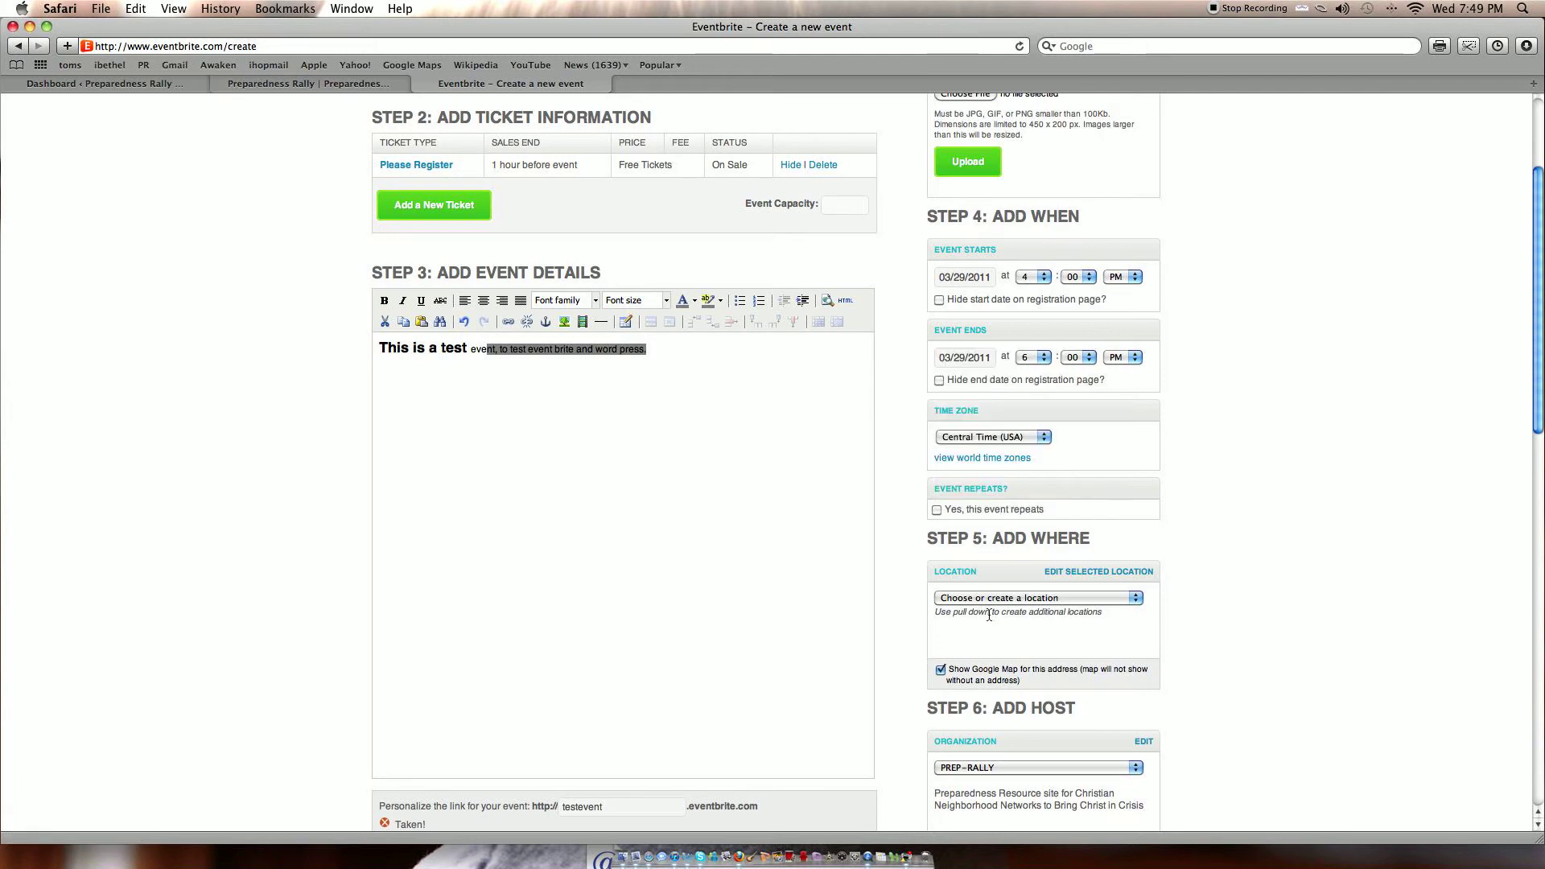
Step: Choose Birchwood Training Center as the event's location and PREP-RALLY as the host organization
{"action": "left_click", "coordinate": [1136, 598]}
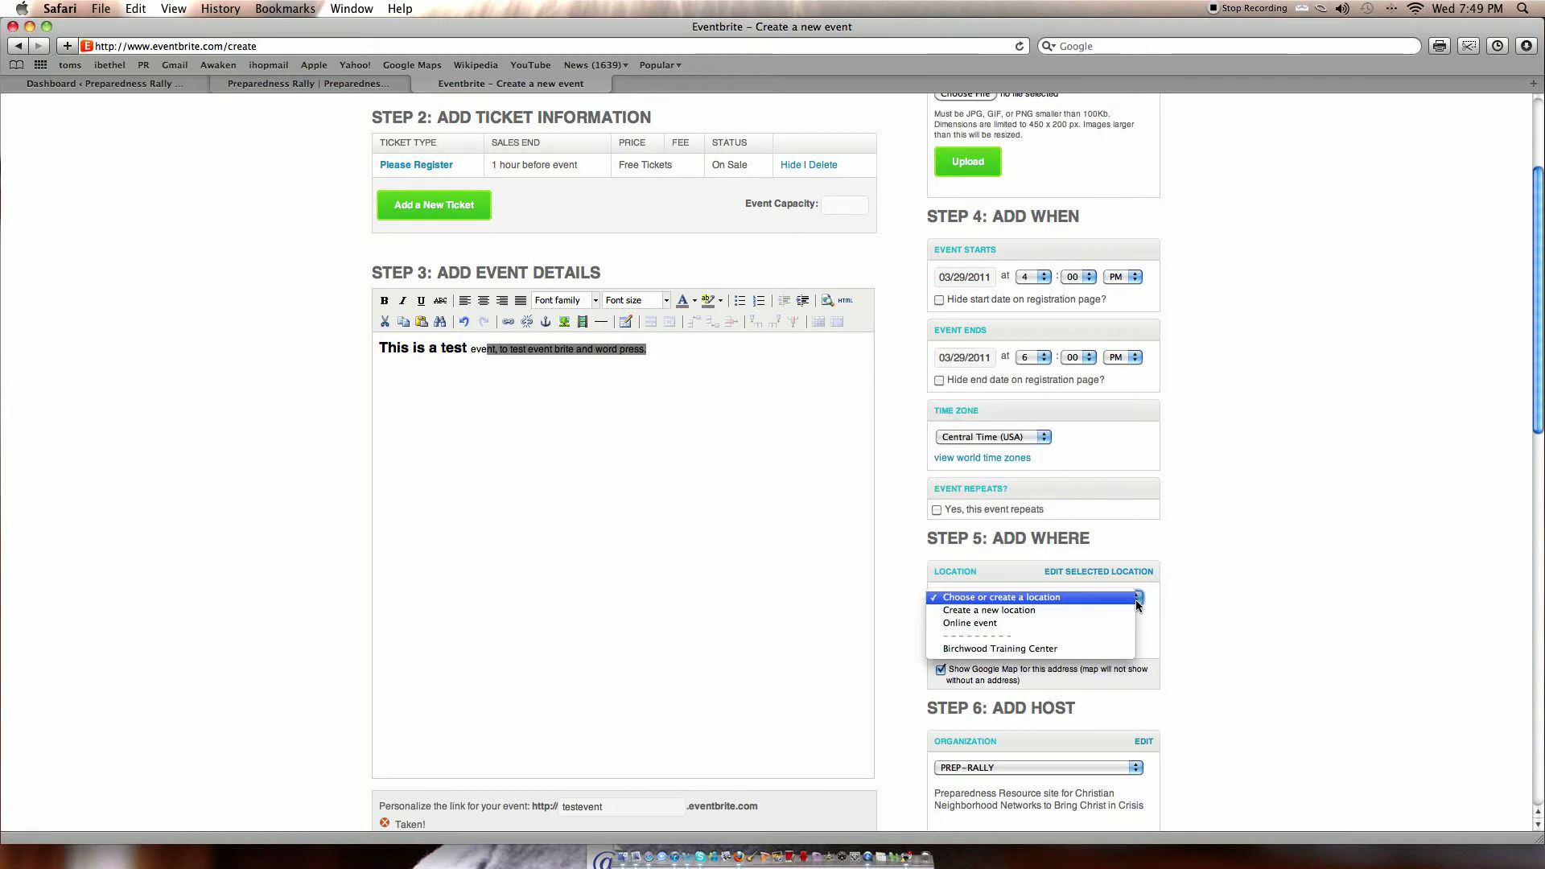
{"action": "left_click", "coordinate": [1068, 649]}
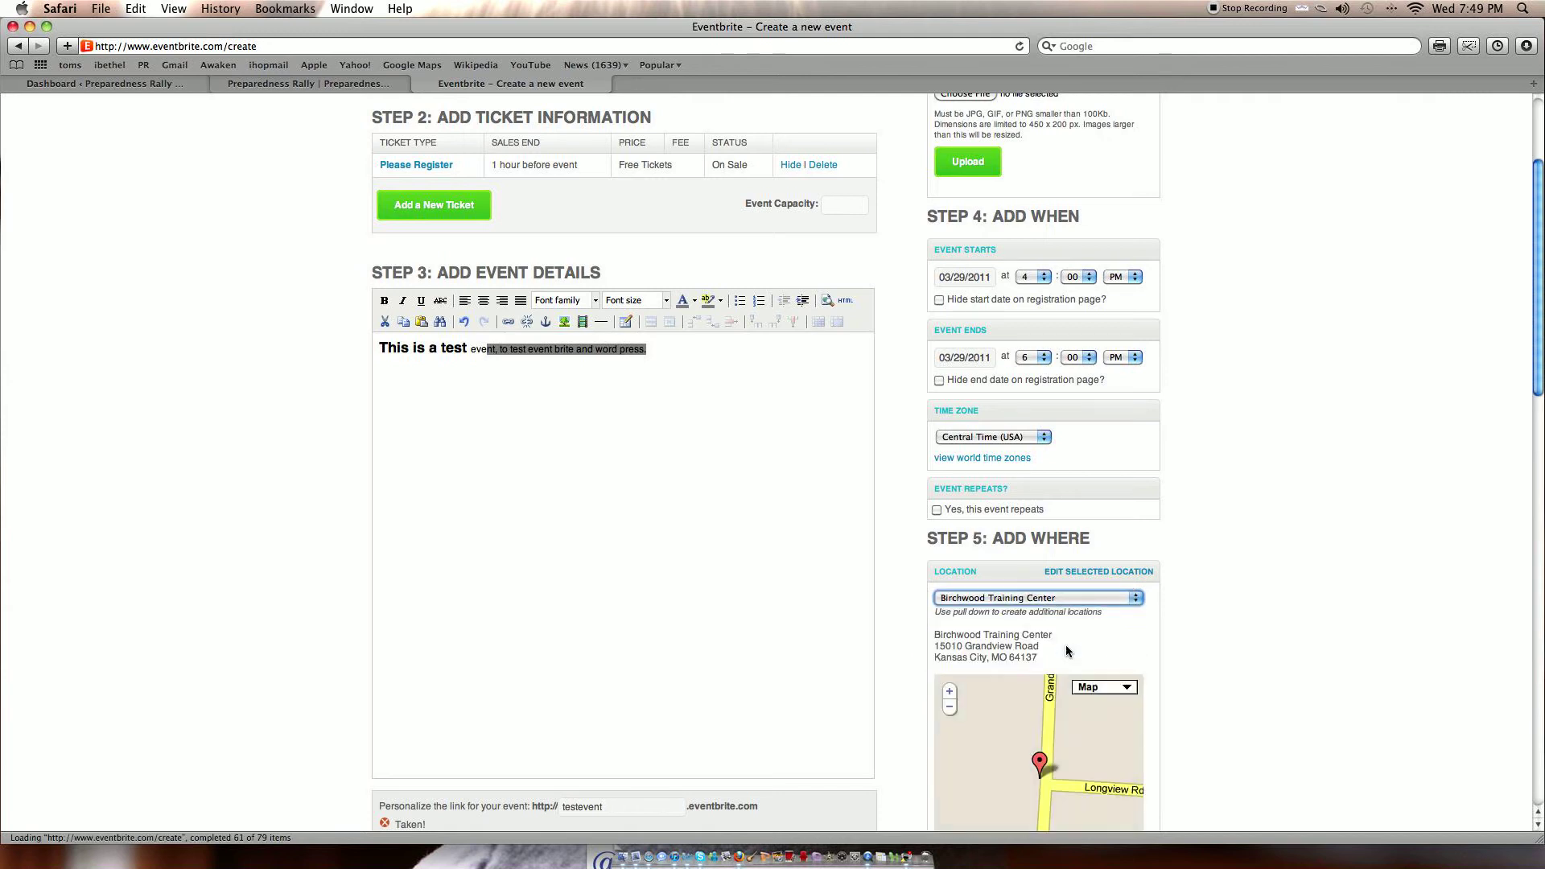
{"action": "scroll", "coordinate": [1068, 650], "scroll_direction": "down", "scroll_amount": 1}
{"action": "left_click", "coordinate": [1236, 608]}
{"action": "scroll", "coordinate": [1238, 611], "scroll_direction": "down", "scroll_amount": 3}
{"action": "scroll", "coordinate": [1239, 610], "scroll_direction": "down", "scroll_amount": 10}
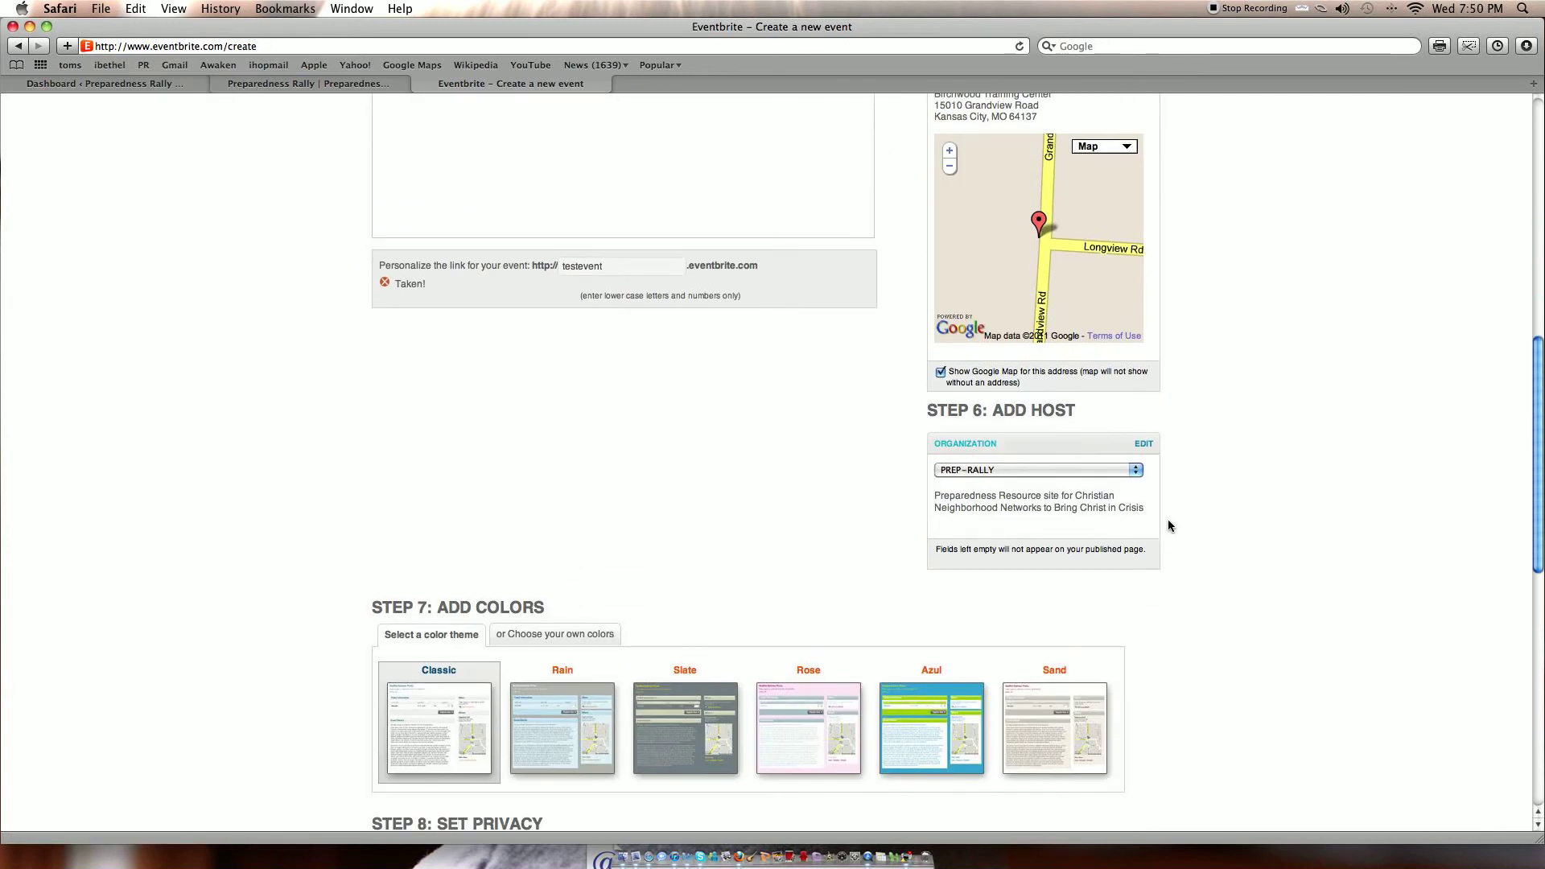
{"action": "left_click", "coordinate": [1135, 479]}
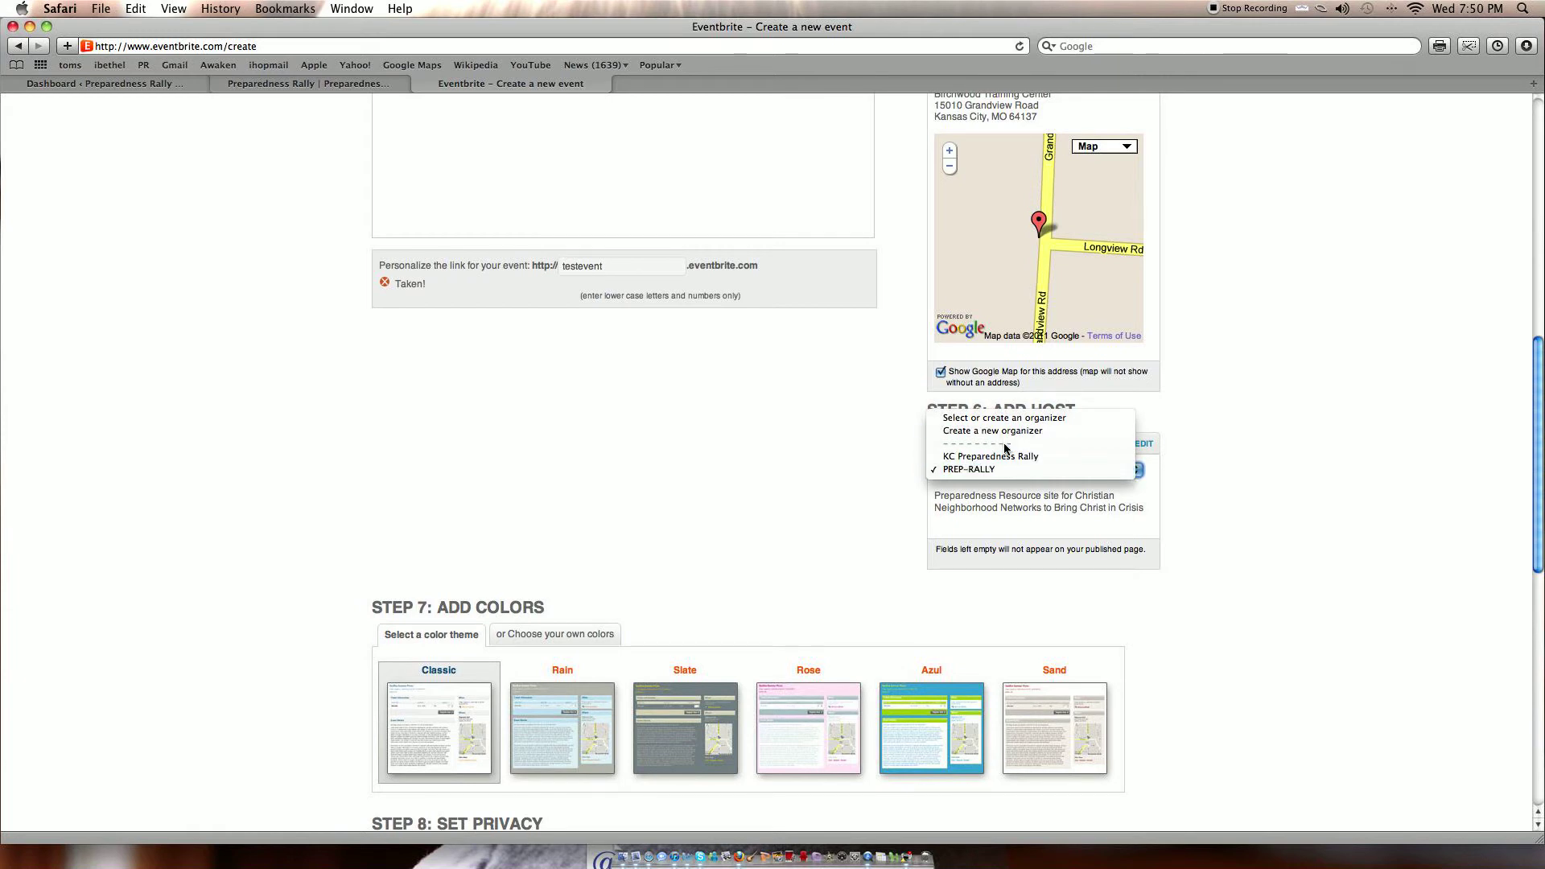
{"action": "left_click", "coordinate": [989, 469]}
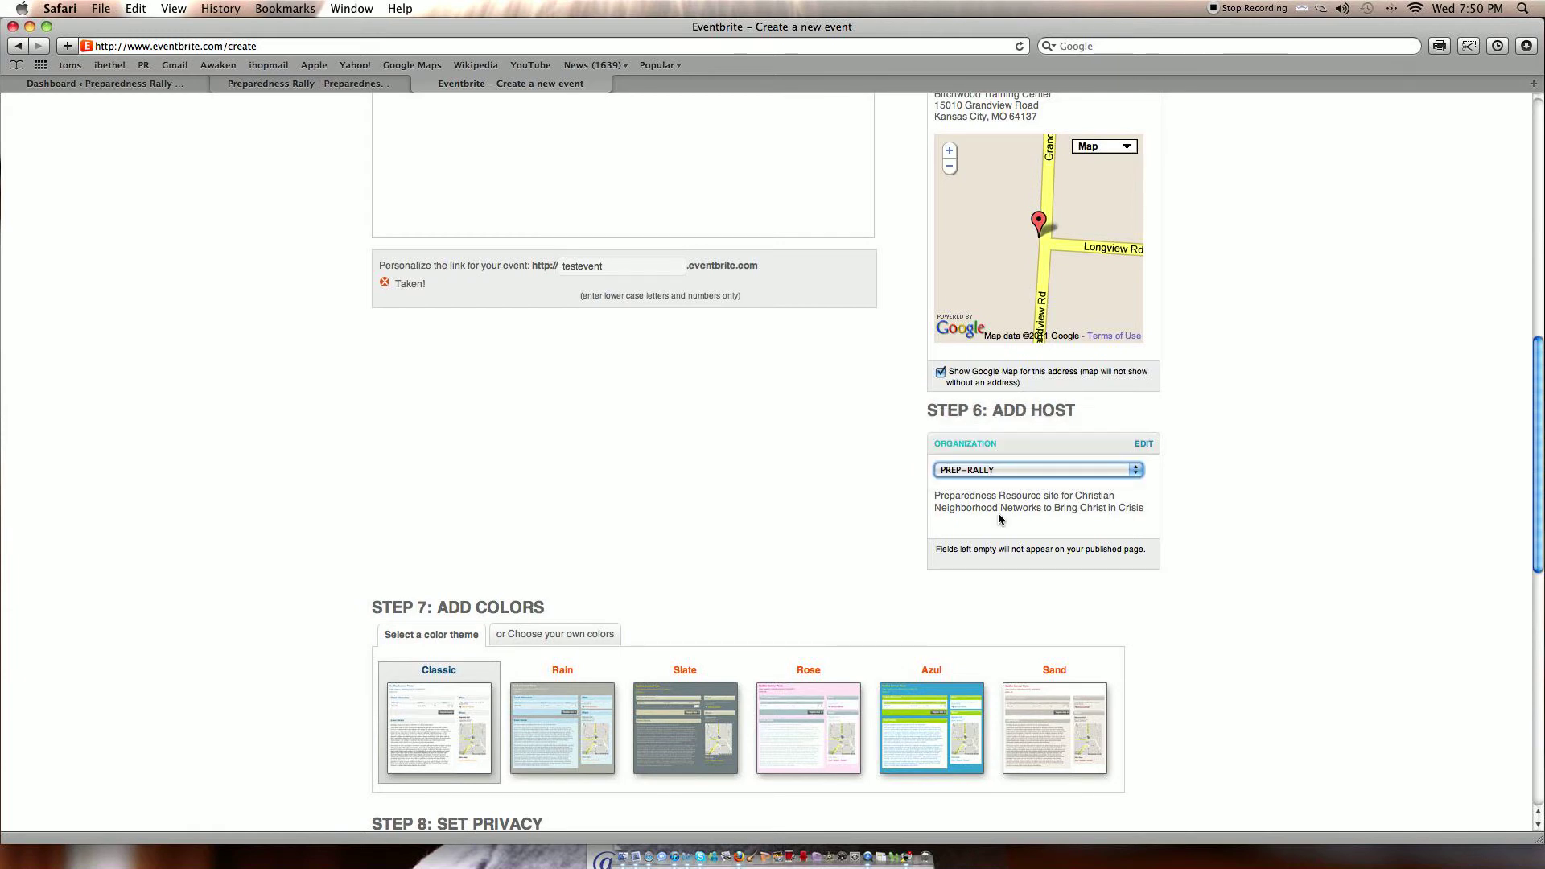
Step: Apply the Azul color theme to the event and make it private, unlisted in the directory and search engines
{"action": "scroll", "coordinate": [786, 519], "scroll_direction": "down", "scroll_amount": 5}
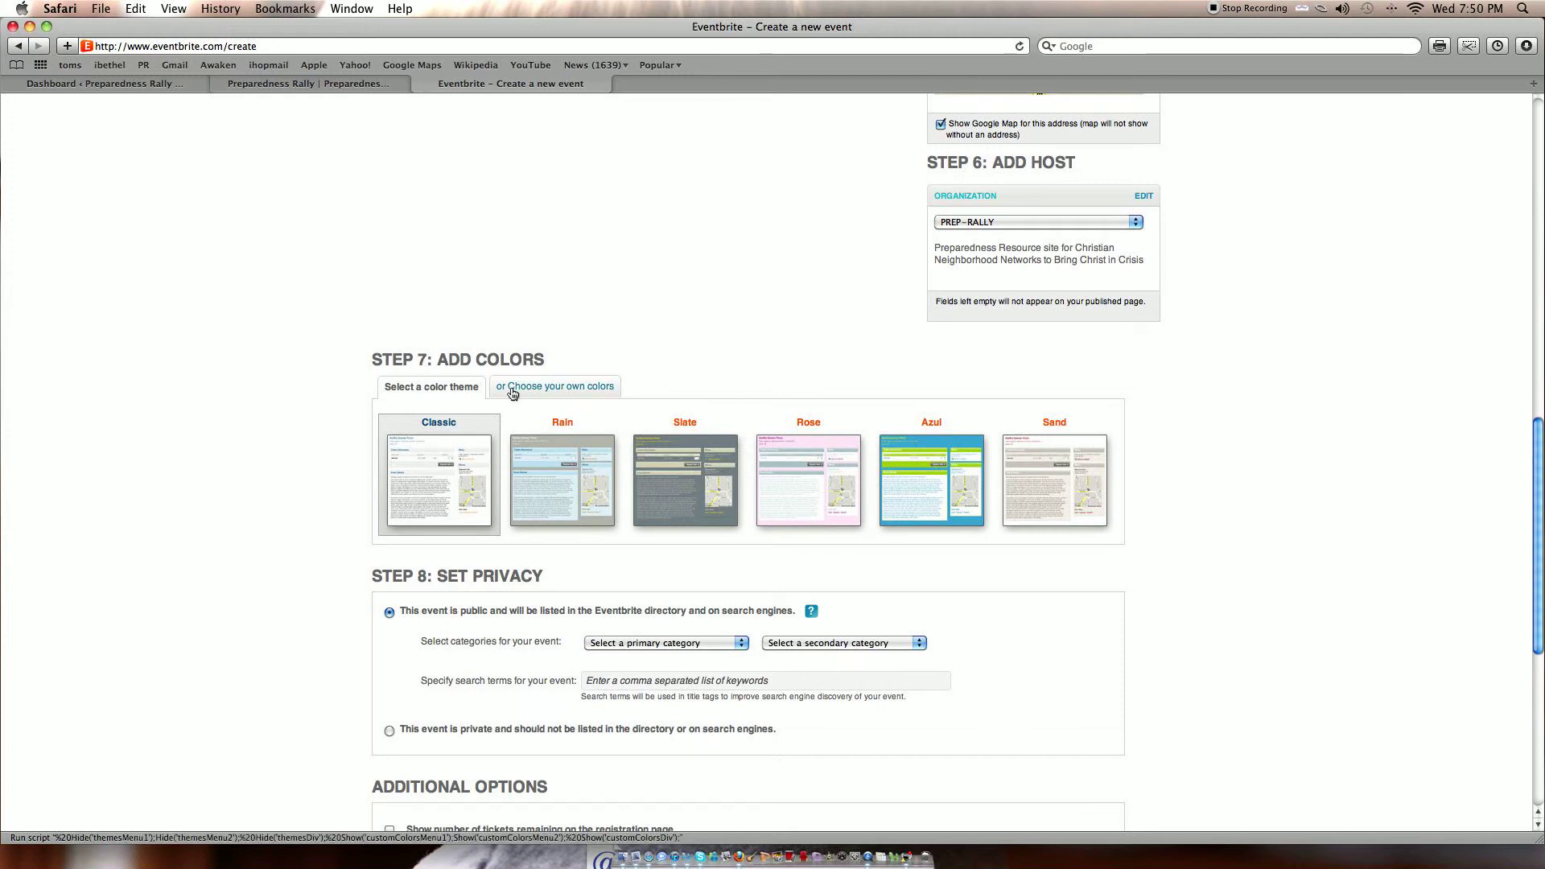
{"action": "left_click", "coordinate": [909, 493]}
{"action": "scroll", "coordinate": [901, 515], "scroll_direction": "down", "scroll_amount": 1}
{"action": "scroll", "coordinate": [902, 519], "scroll_direction": "down", "scroll_amount": 5}
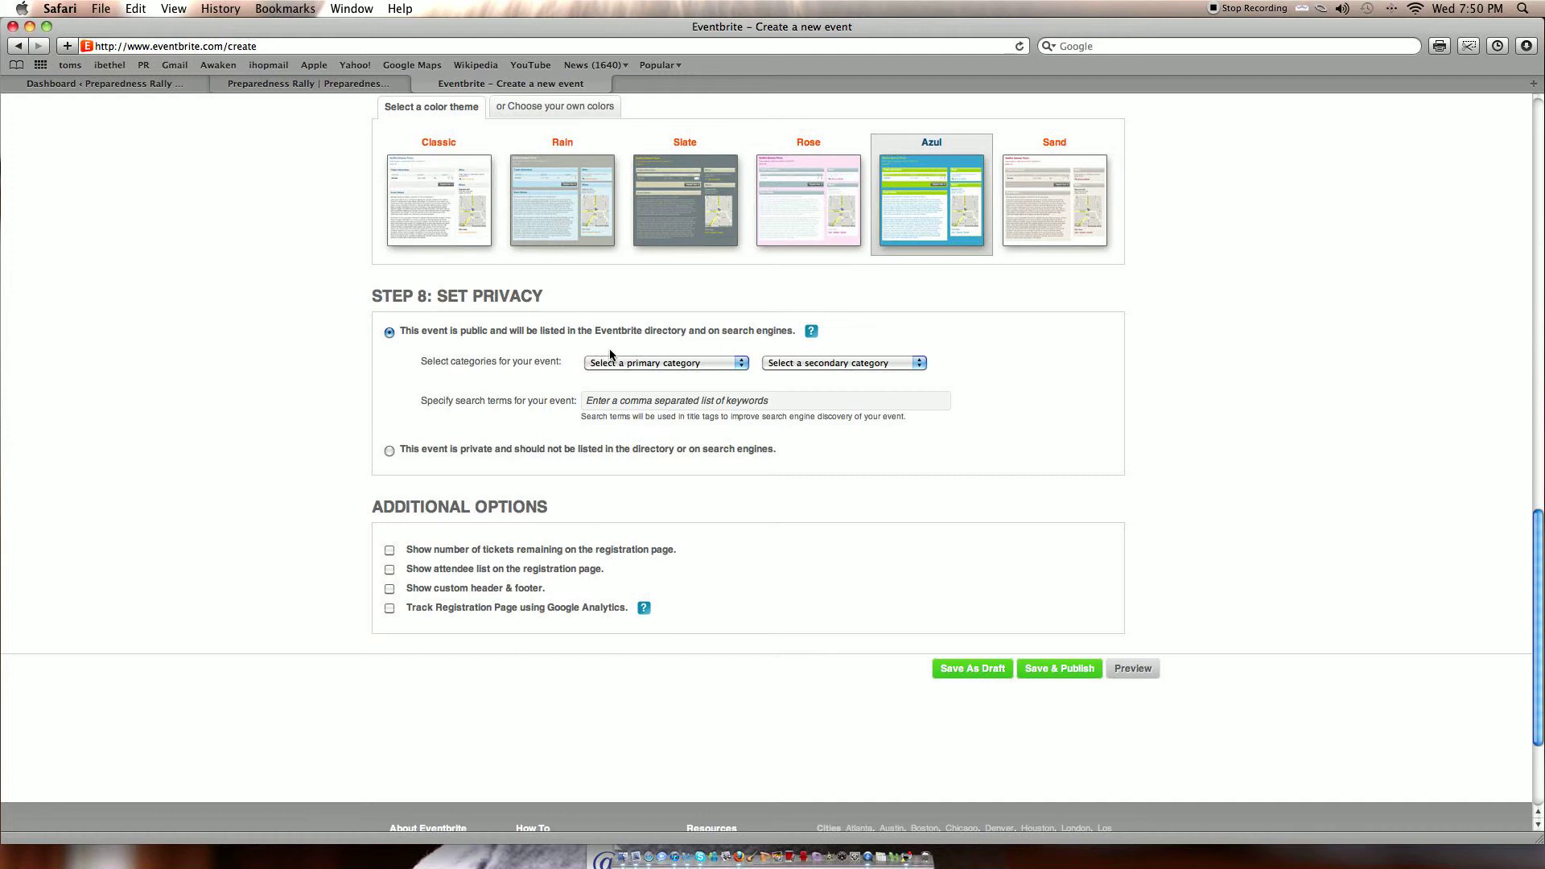
{"action": "left_click", "coordinate": [389, 451]}
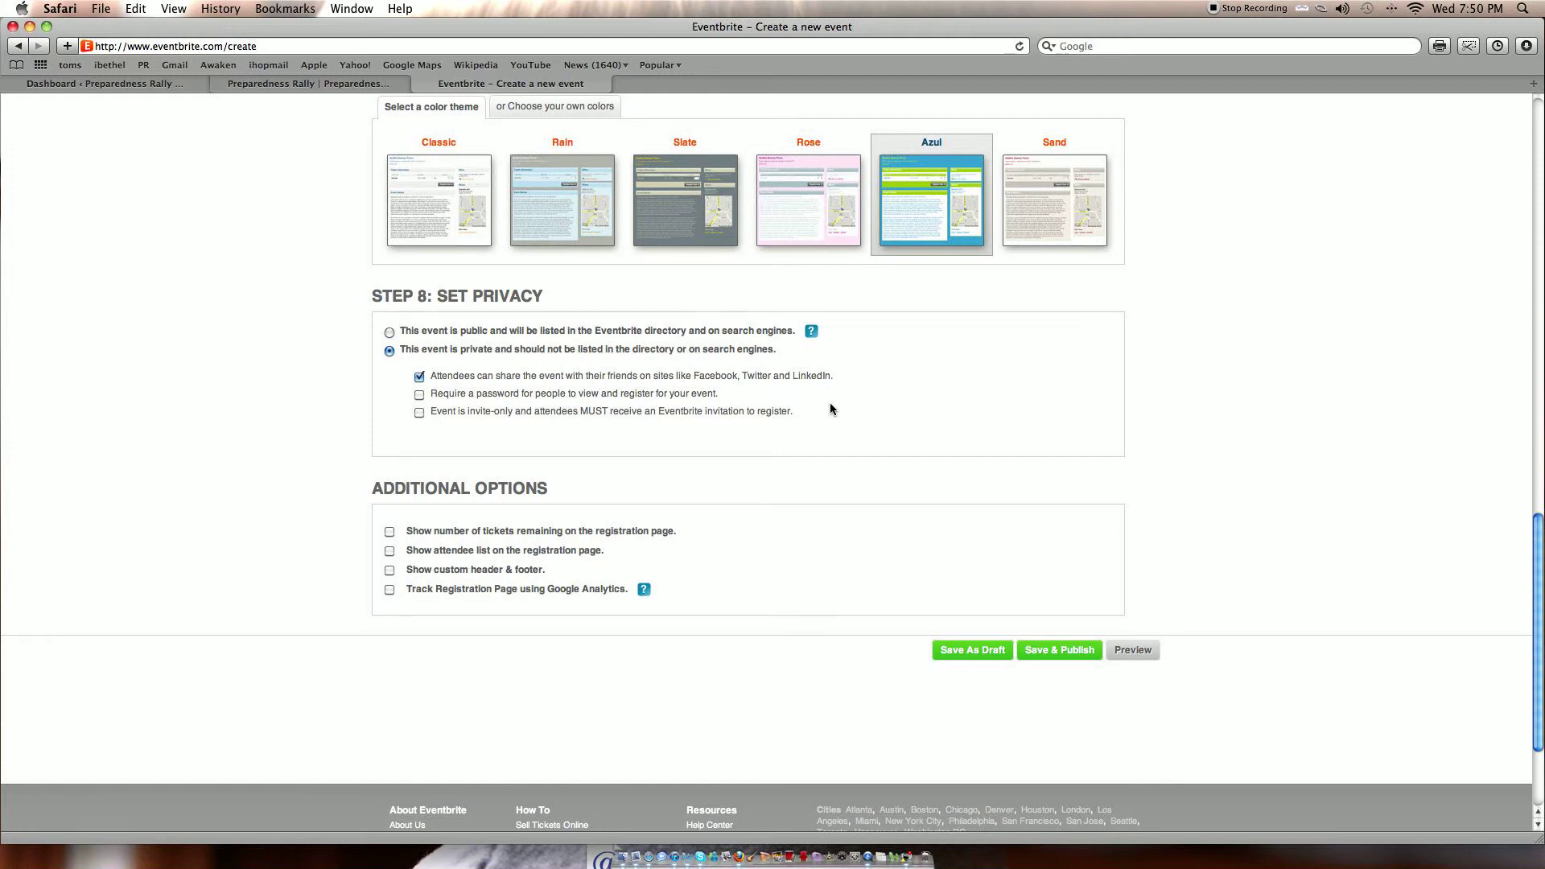
{"action": "scroll", "coordinate": [831, 409], "scroll_direction": "down", "scroll_amount": 2}
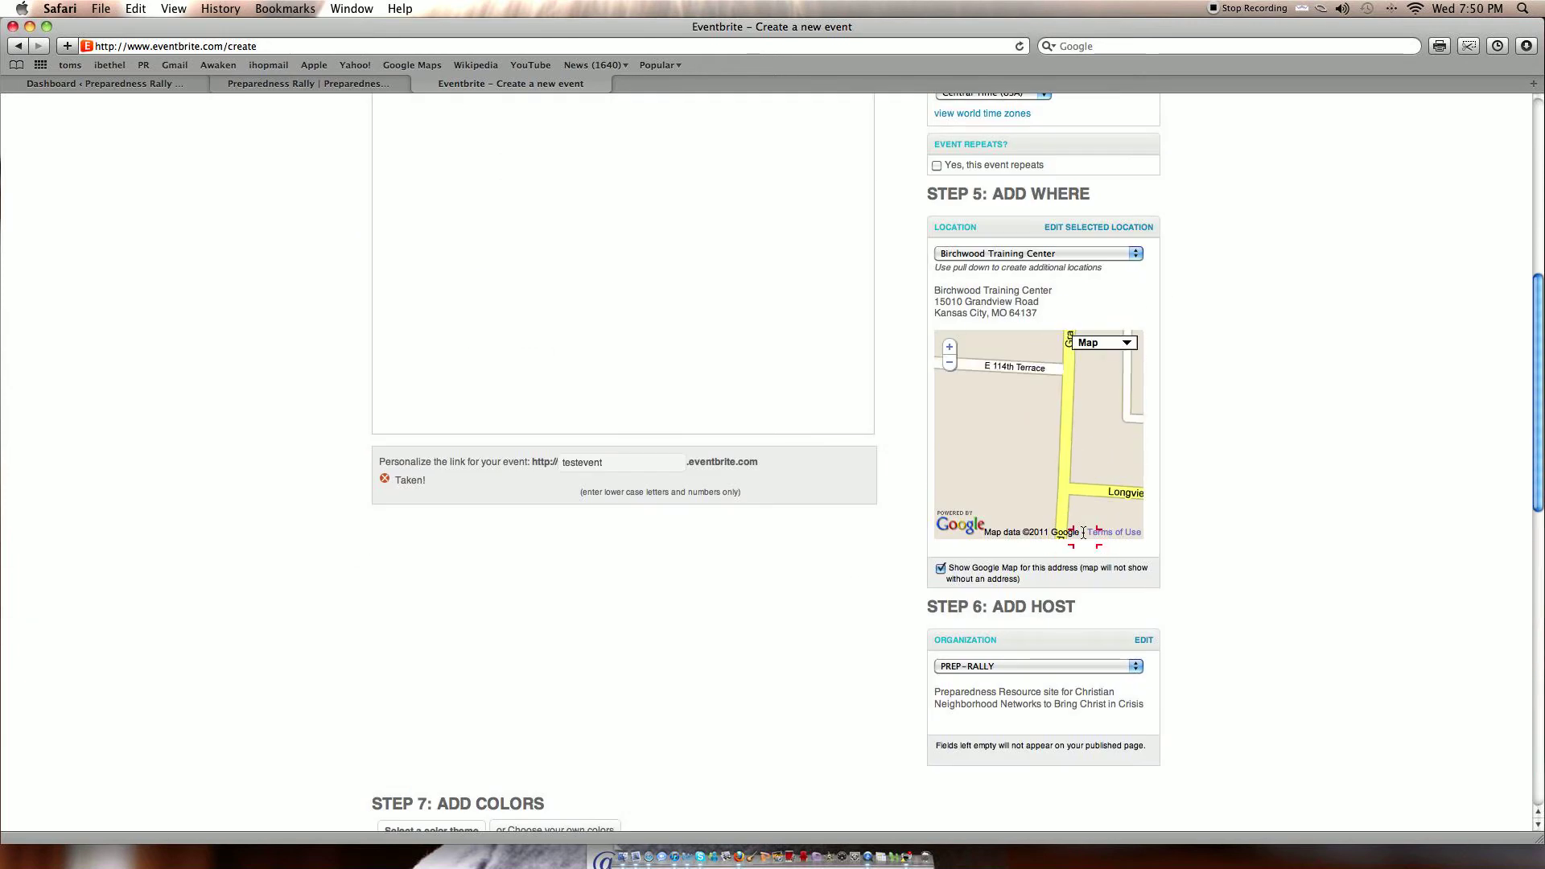
Step: Try to save and publish the event with its current web link
{"action": "right_click", "coordinate": [1231, 575]}
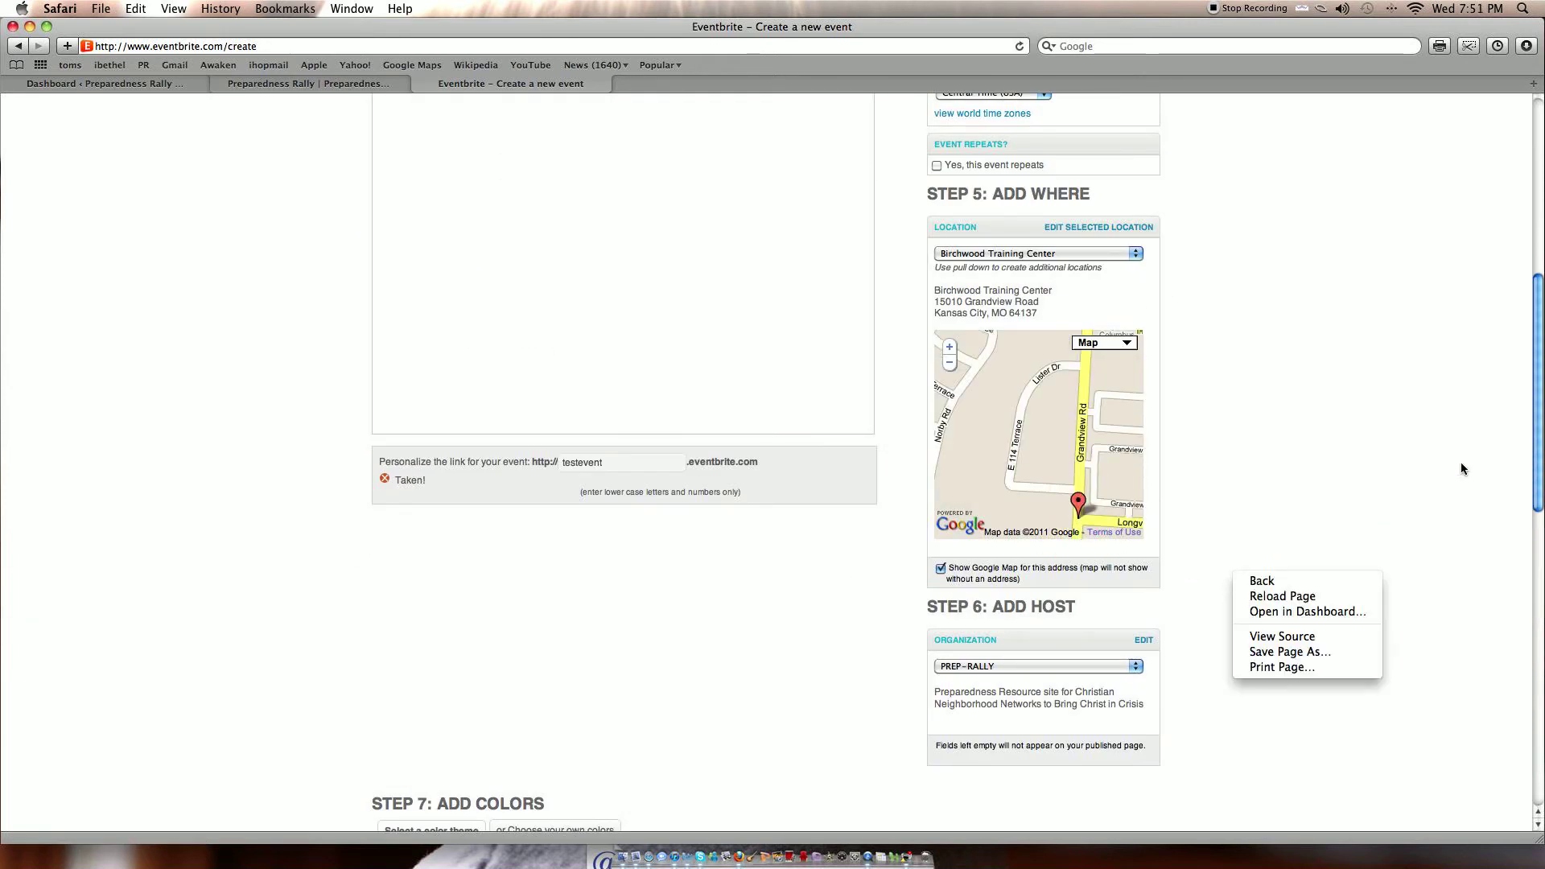
{"action": "left_click", "coordinate": [1533, 421]}
{"action": "left_click_drag", "start_coordinate": [1534, 481], "coordinate": [1541, 709]}
{"action": "left_click", "coordinate": [1064, 682]}
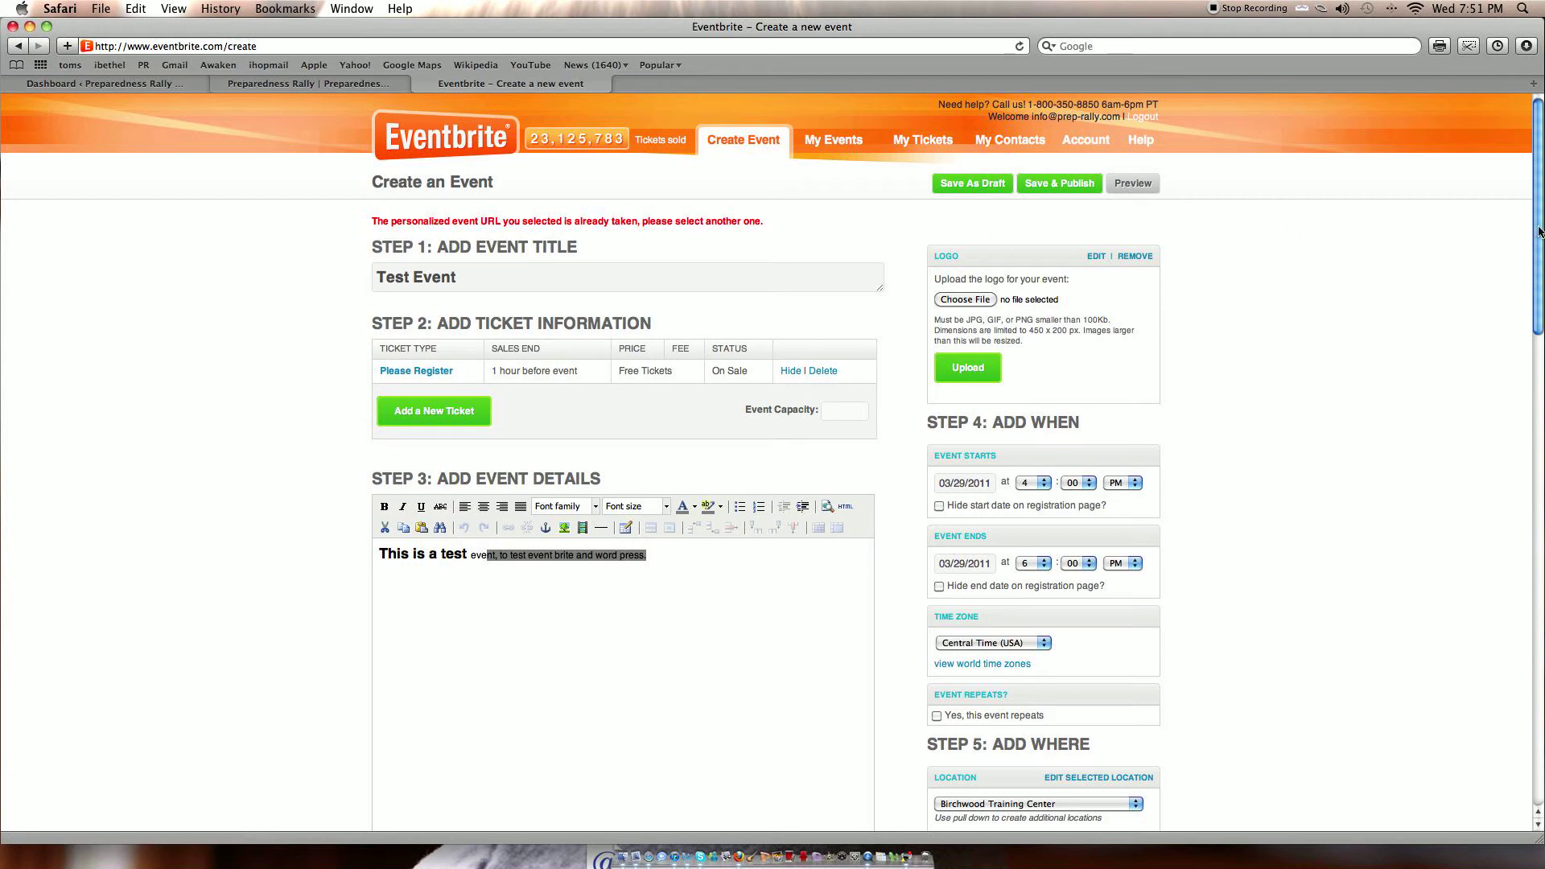
Step: Change the event's personalized web link name to "preprallytest00001"
{"action": "left_click_drag", "start_coordinate": [1540, 230], "coordinate": [1540, 424]}
{"action": "left_click", "coordinate": [634, 289]}
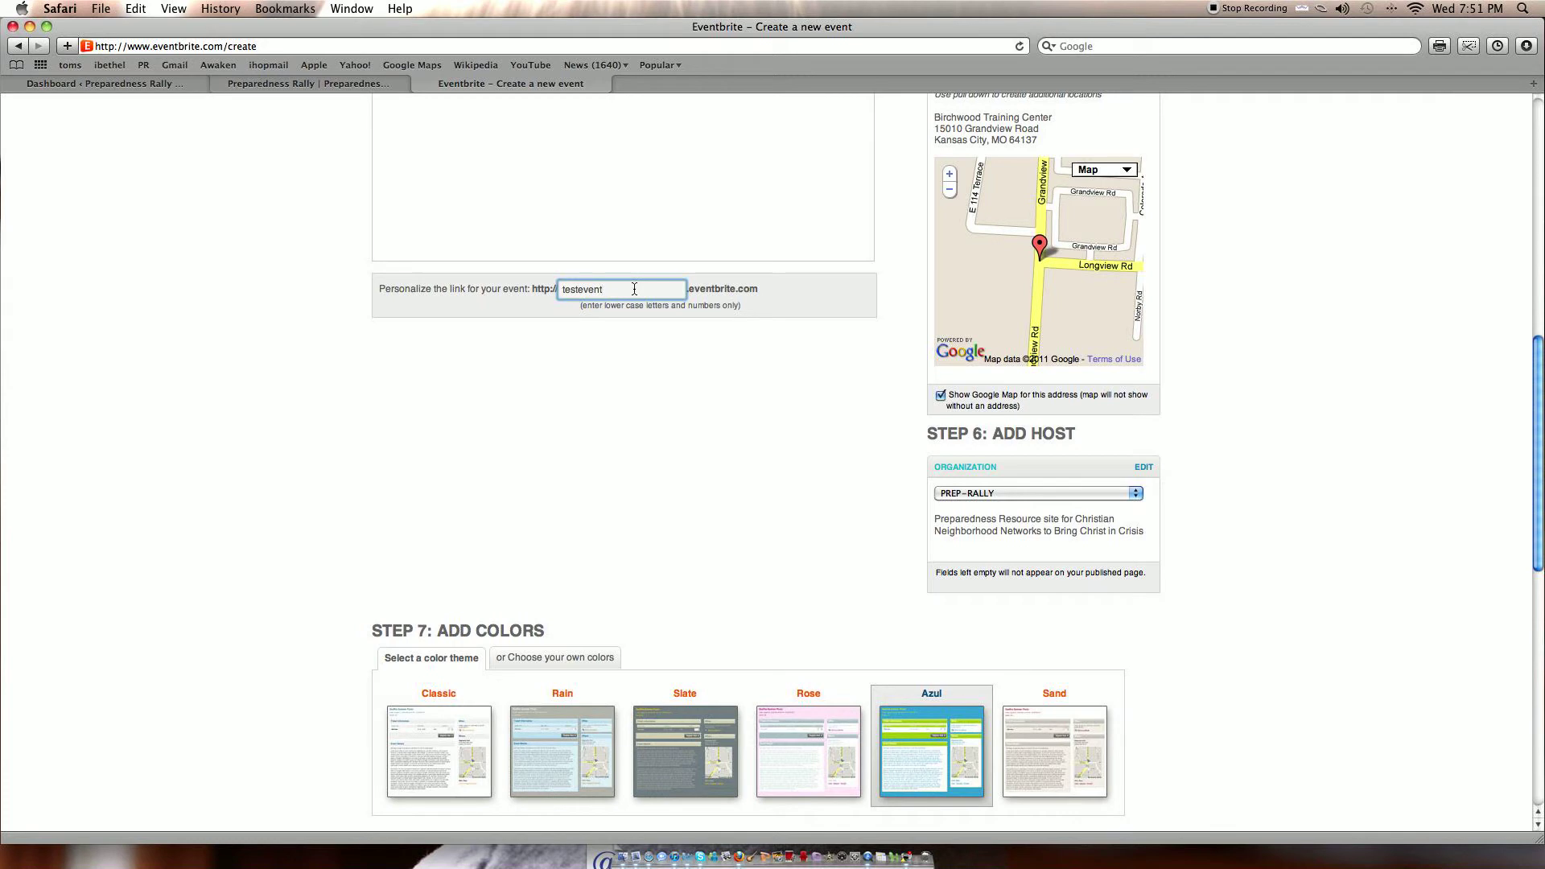
{"action": "key", "text": "BackSpace"}
{"action": "key", "text": "BackSpace"}
{"action": "key", "text": "BackSpace"}
{"action": "key", "text": "BackSpace"}
{"action": "key", "text": "BackSpace"}
{"action": "key", "text": "BackSpace"}
{"action": "key", "text": "BackSpace"}
{"action": "type", "text": "pretp"}
{"action": "type", "text": "allytest000"}
{"action": "left_click", "coordinate": [1383, 368]}
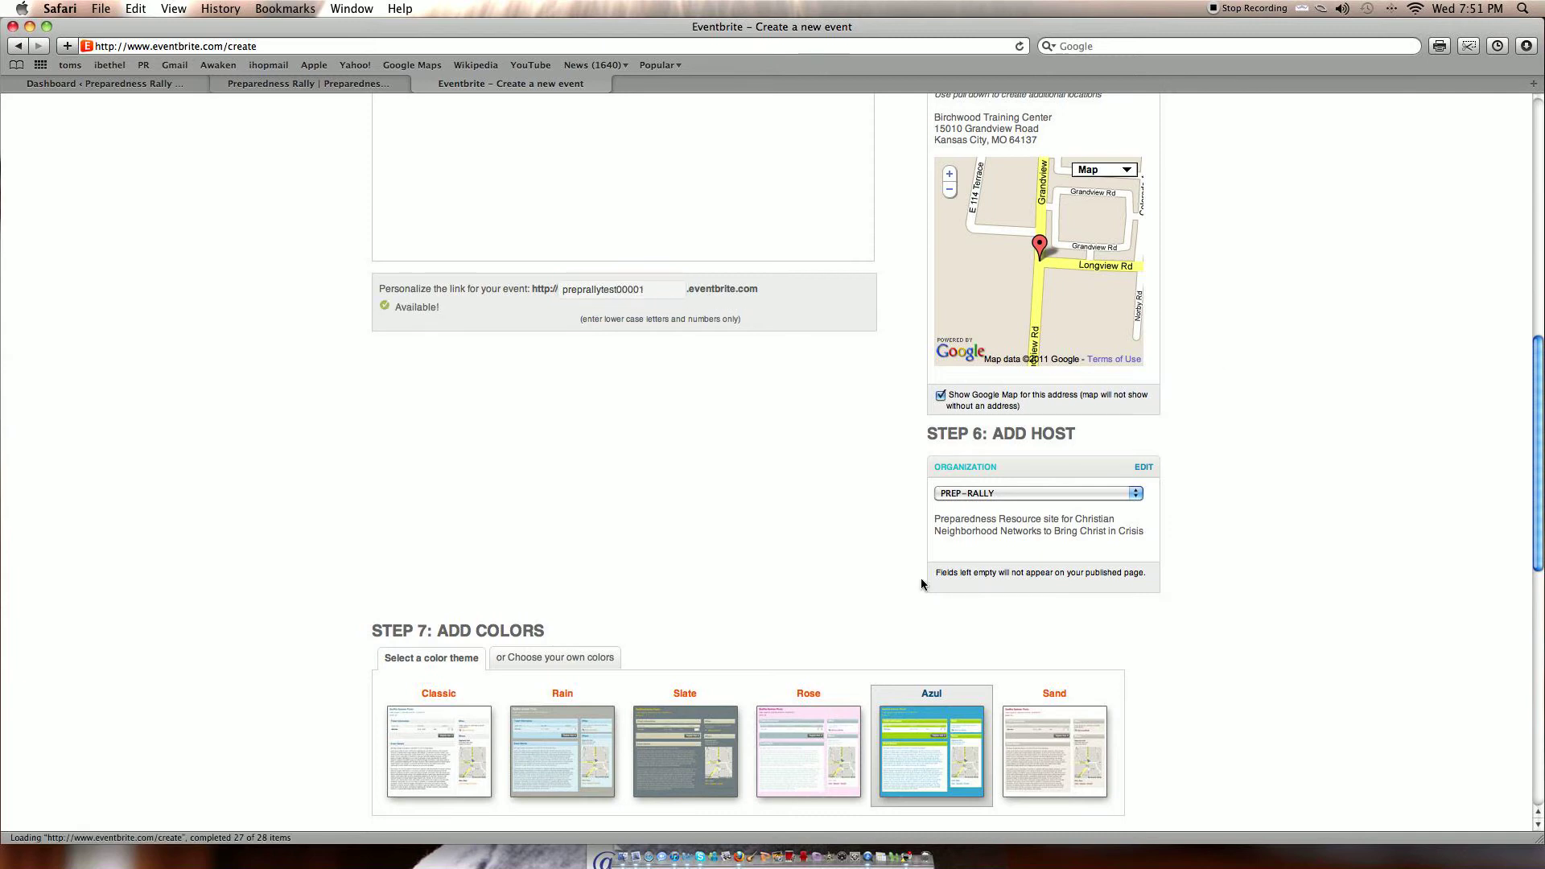
Step: Save and publish the event, and dismiss the publishing tips
{"action": "scroll", "coordinate": [792, 606], "scroll_direction": "down", "scroll_amount": 10}
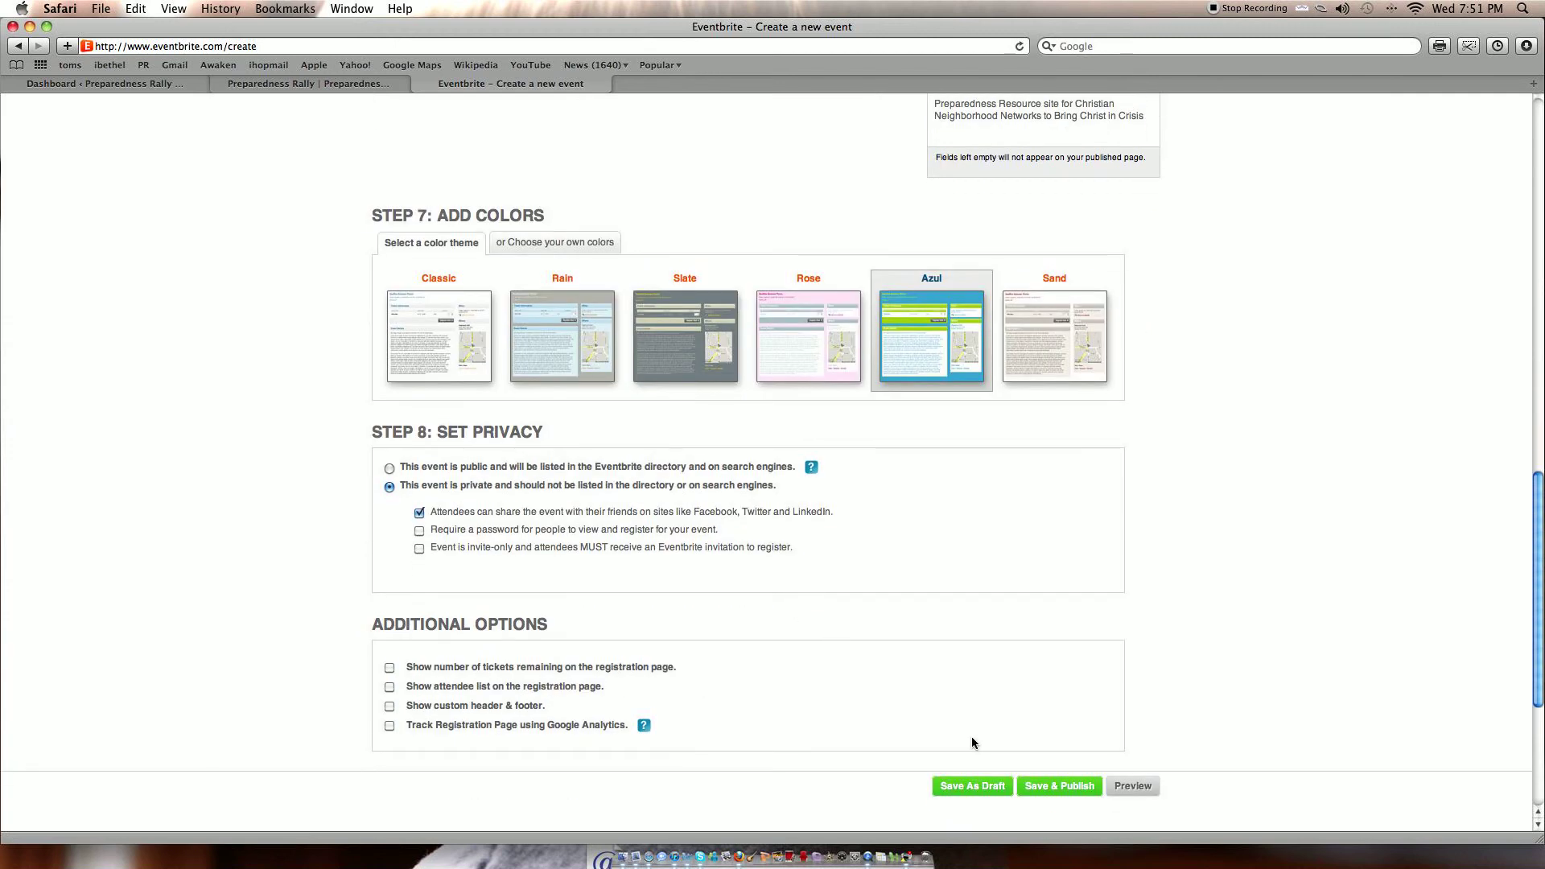
{"action": "left_click", "coordinate": [1059, 793]}
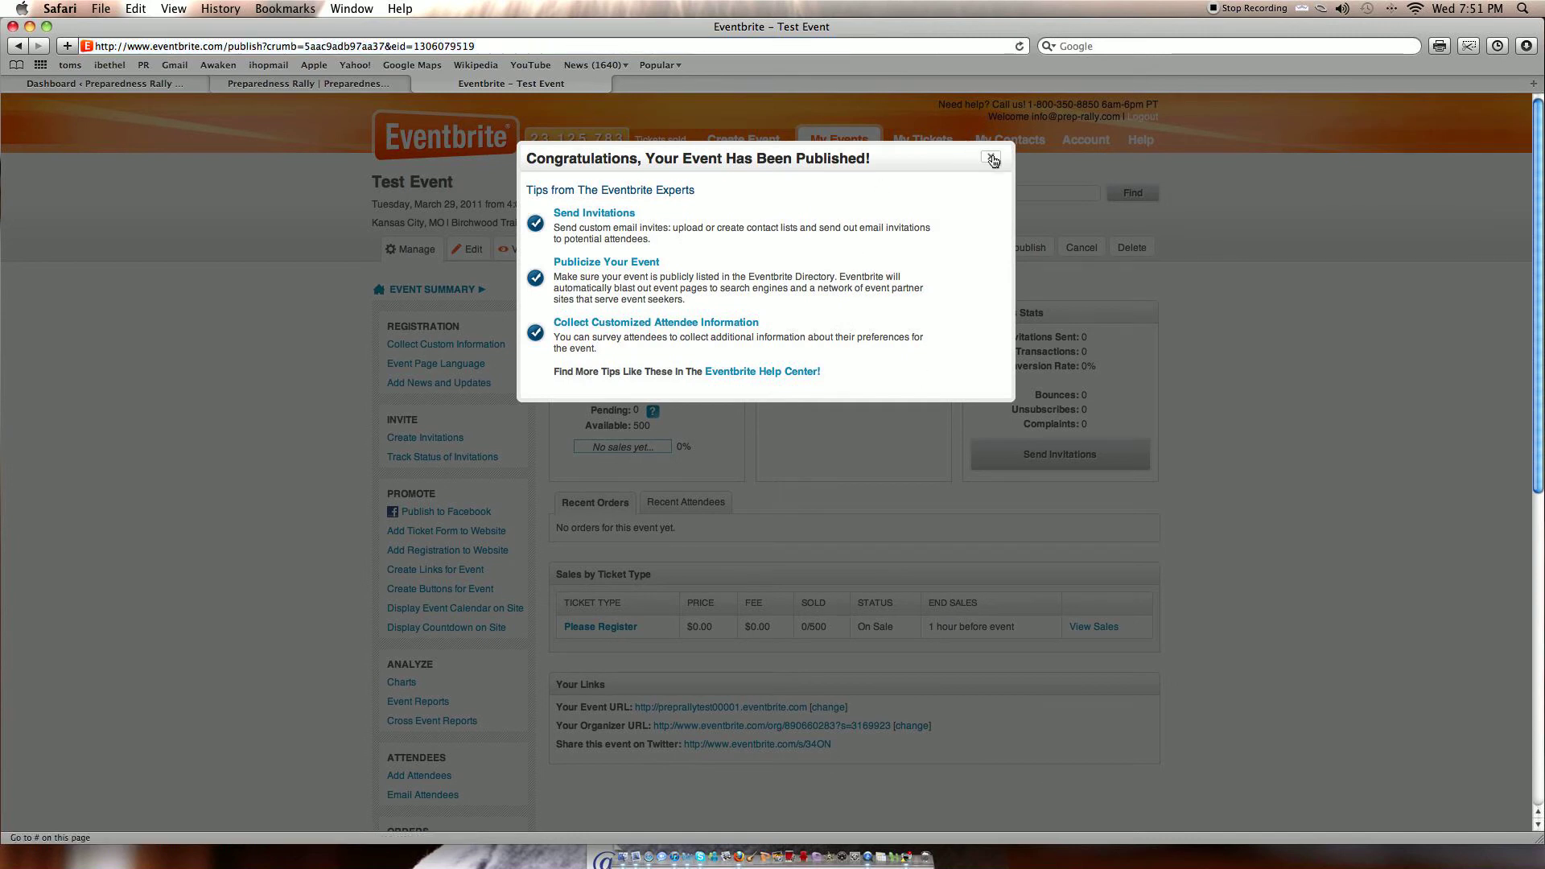
{"action": "left_click", "coordinate": [993, 157]}
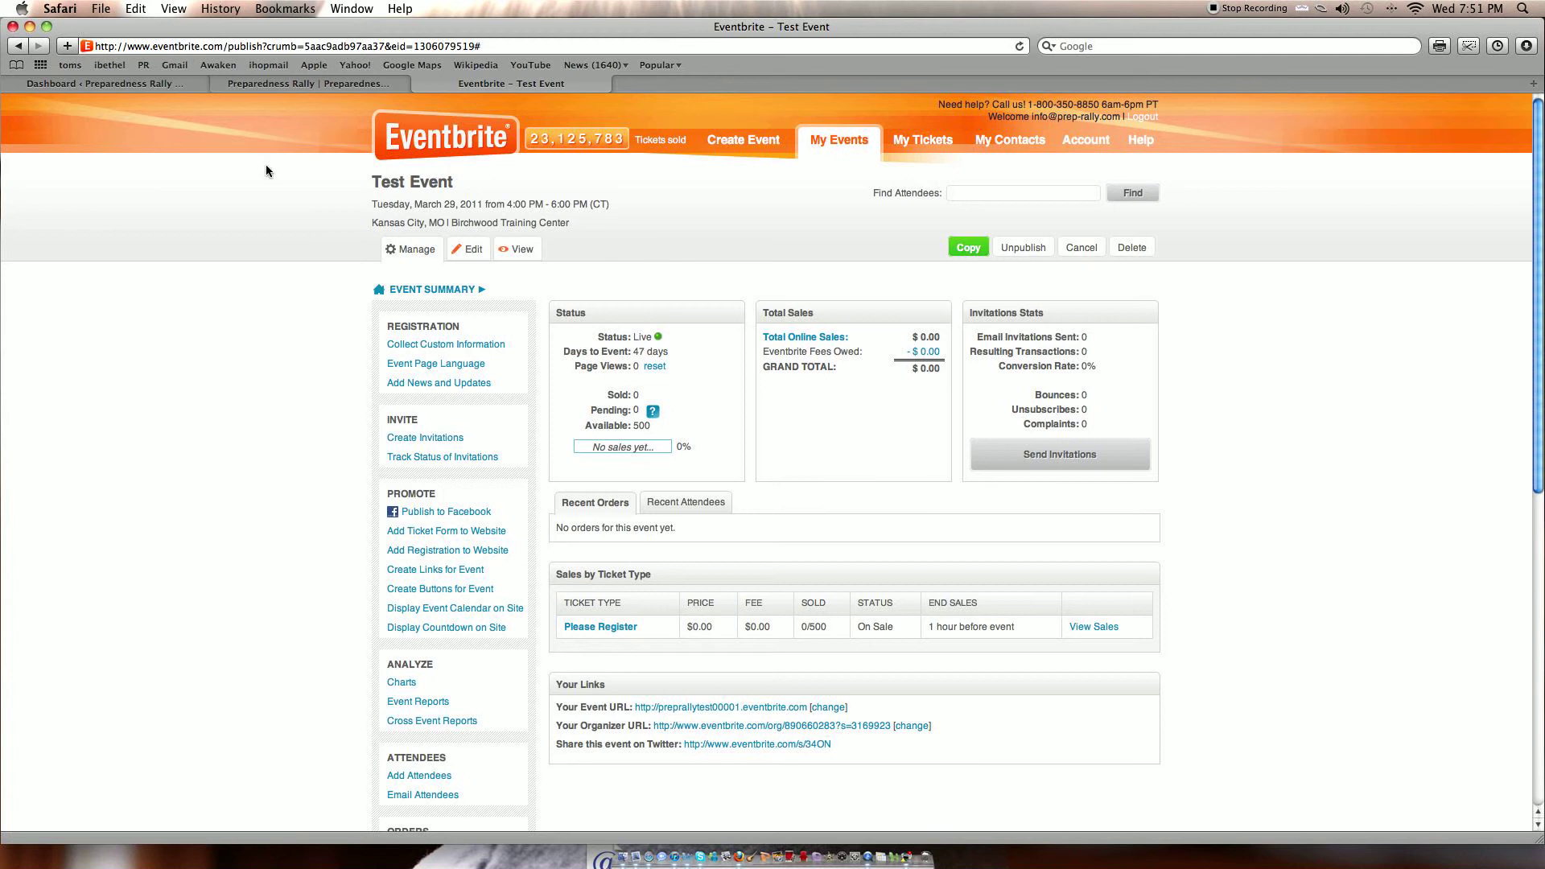
Step: Switch to the Preparedness Rally WordPress dashboard and add a new post titled "prep rally test event"
{"action": "left_click", "coordinate": [116, 85]}
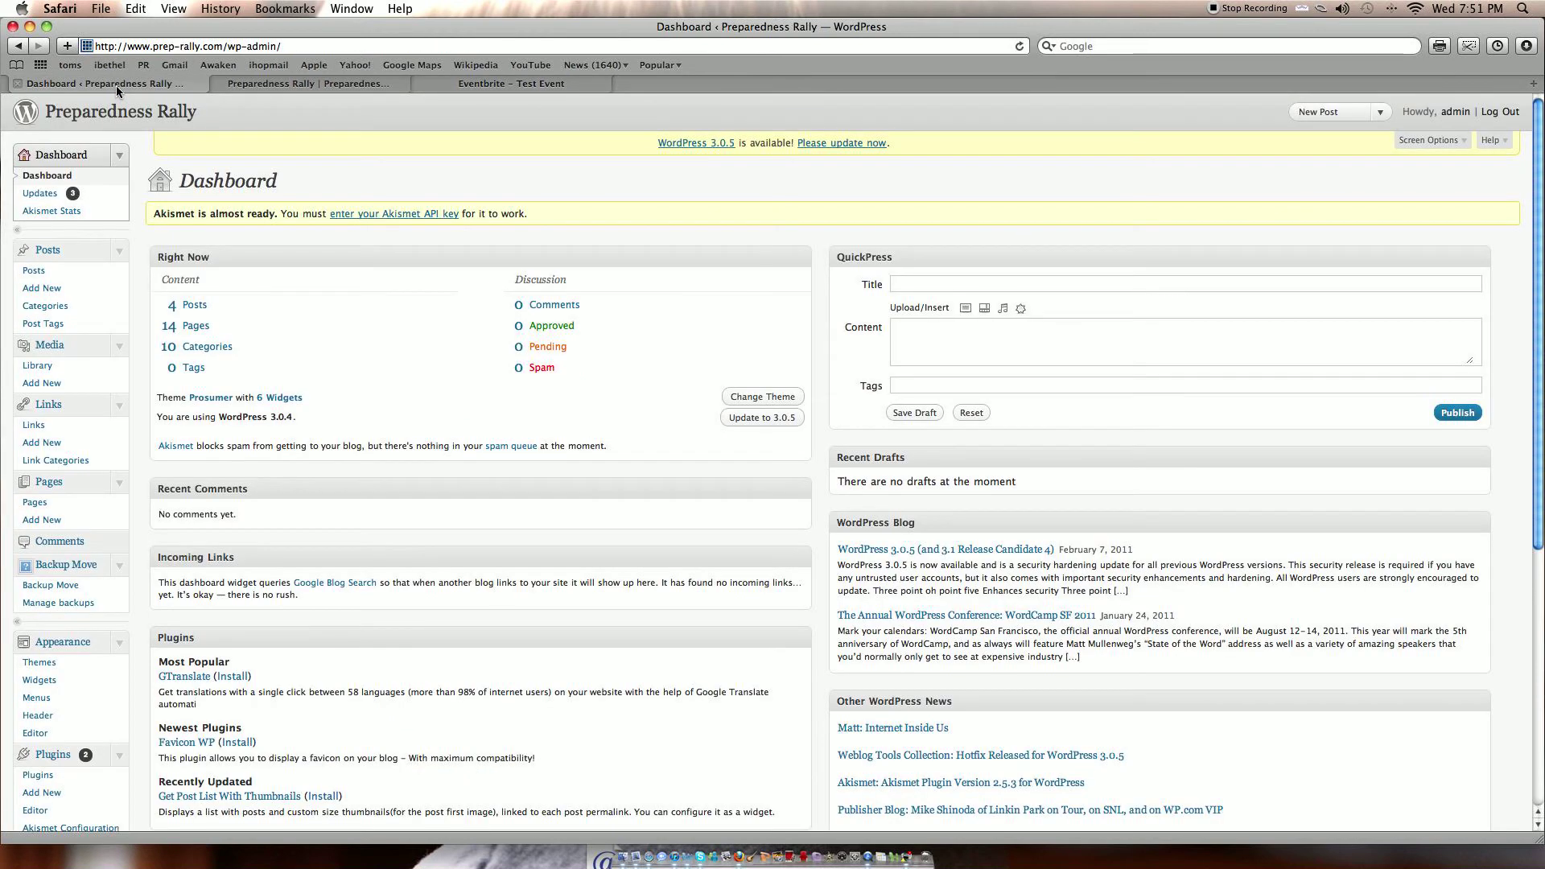
{"action": "left_click", "coordinate": [39, 295]}
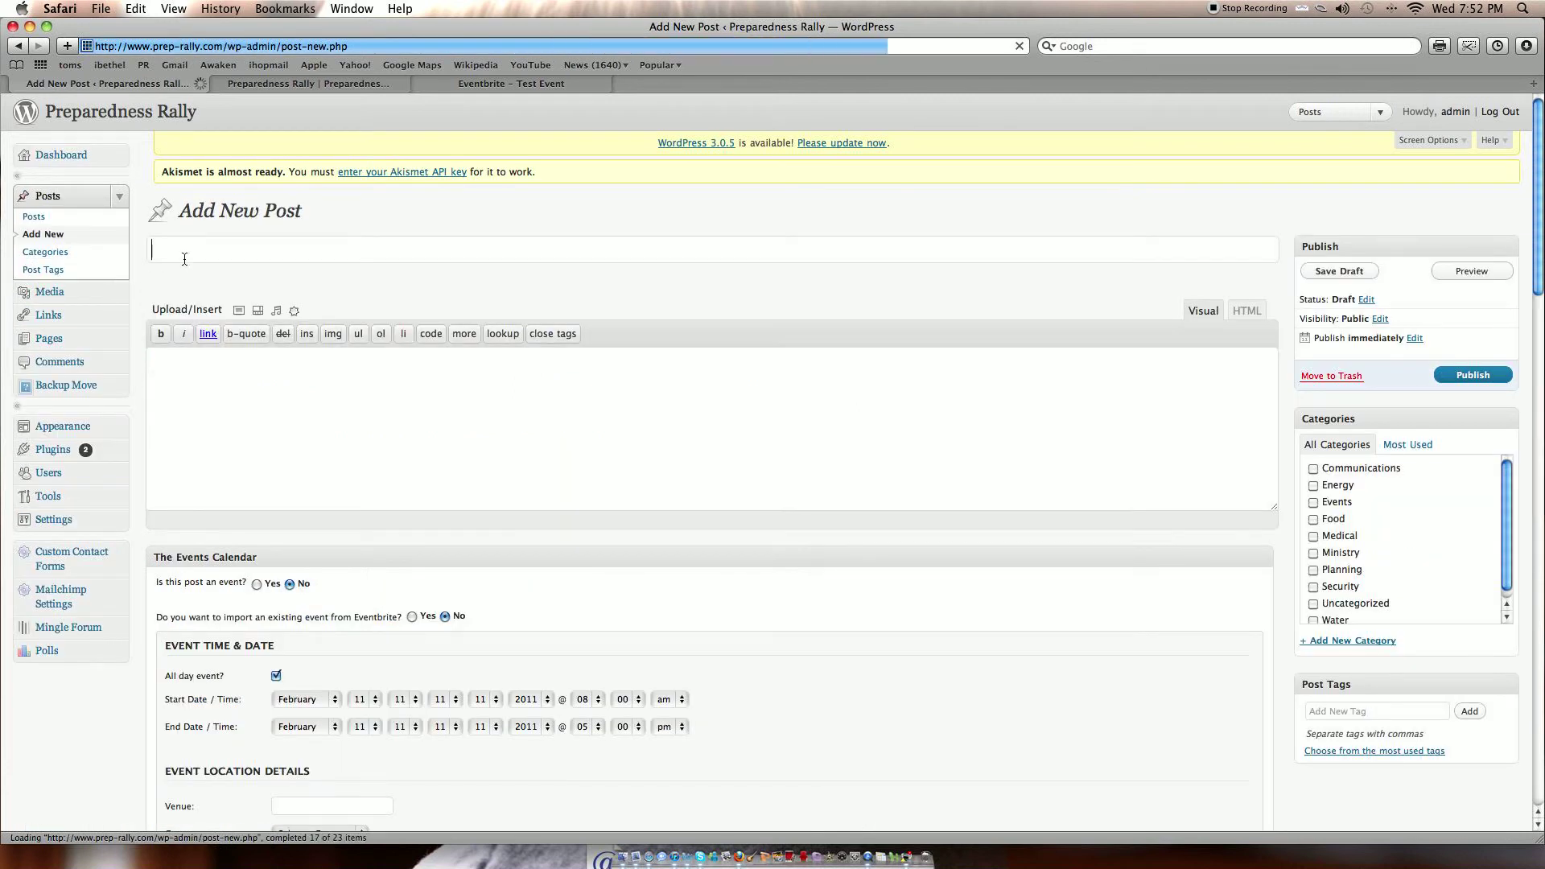
{"action": "type", "text": "prep ra"}
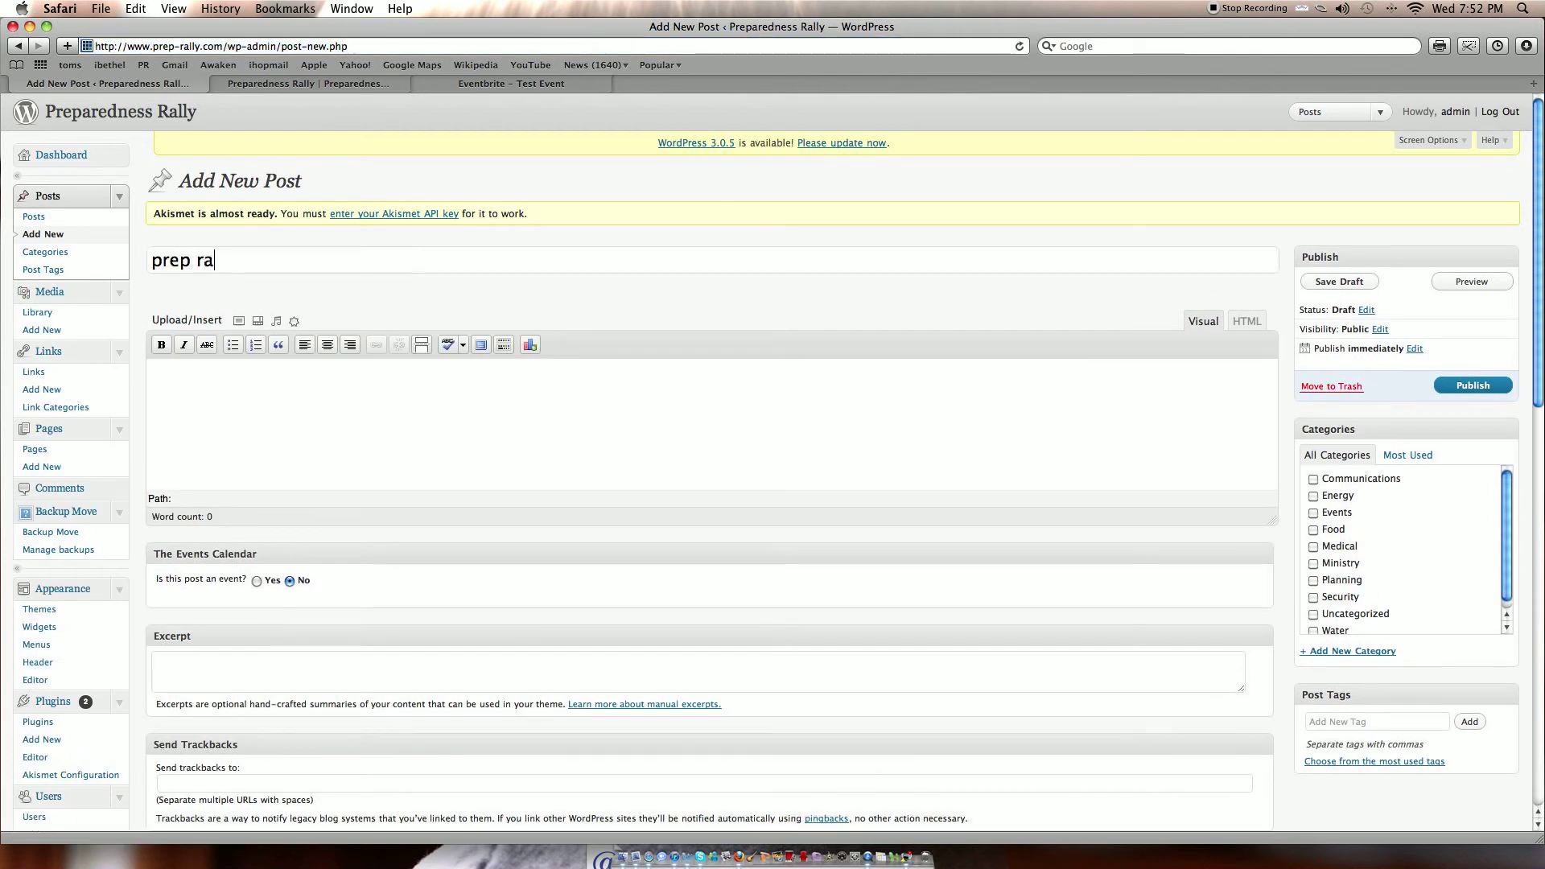
{"action": "type", "text": "lly test event"}
{"action": "key", "text": "Tab"}
{"action": "scroll", "coordinate": [241, 394], "scroll_direction": "down", "scroll_amount": 3}
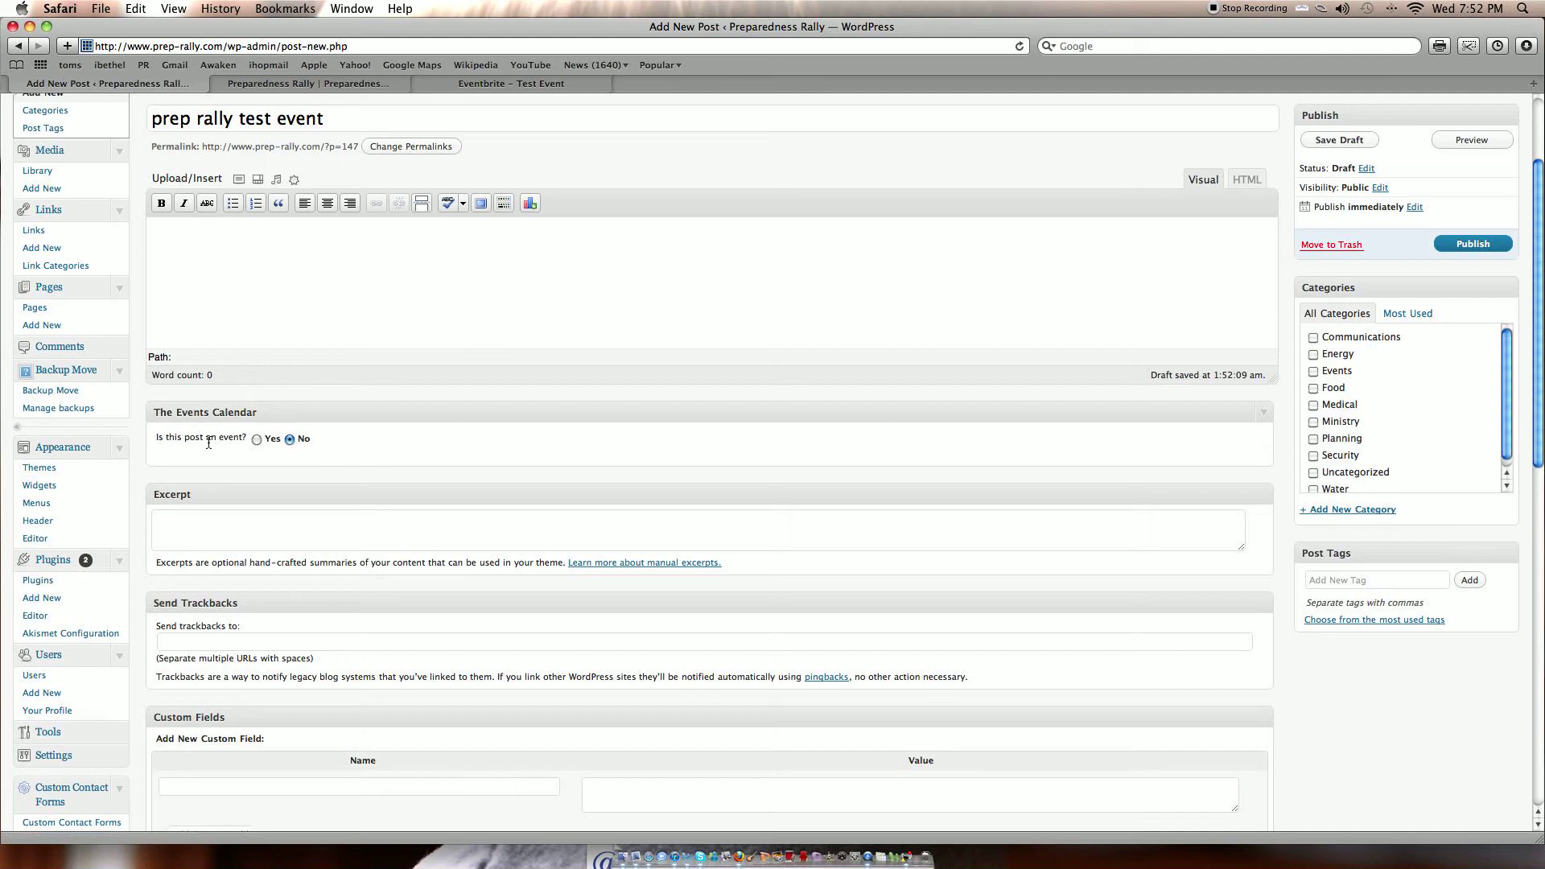
Step: Mark the post as an event and choose to import an existing event from Eventbrite
{"action": "left_click", "coordinate": [258, 439]}
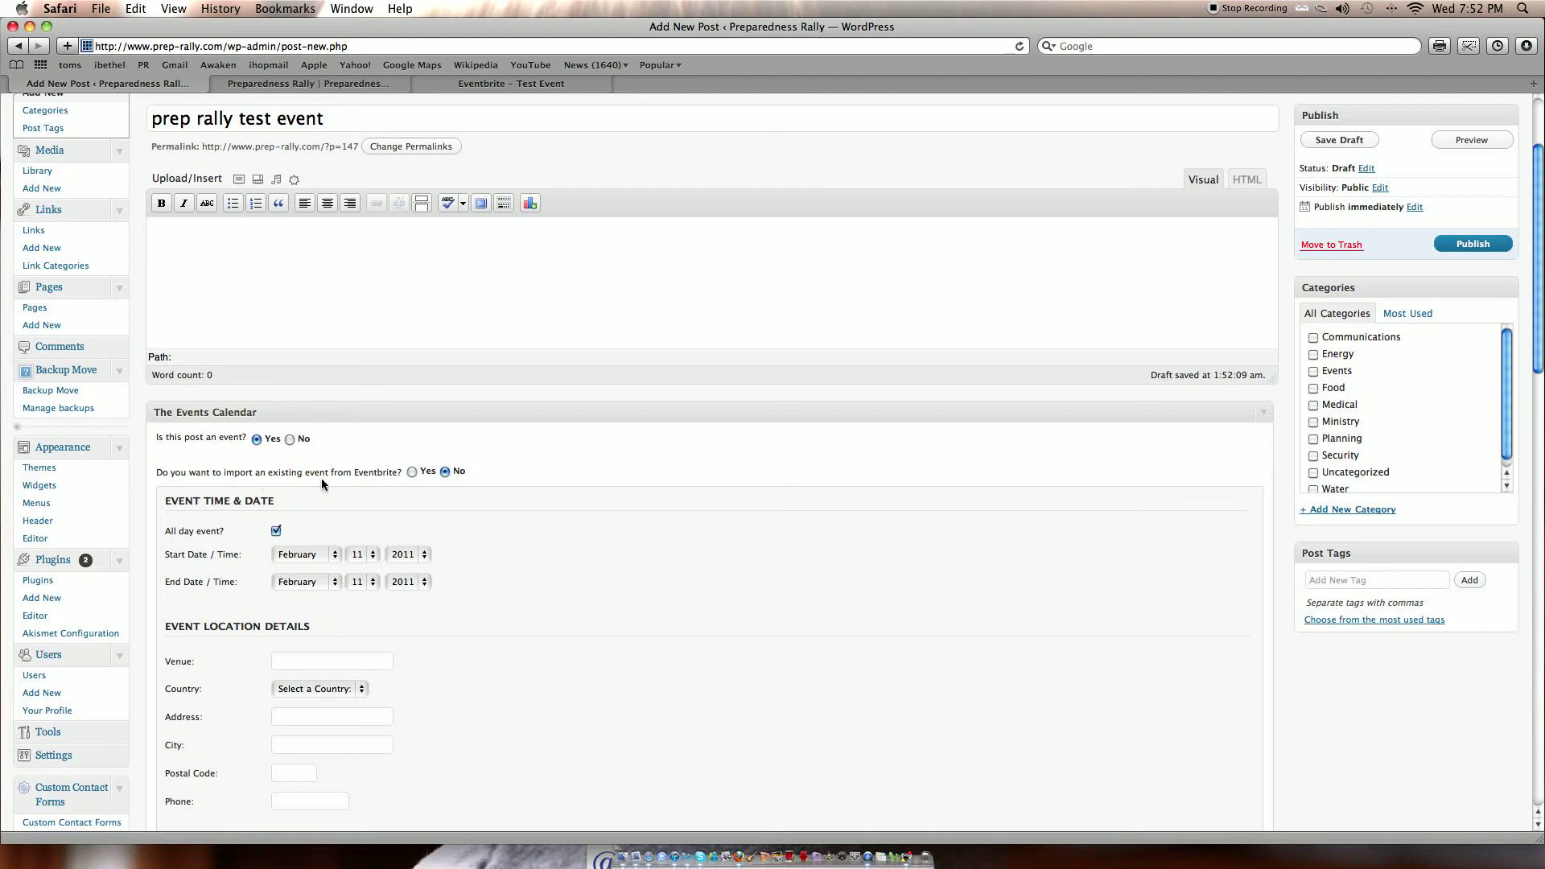
{"action": "left_click", "coordinate": [412, 471]}
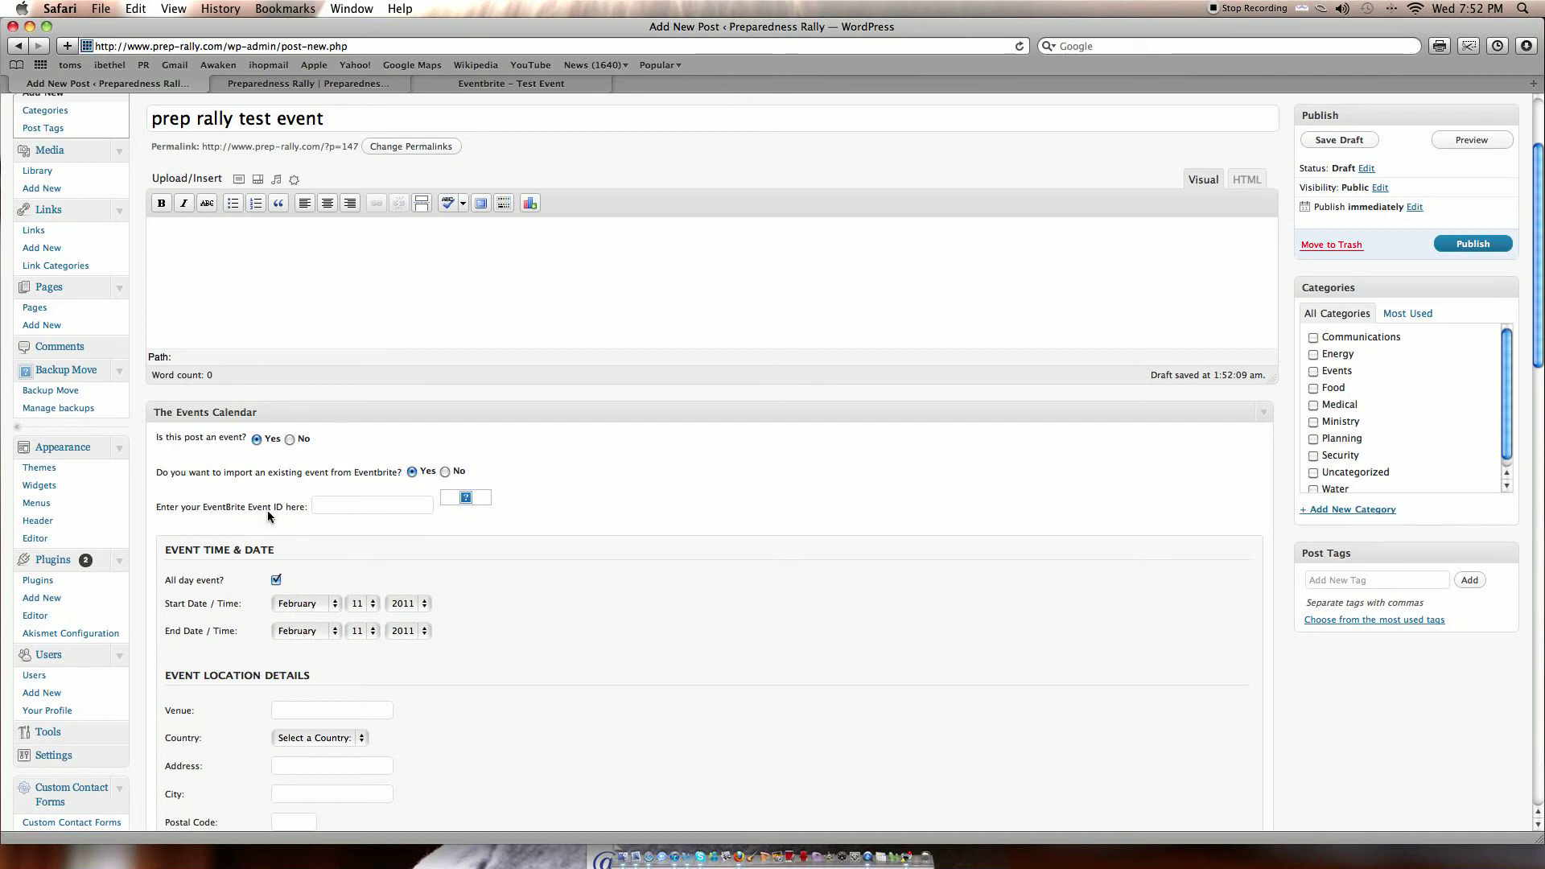
{"action": "left_click", "coordinate": [334, 509]}
{"action": "left_click", "coordinate": [508, 84]}
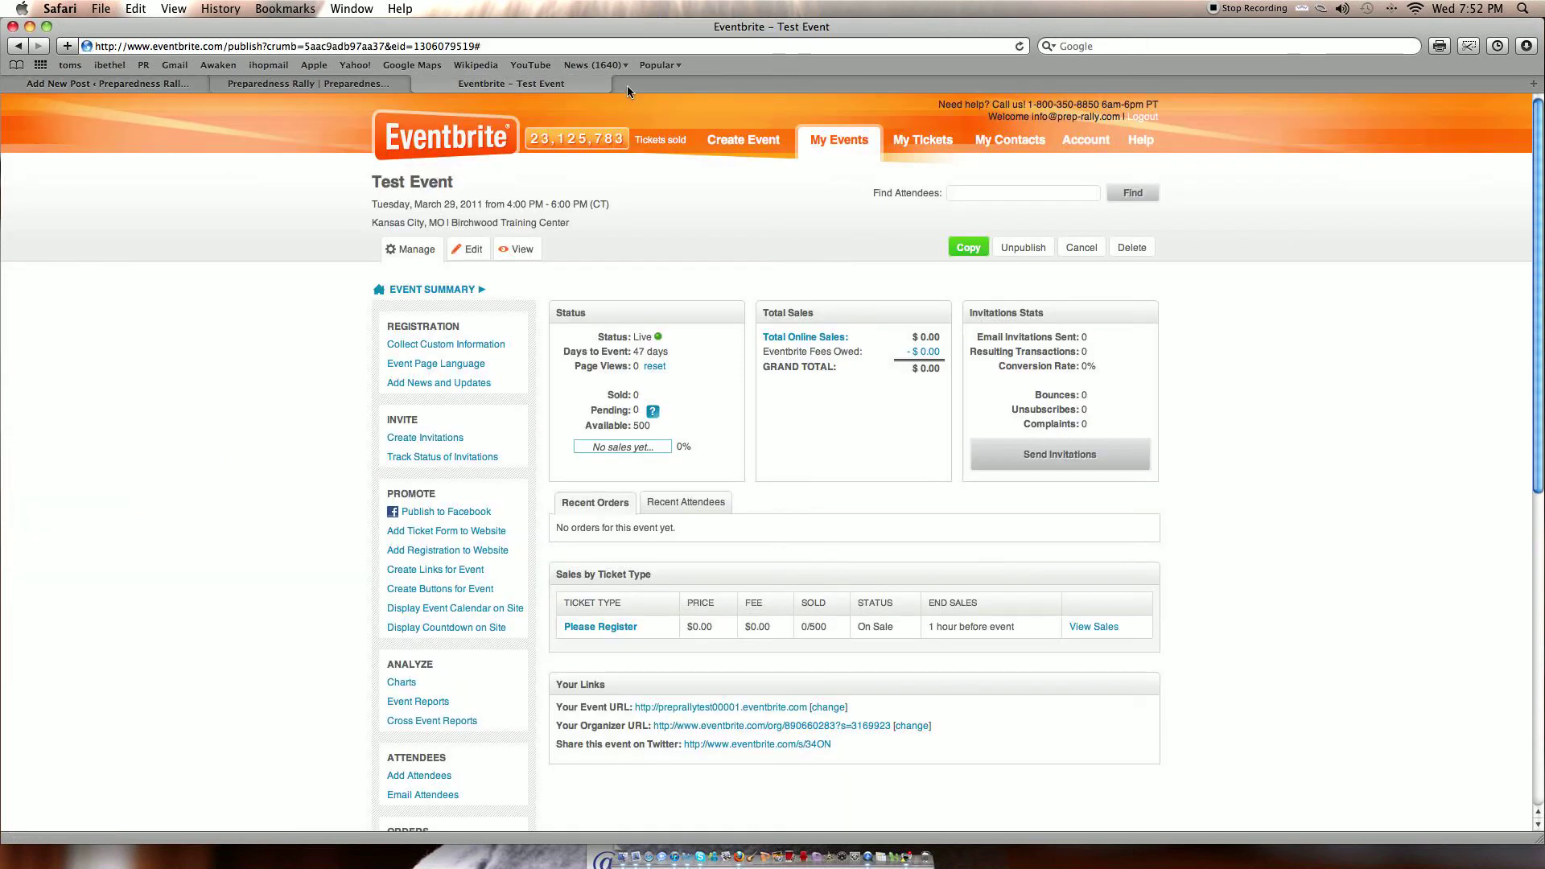
{"action": "left_click_drag", "start_coordinate": [475, 46], "coordinate": [416, 47]}
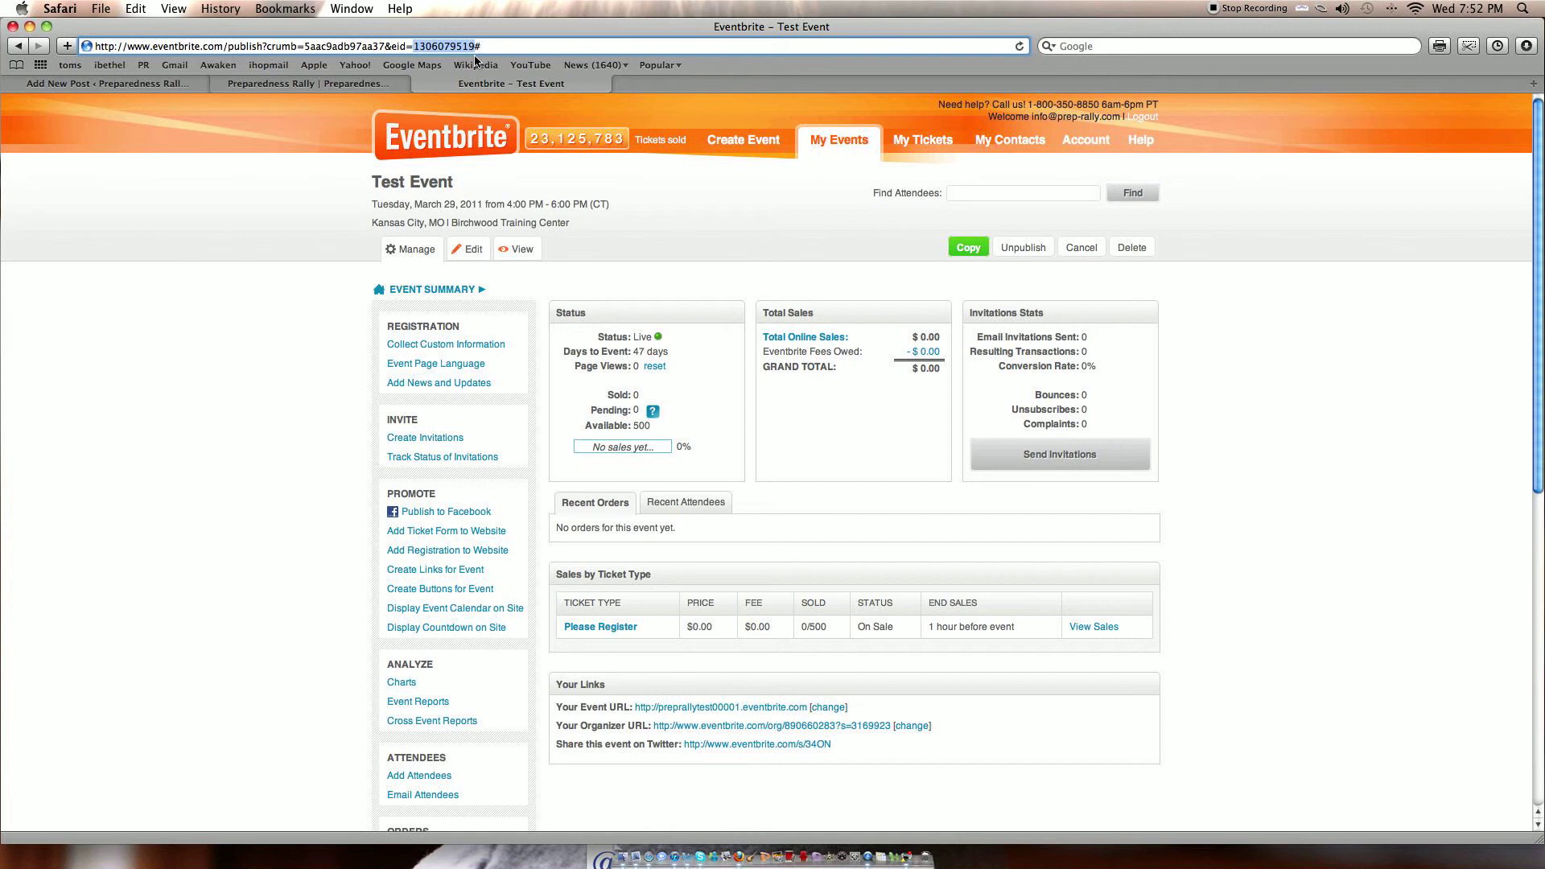
{"action": "right_click", "coordinate": [459, 50]}
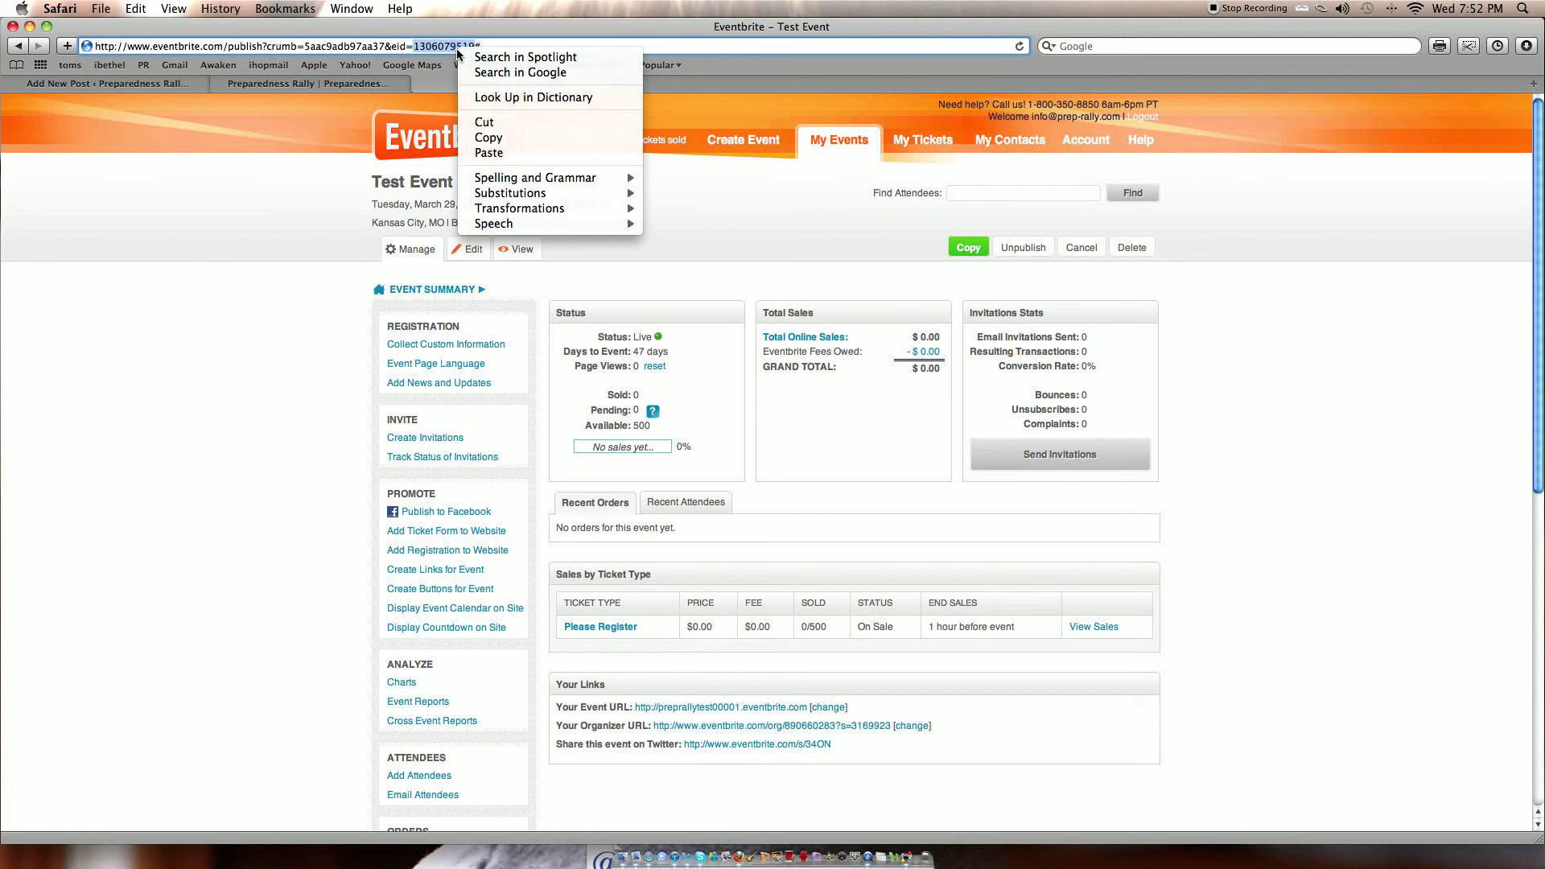
{"action": "left_click", "coordinate": [507, 137]}
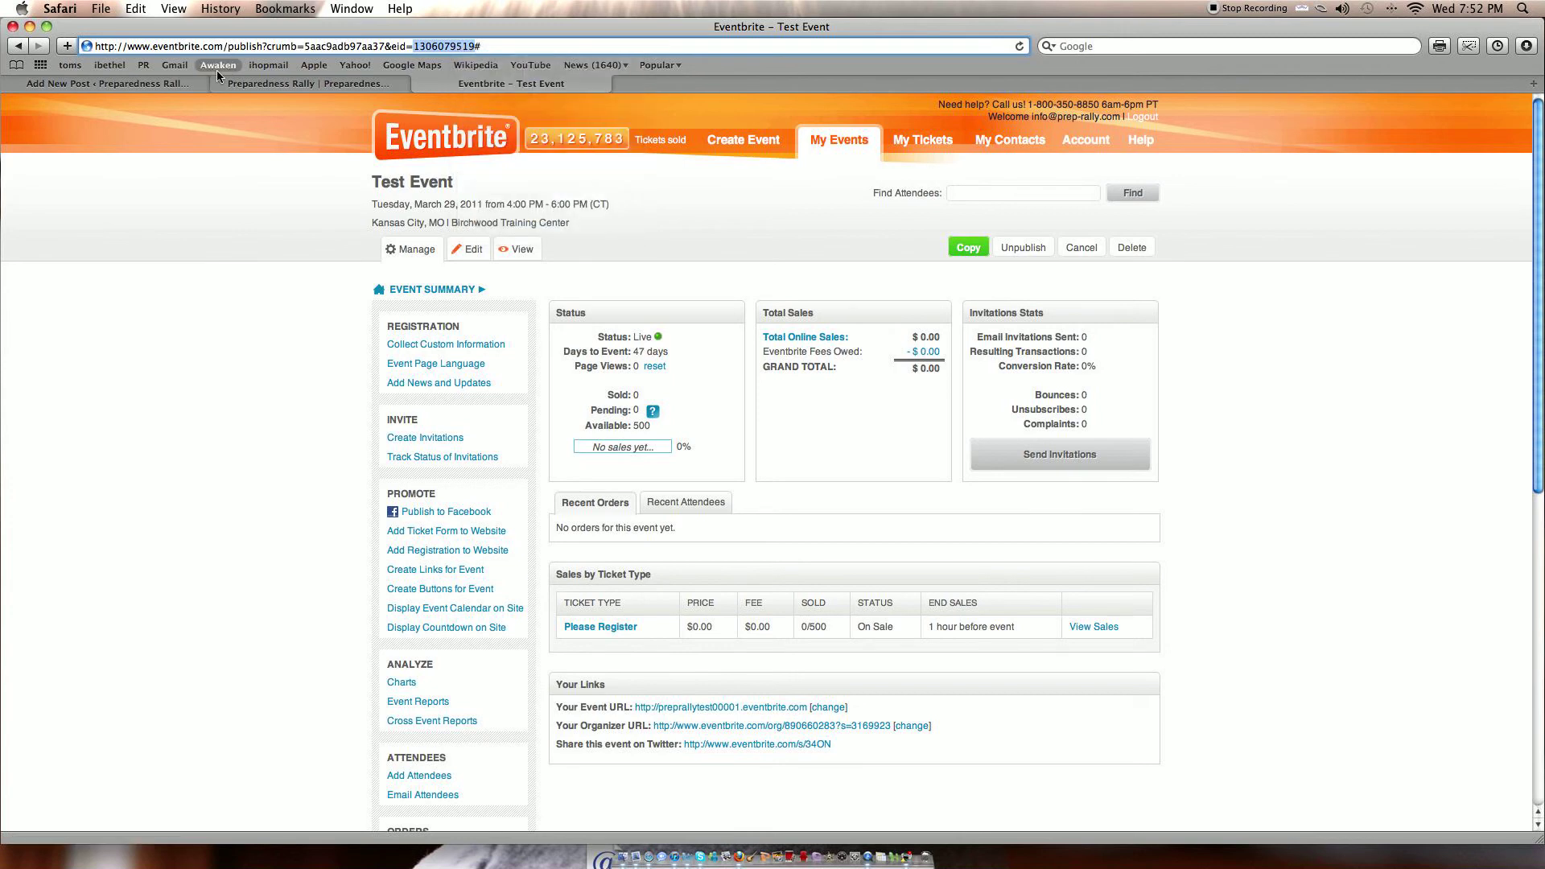
{"action": "left_click", "coordinate": [140, 85]}
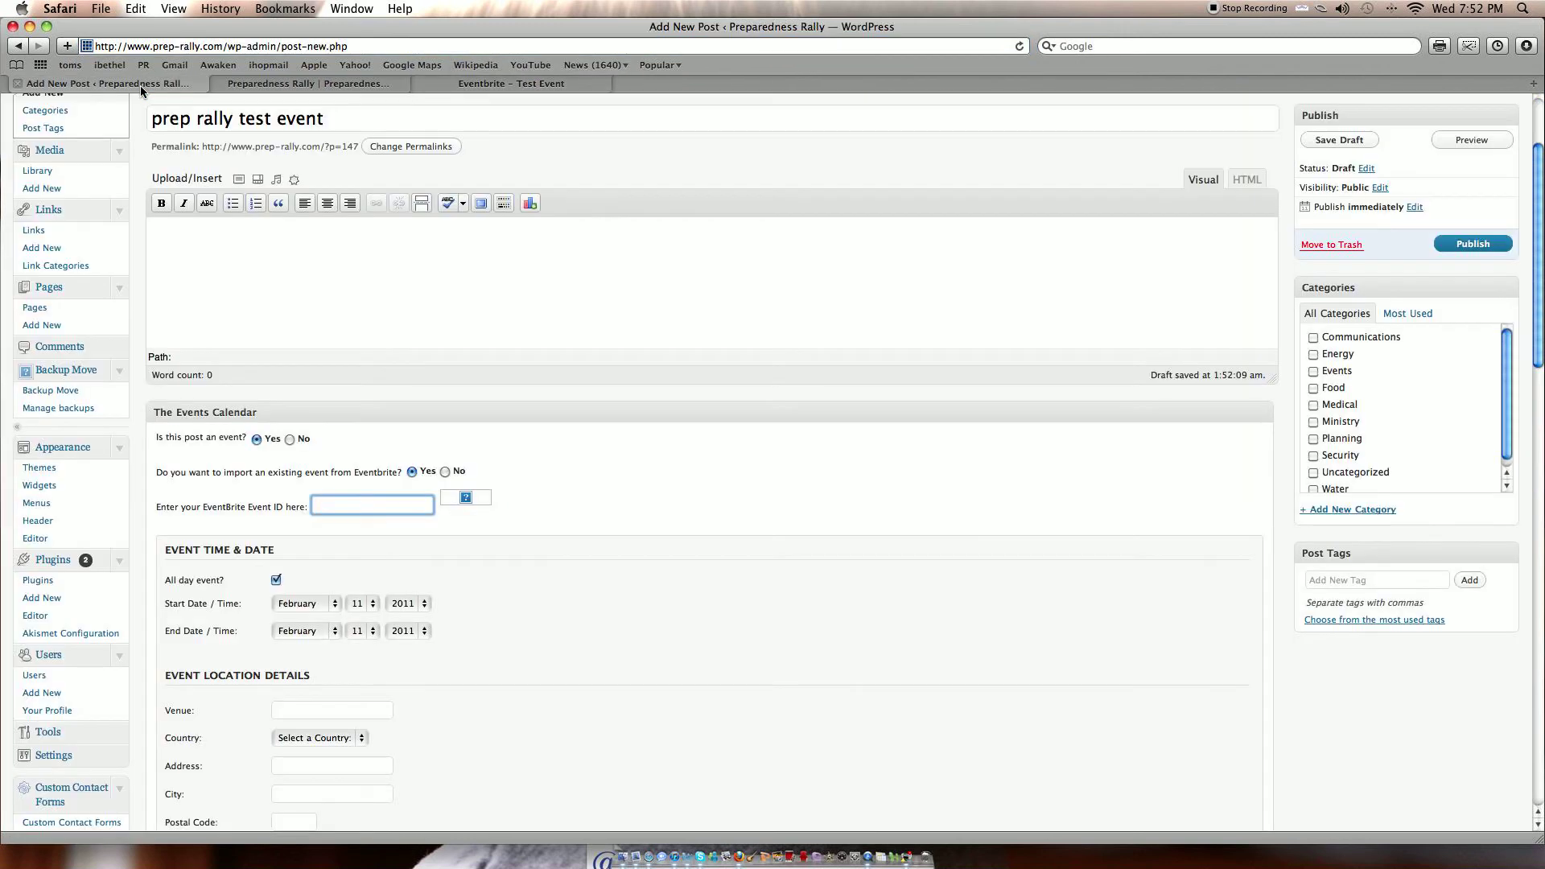
{"action": "right_click", "coordinate": [336, 505]}
{"action": "left_click", "coordinate": [383, 546]}
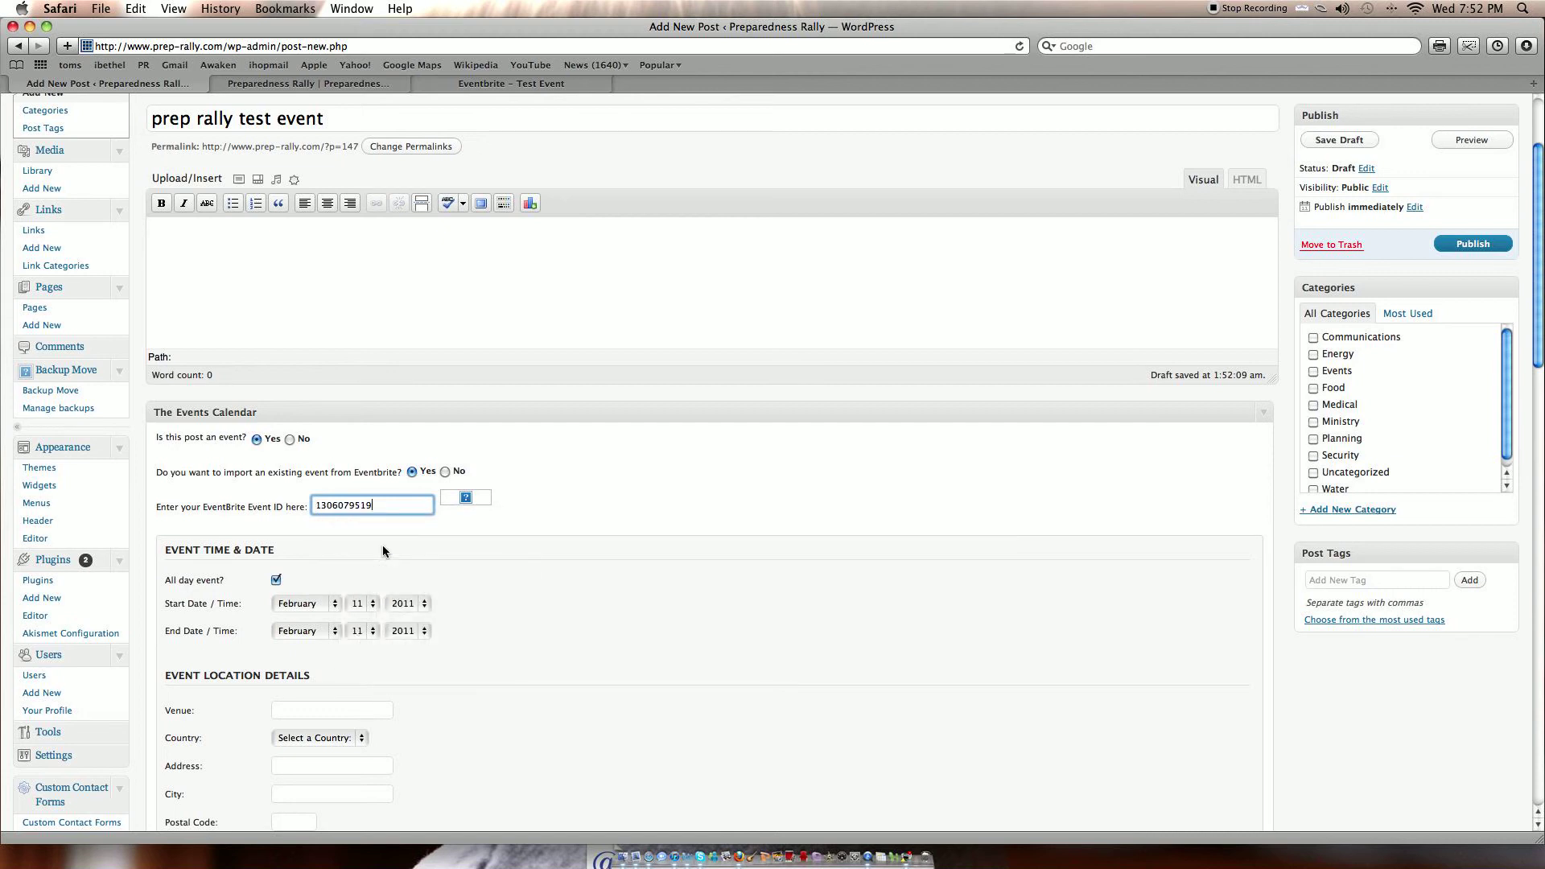
{"action": "left_click", "coordinate": [1472, 244]}
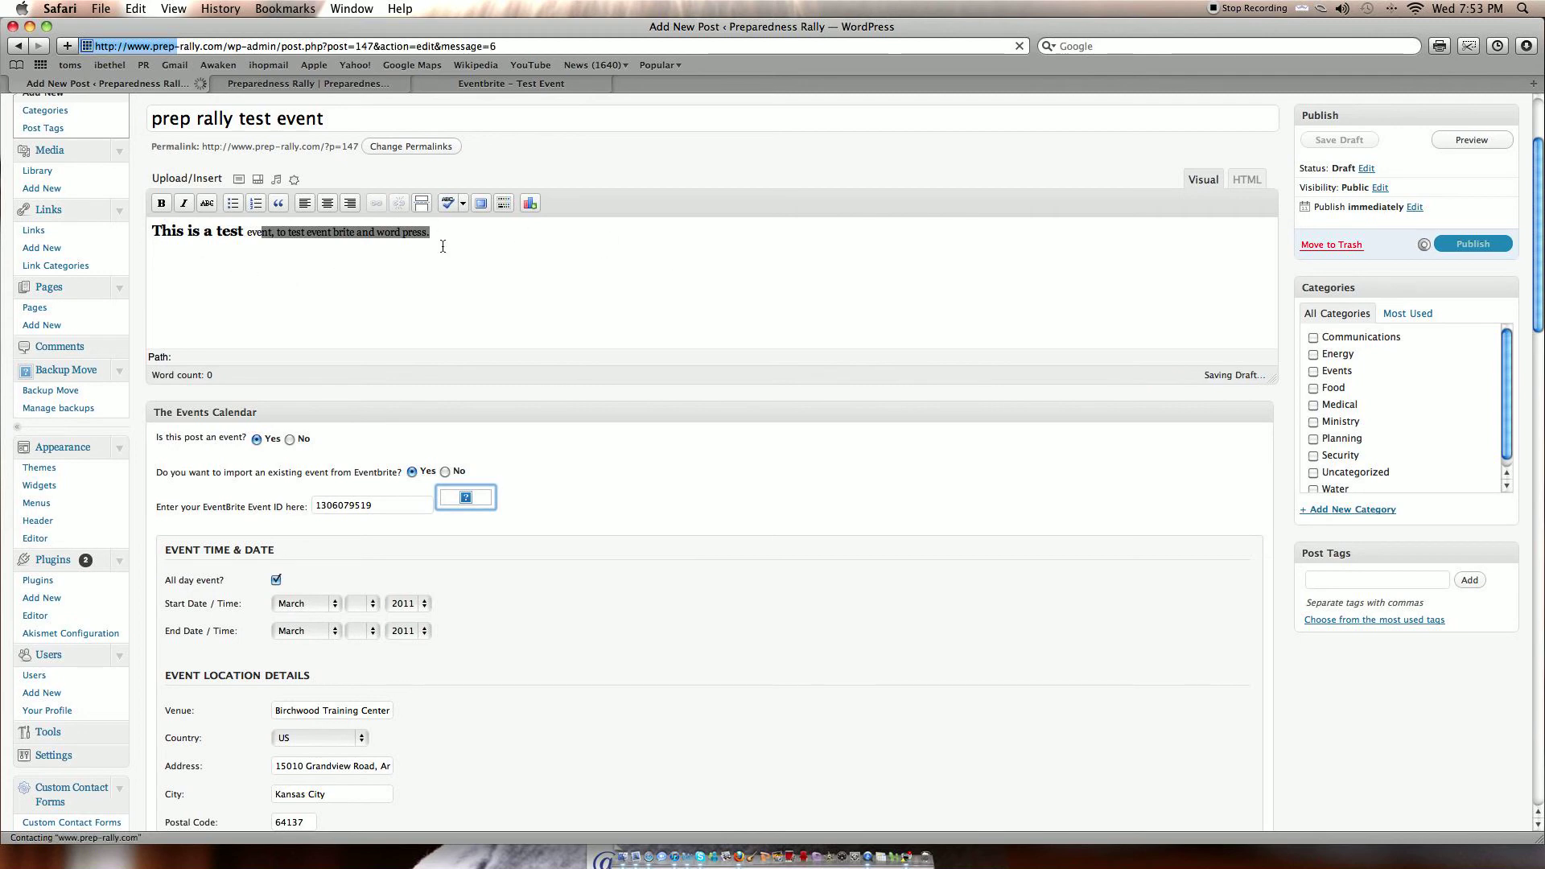
Step: Examine the published post's imported event dates, location and ticketing, and compare them with the Test Event's settings on Eventbrite
{"action": "scroll", "coordinate": [450, 435], "scroll_direction": "down", "scroll_amount": 4}
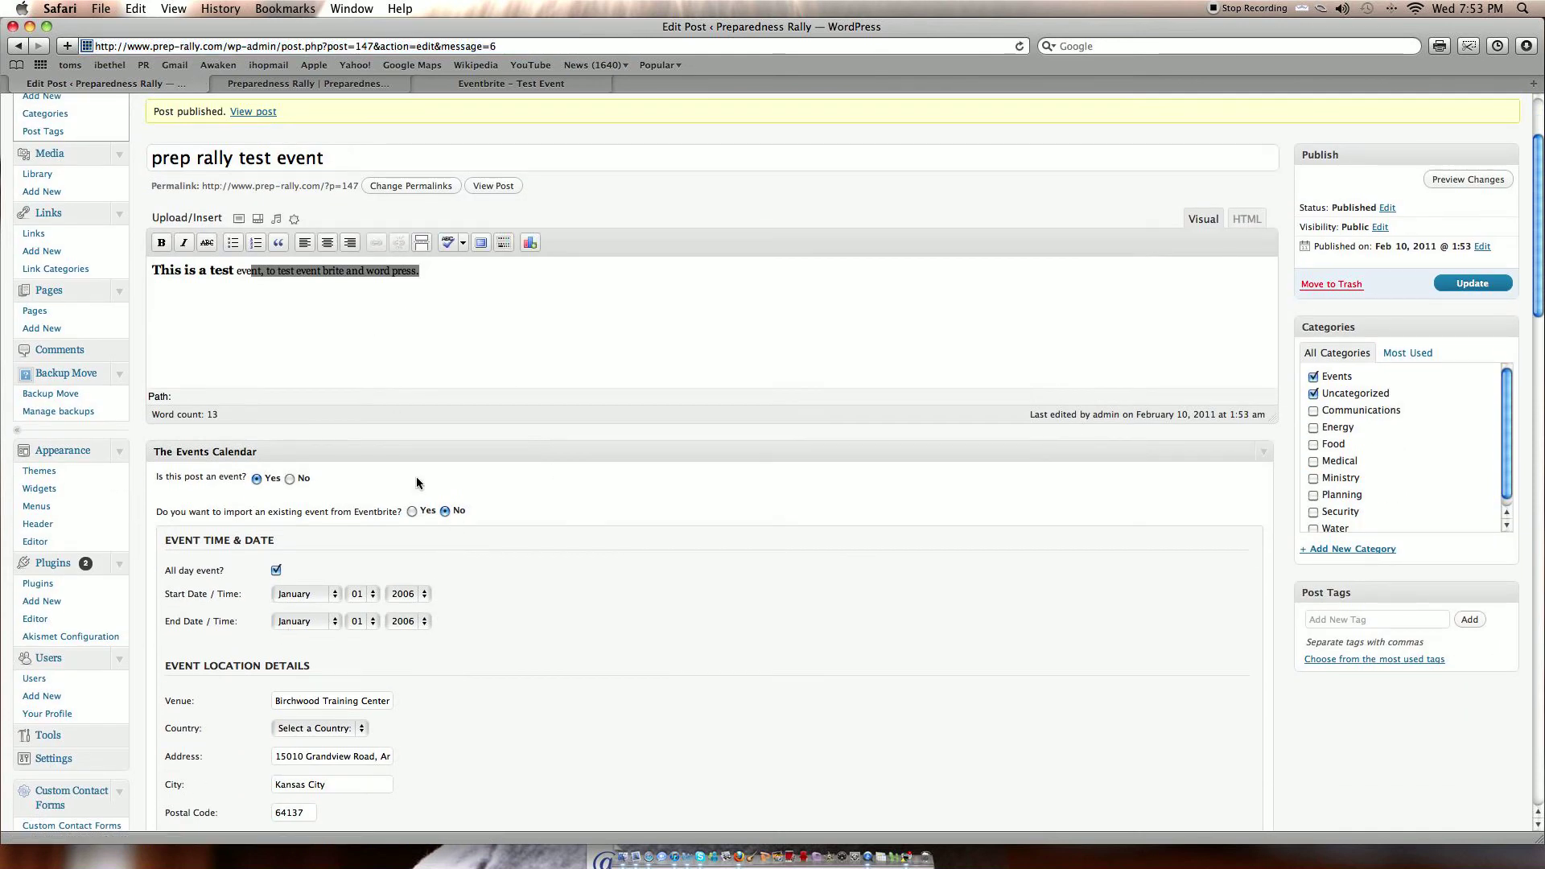
{"action": "scroll", "coordinate": [547, 600], "scroll_direction": "down", "scroll_amount": 4}
{"action": "scroll", "coordinate": [548, 606], "scroll_direction": "down", "scroll_amount": 4}
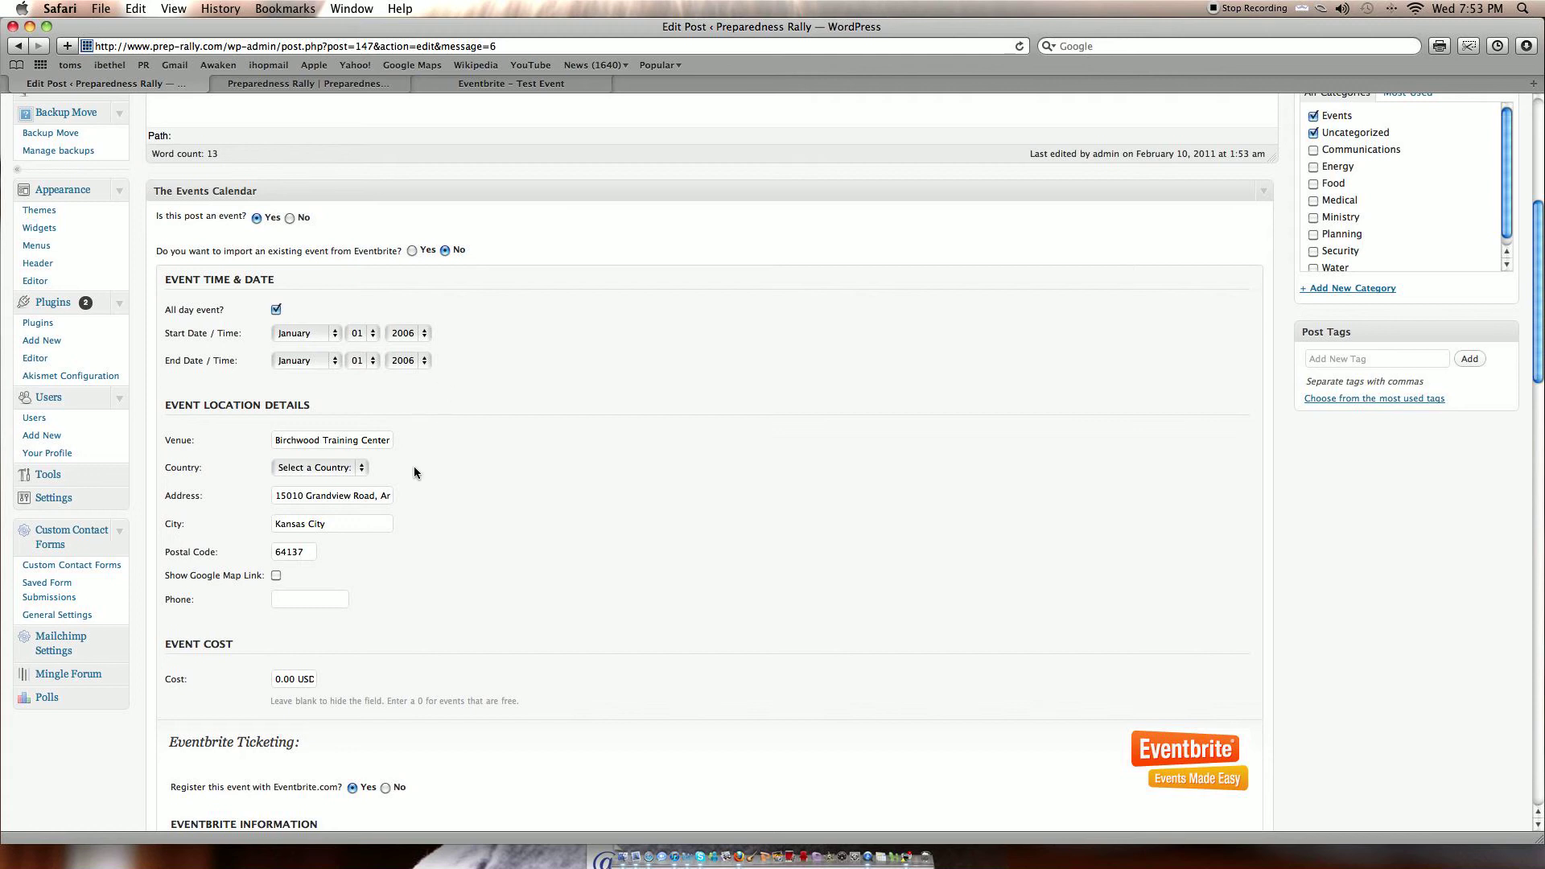
{"action": "scroll", "coordinate": [430, 622], "scroll_direction": "down", "scroll_amount": 5}
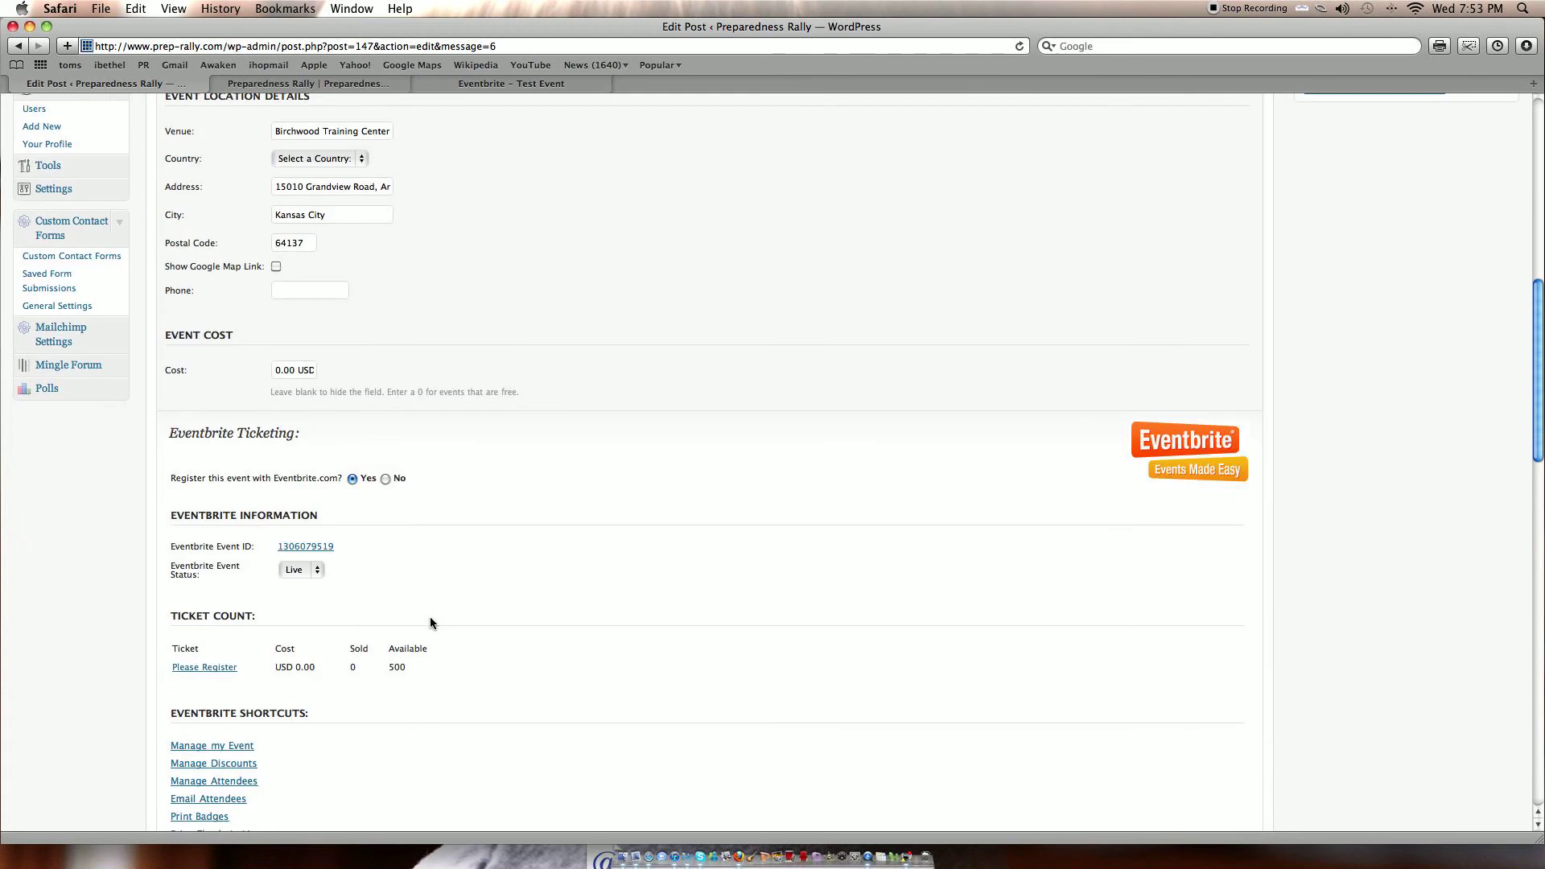
{"action": "scroll", "coordinate": [432, 623], "scroll_direction": "down", "scroll_amount": 4}
{"action": "scroll", "coordinate": [431, 623], "scroll_direction": "up", "scroll_amount": 15}
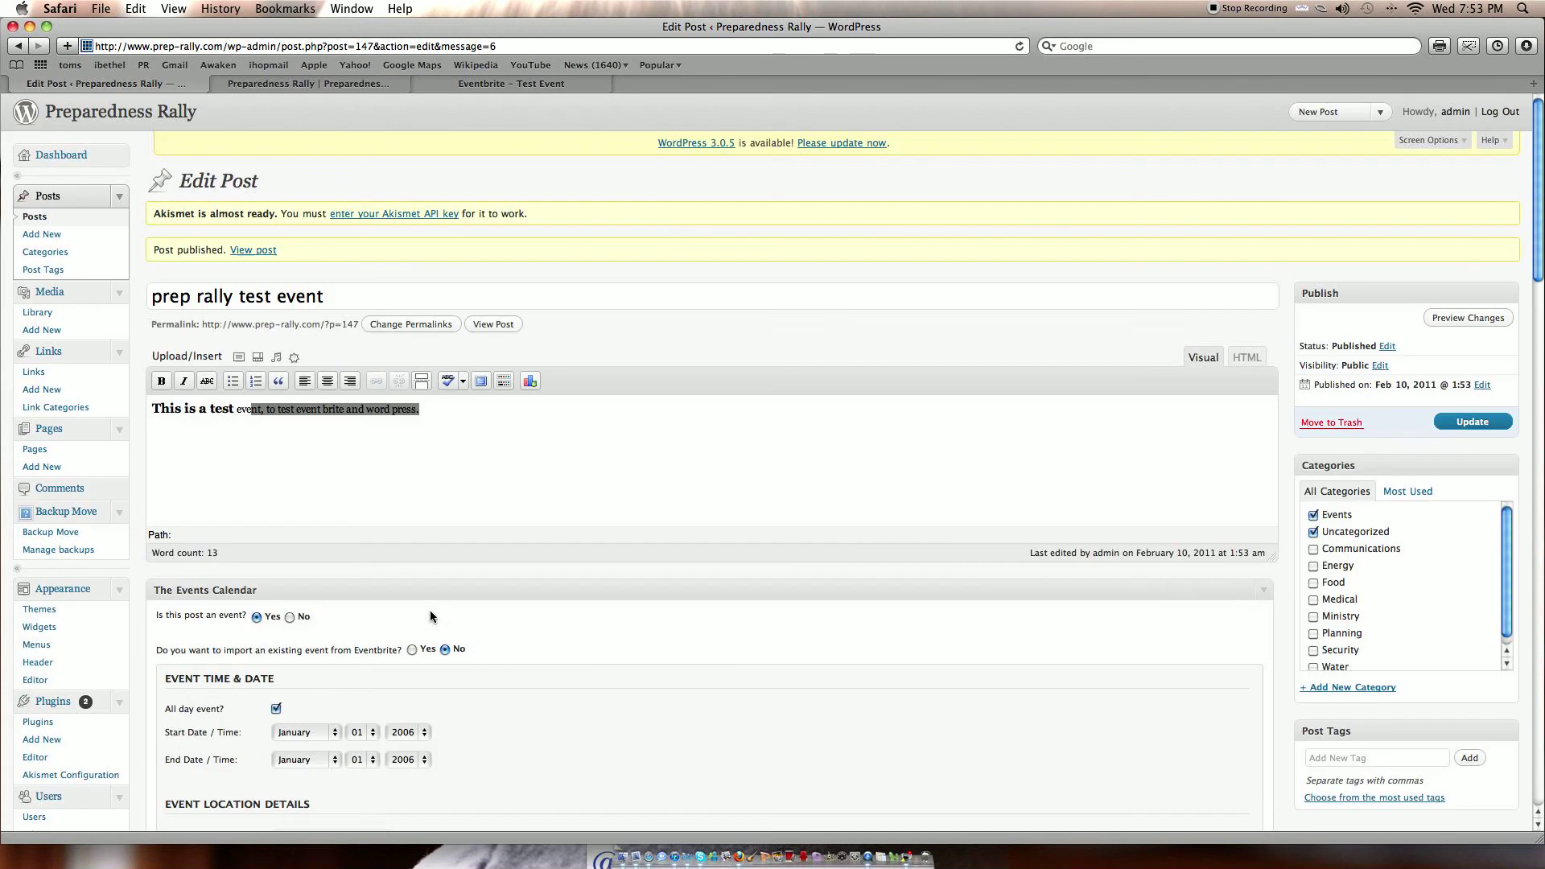
{"action": "left_click", "coordinate": [523, 82]}
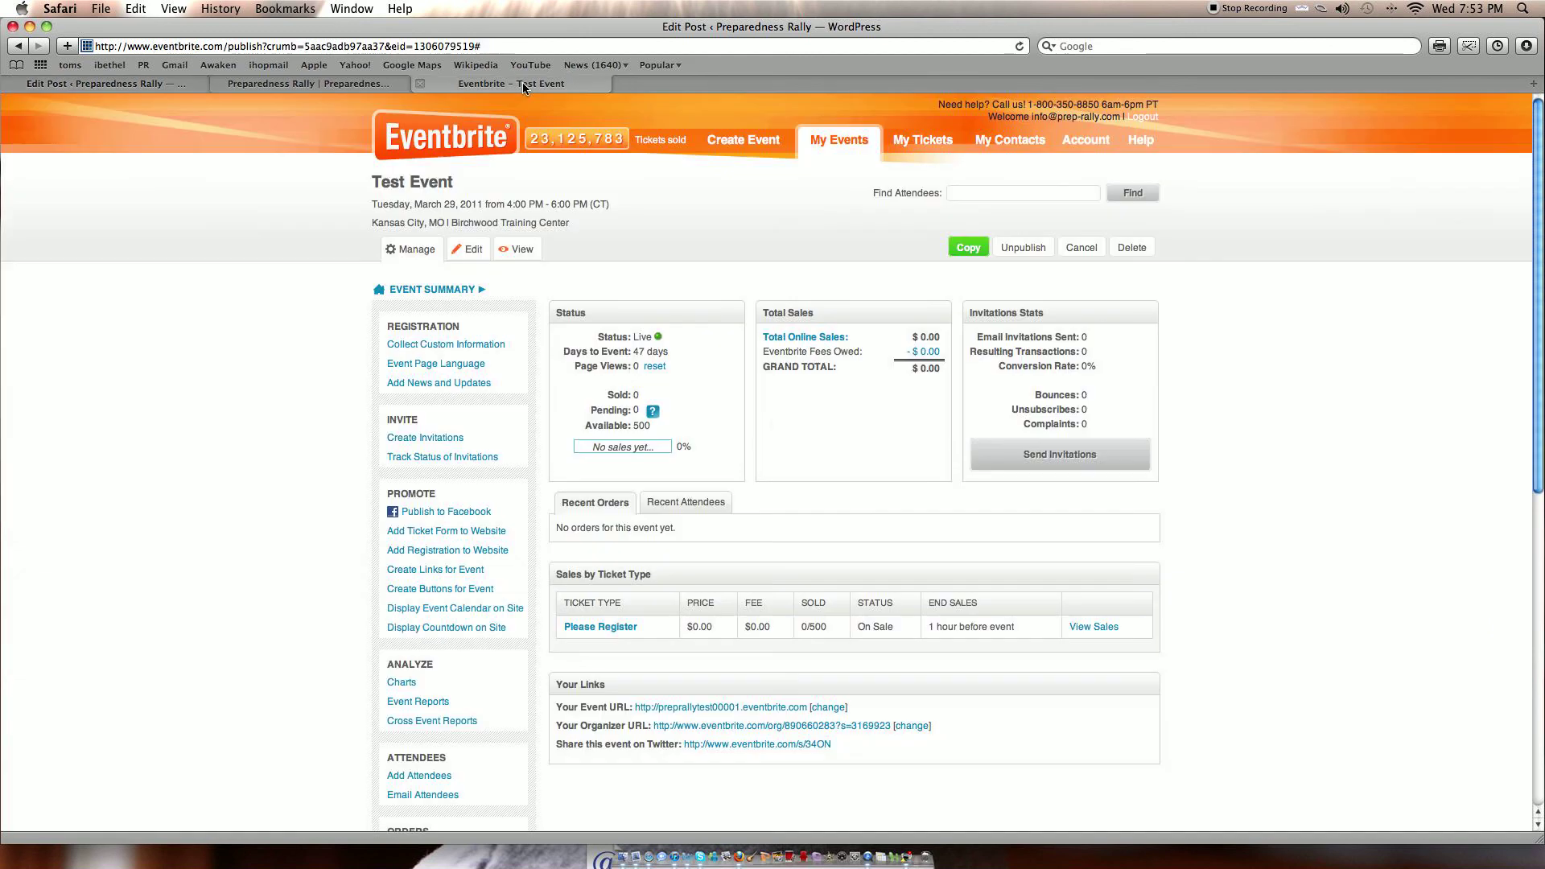
{"action": "left_click", "coordinate": [467, 254]}
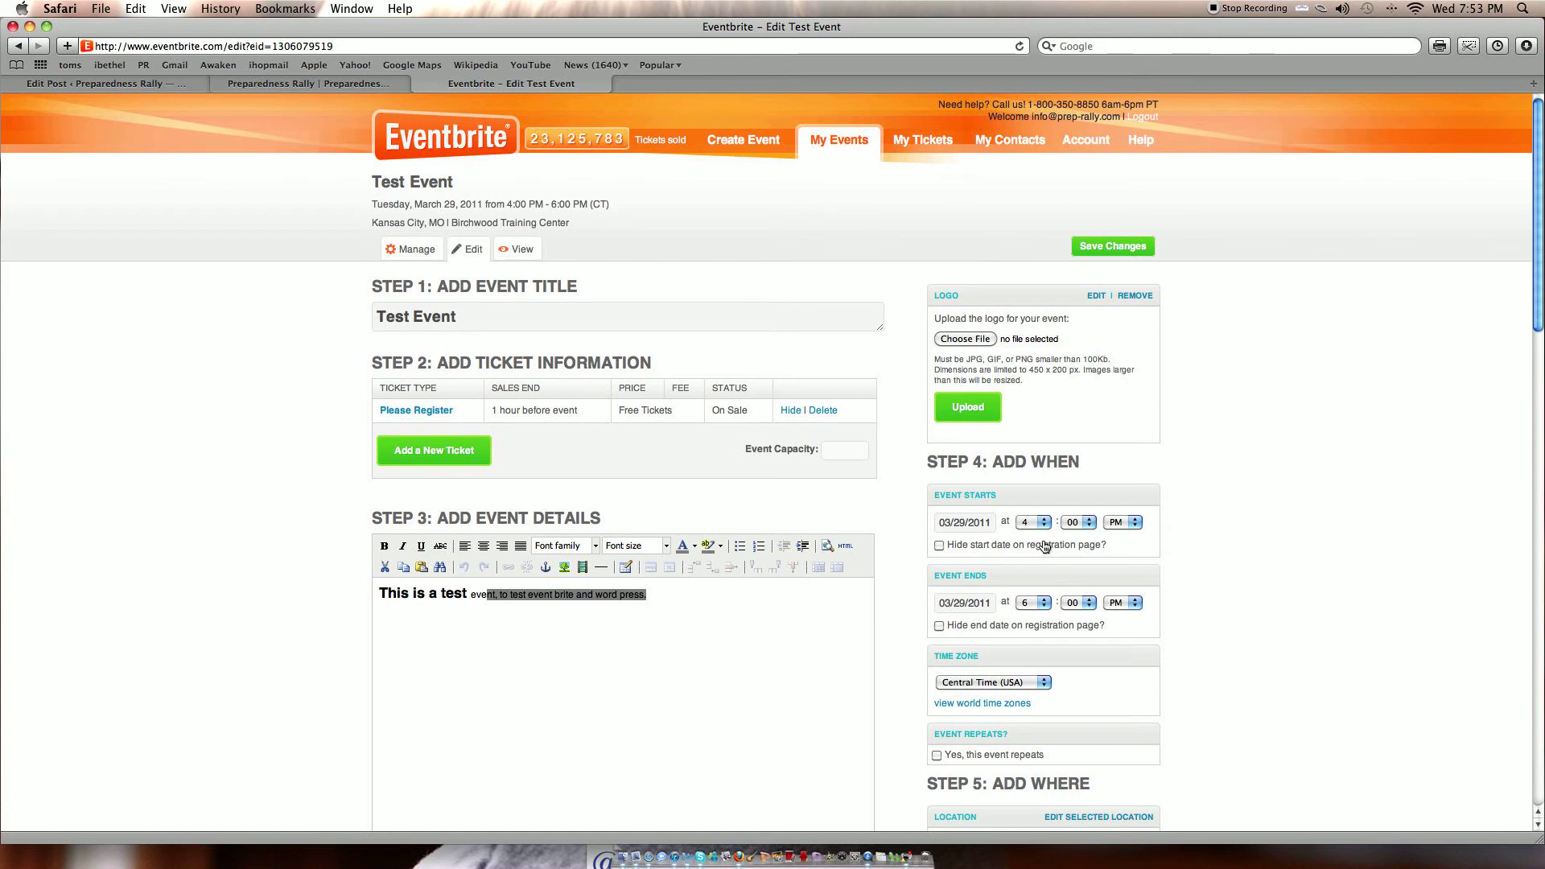
{"action": "scroll", "coordinate": [1014, 560], "scroll_direction": "down", "scroll_amount": 3}
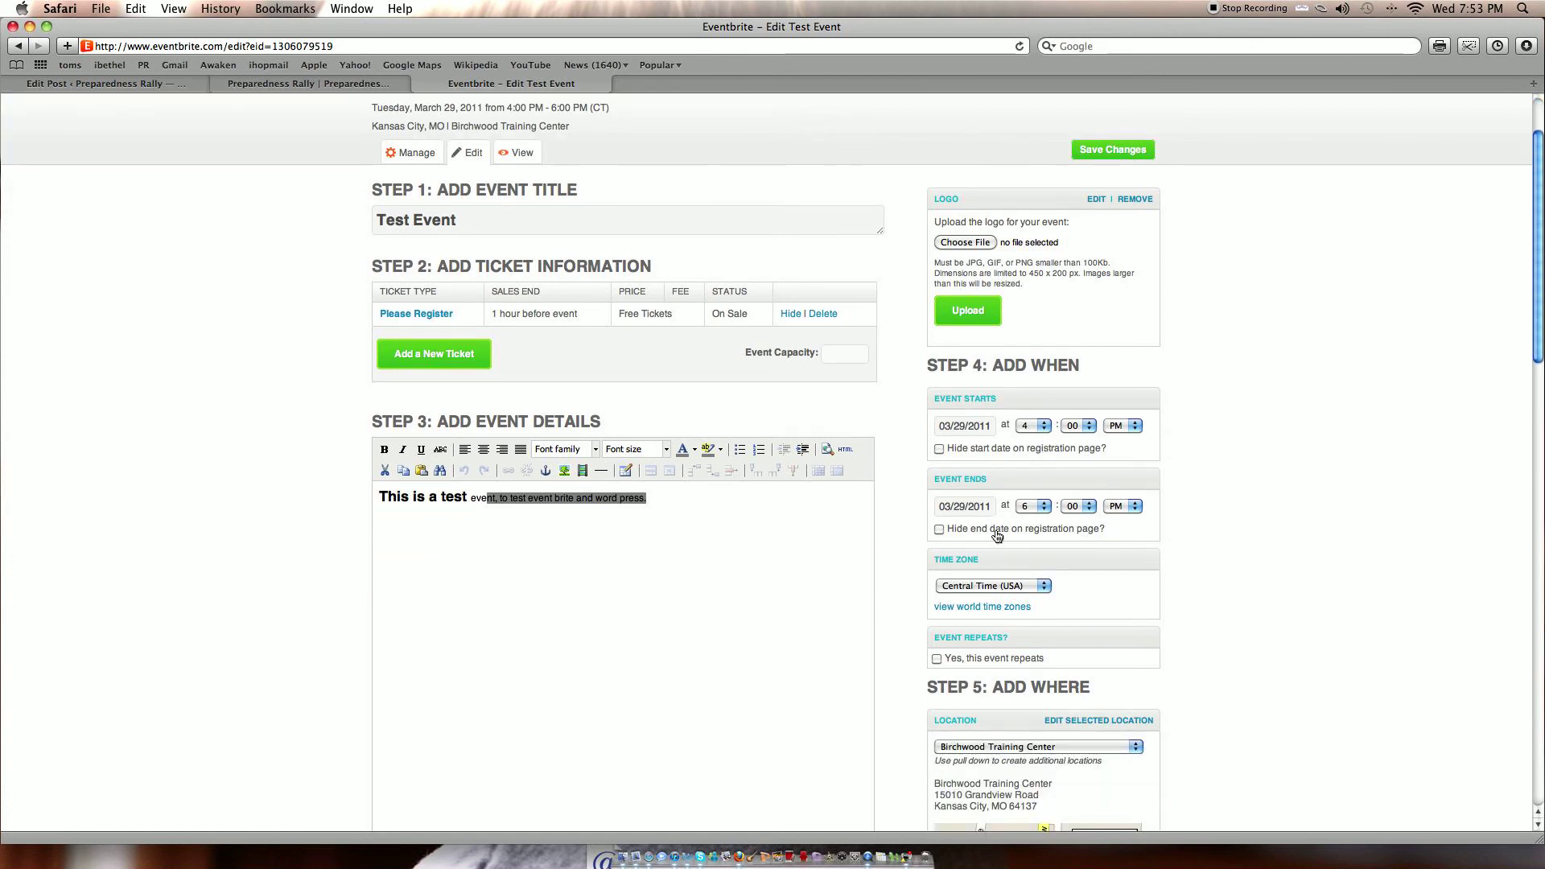
{"action": "scroll", "coordinate": [997, 539], "scroll_direction": "down", "scroll_amount": 15}
{"action": "scroll", "coordinate": [997, 536], "scroll_direction": "up", "scroll_amount": 20}
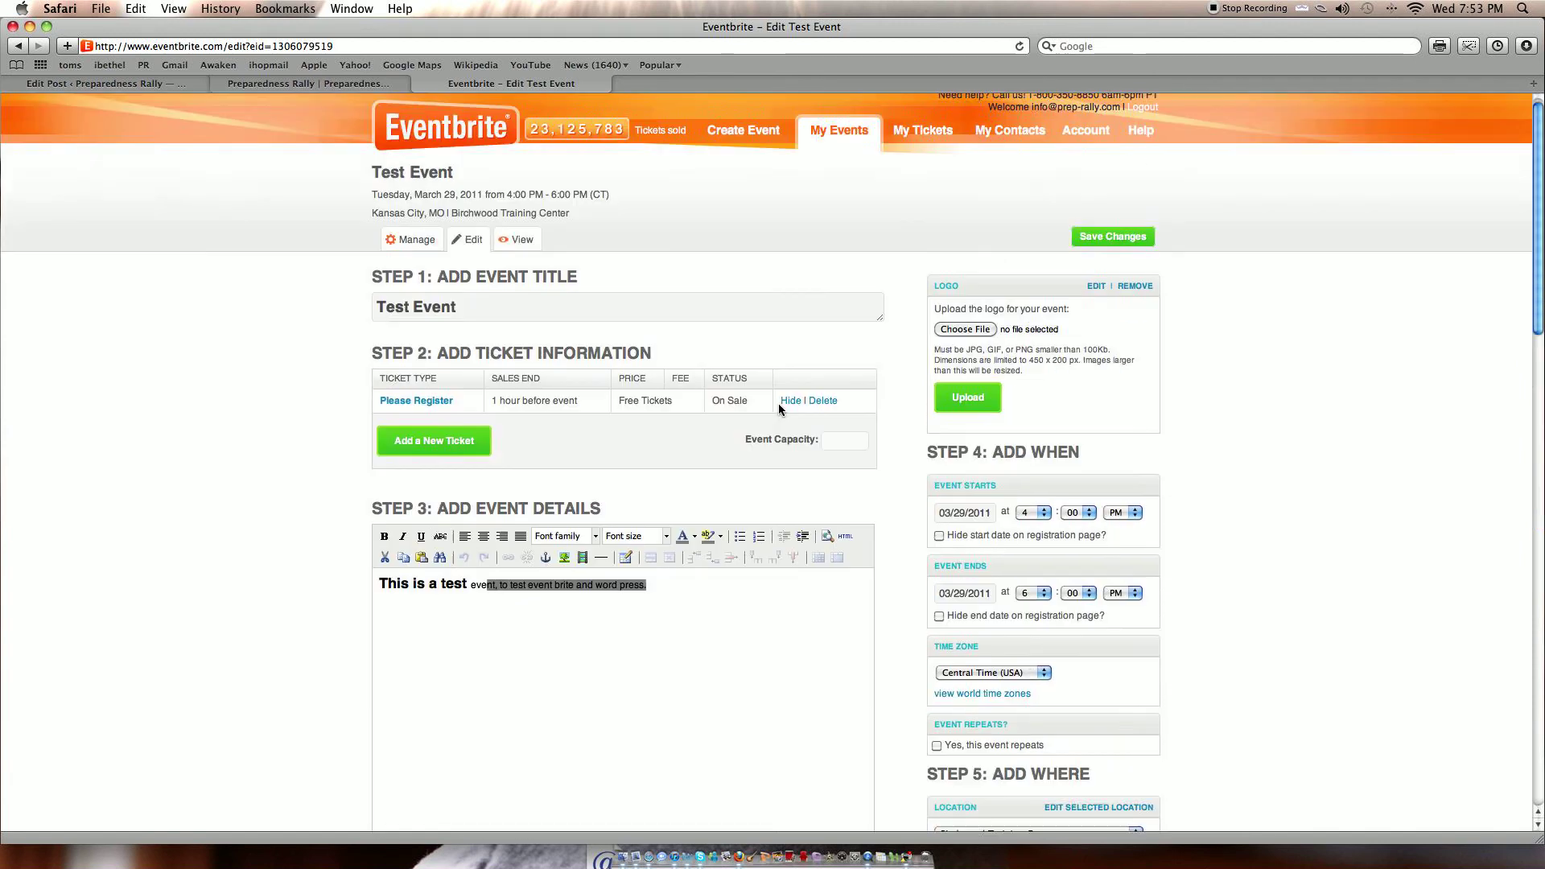
Step: Return to the WordPress post and turn off its all-day event option so that times can be set
{"action": "left_click", "coordinate": [138, 83]}
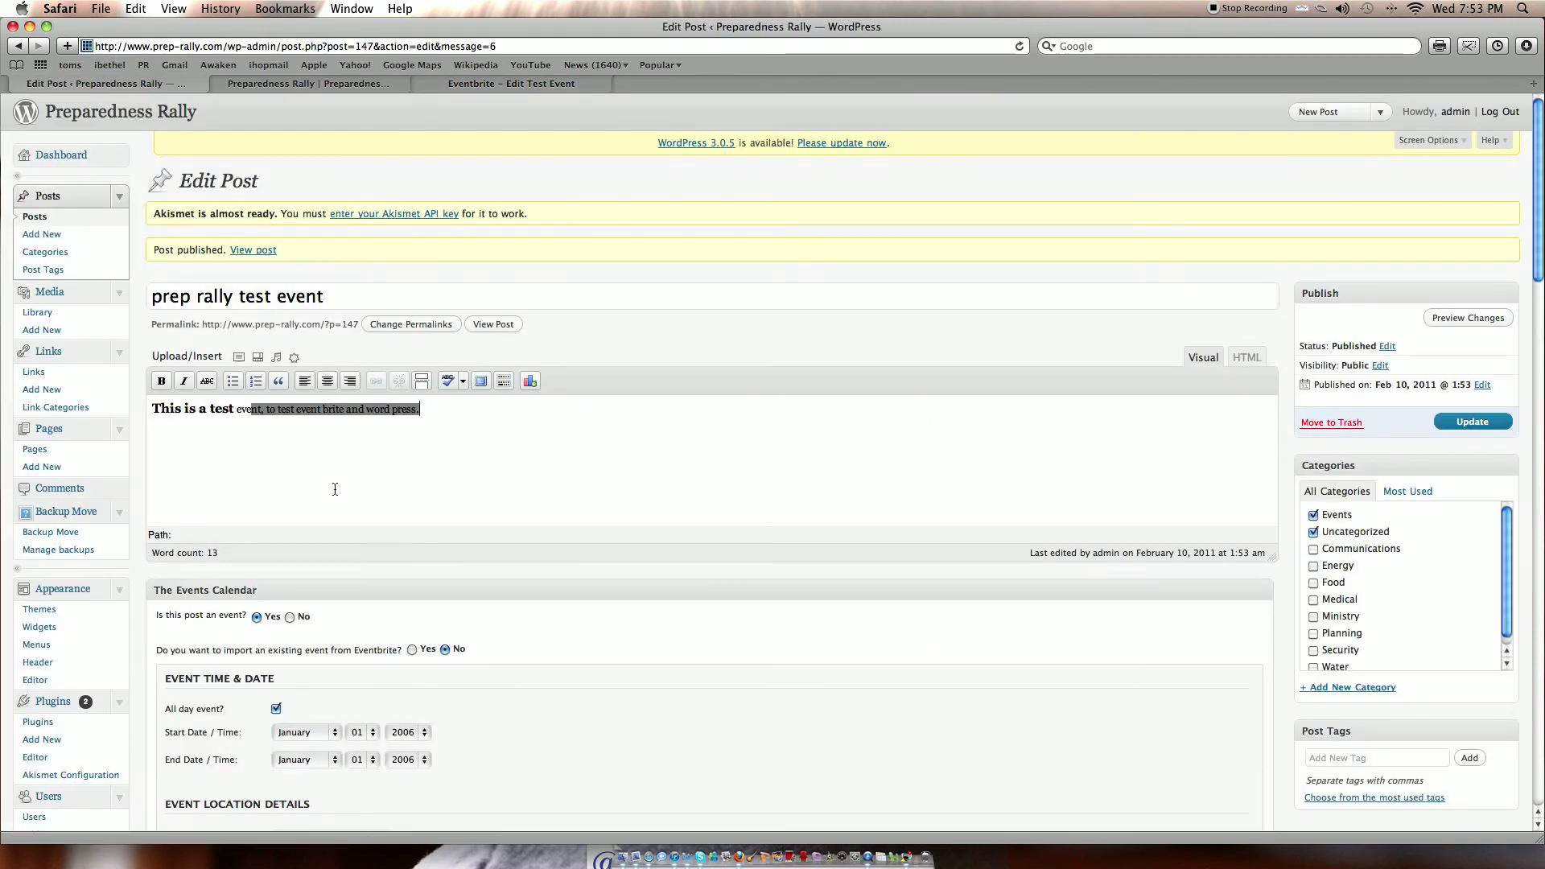
{"action": "scroll", "coordinate": [335, 489], "scroll_direction": "down", "scroll_amount": 5}
{"action": "scroll", "coordinate": [334, 490], "scroll_direction": "down", "scroll_amount": 1}
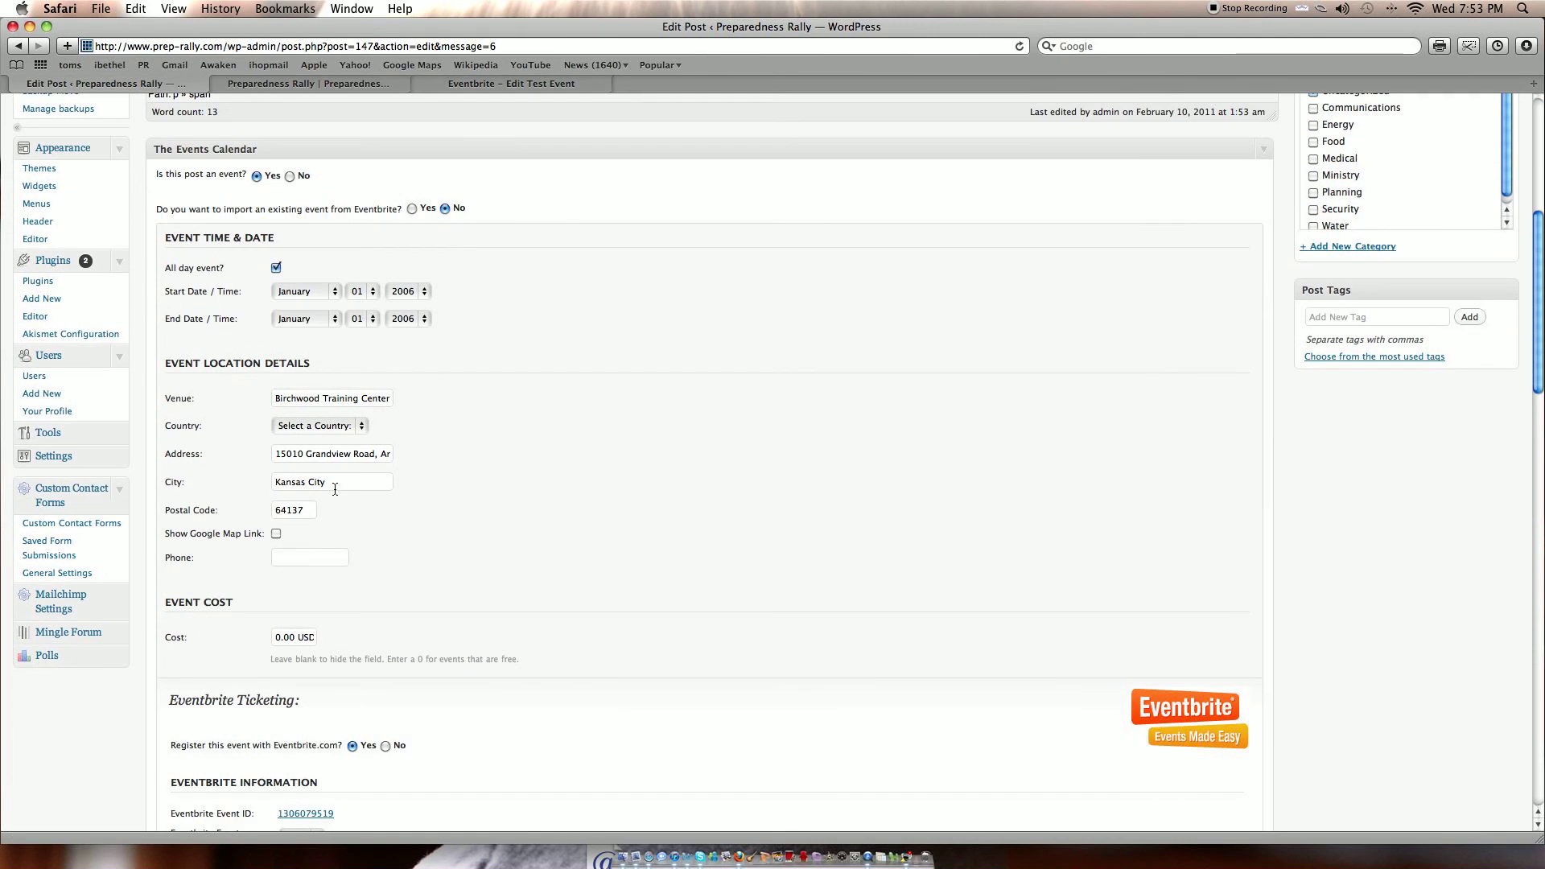
{"action": "left_click", "coordinate": [276, 268]}
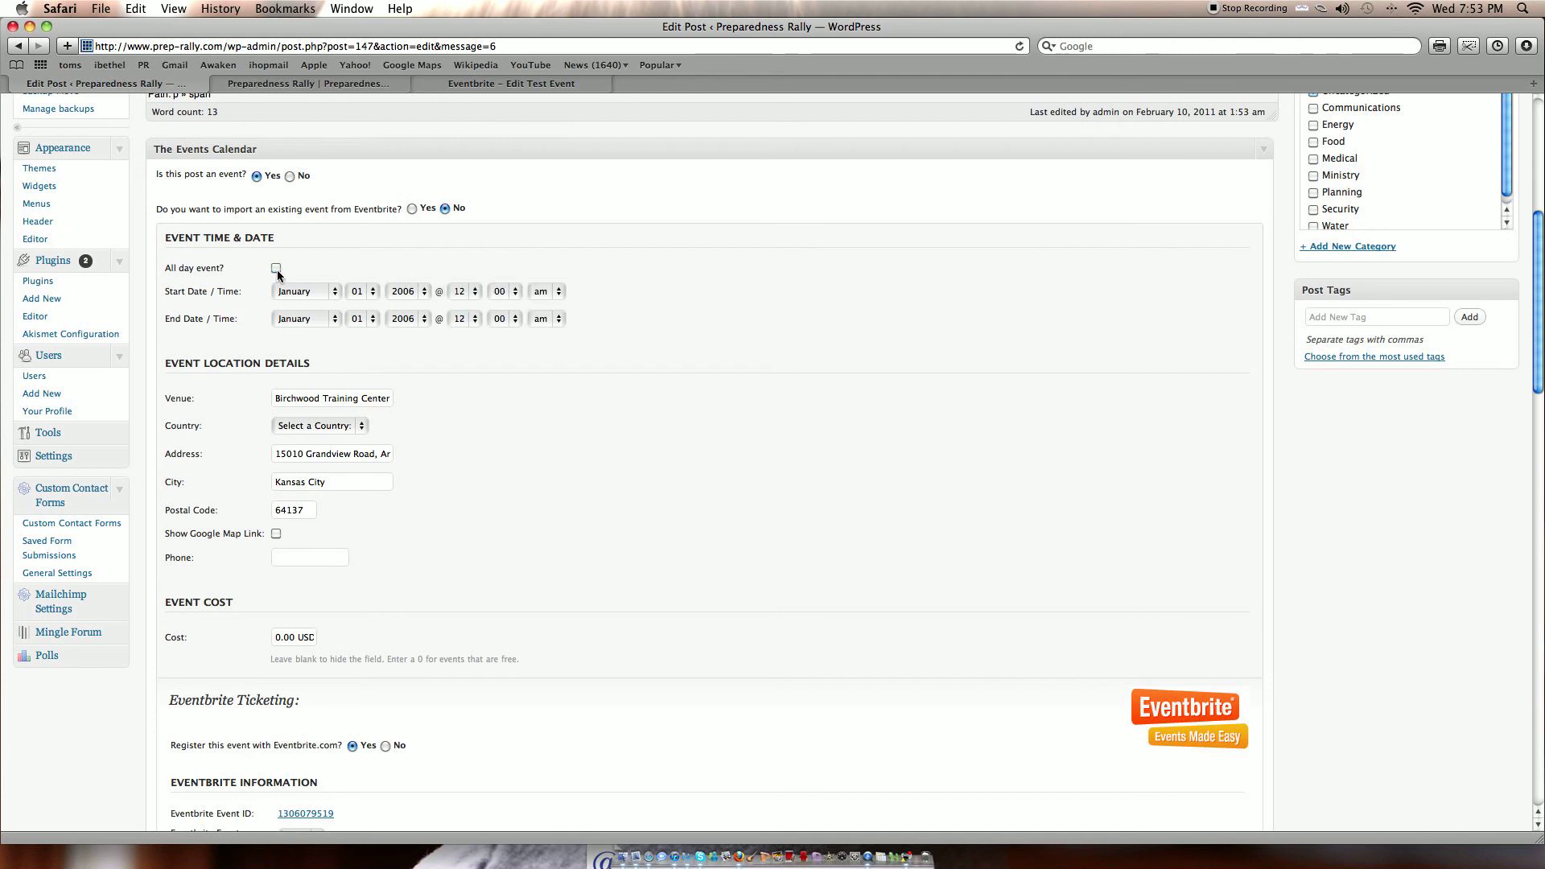
{"action": "left_click", "coordinate": [412, 207]}
{"action": "left_click", "coordinate": [359, 242]}
{"action": "right_click", "coordinate": [359, 241]}
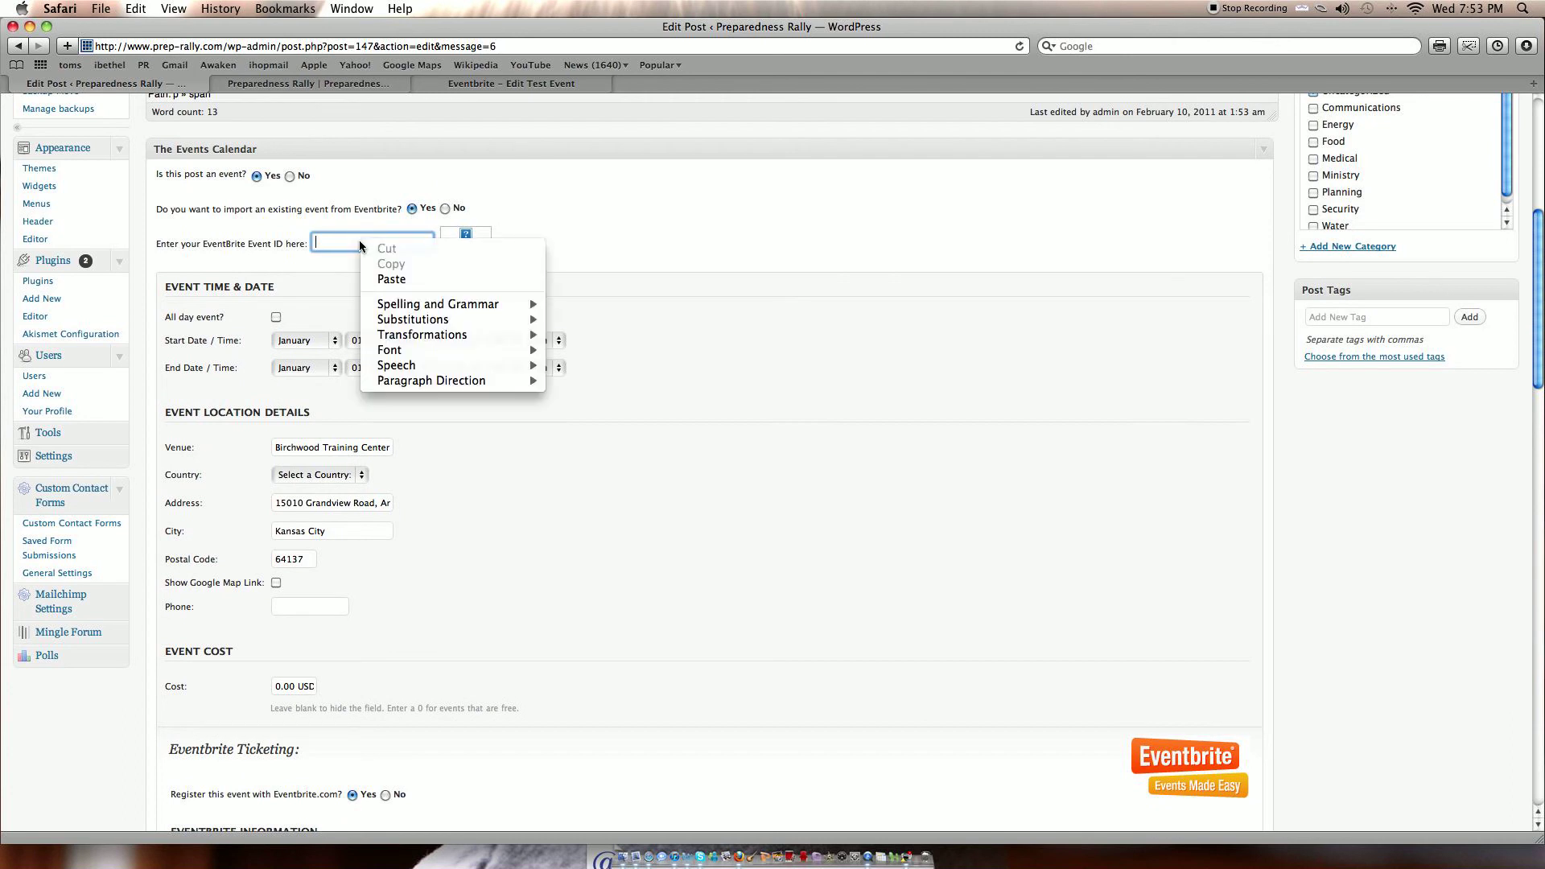
{"action": "left_click", "coordinate": [395, 280]}
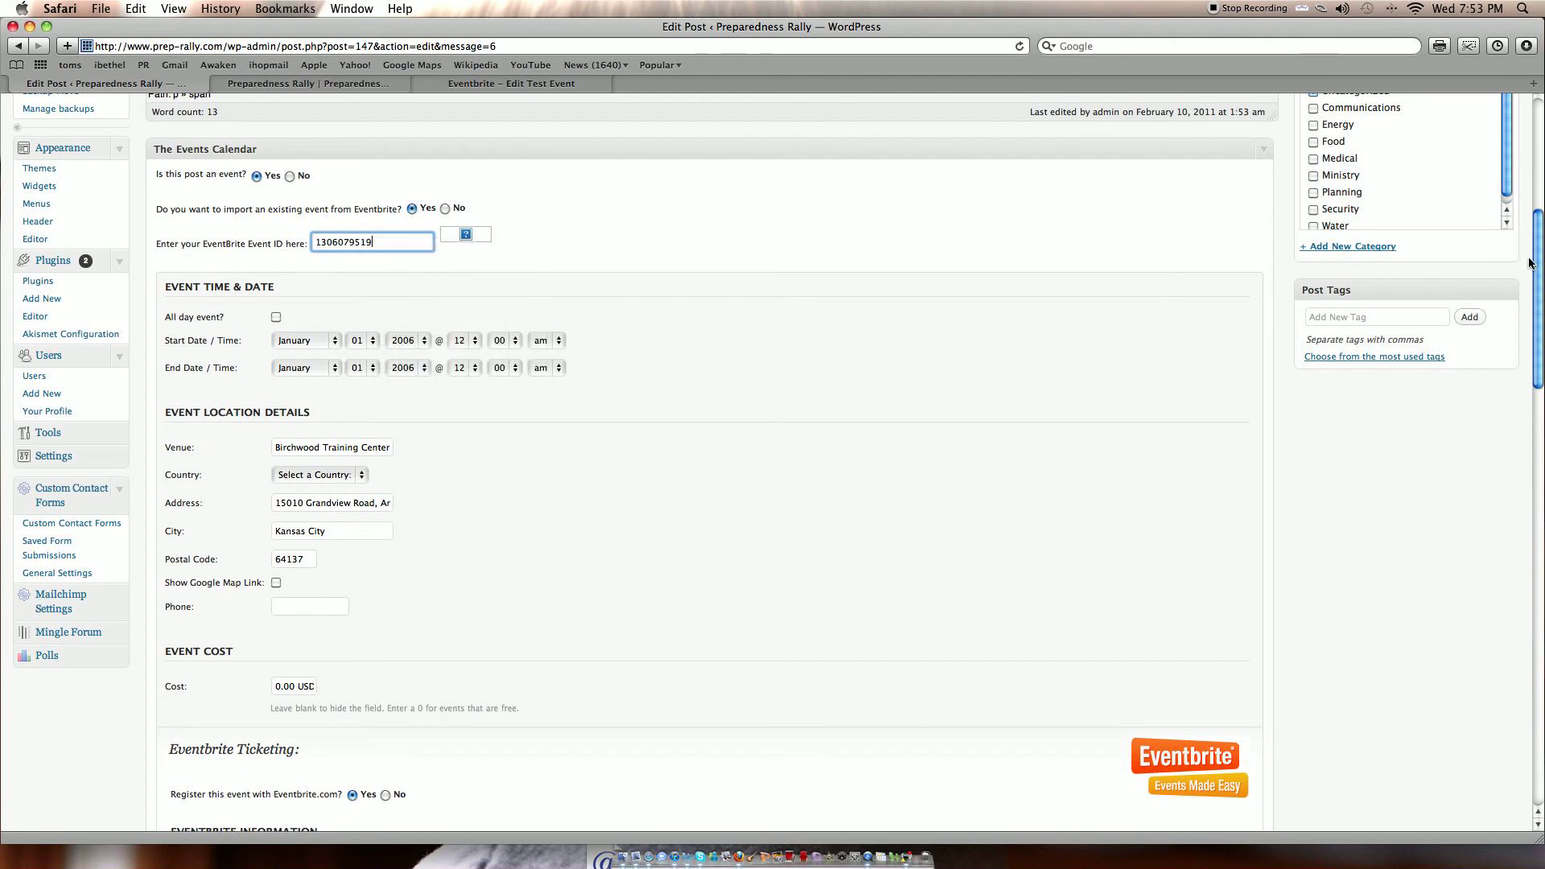
{"action": "scroll", "coordinate": [1530, 263], "scroll_direction": "up", "scroll_amount": 4}
{"action": "left_click", "coordinate": [1483, 274]}
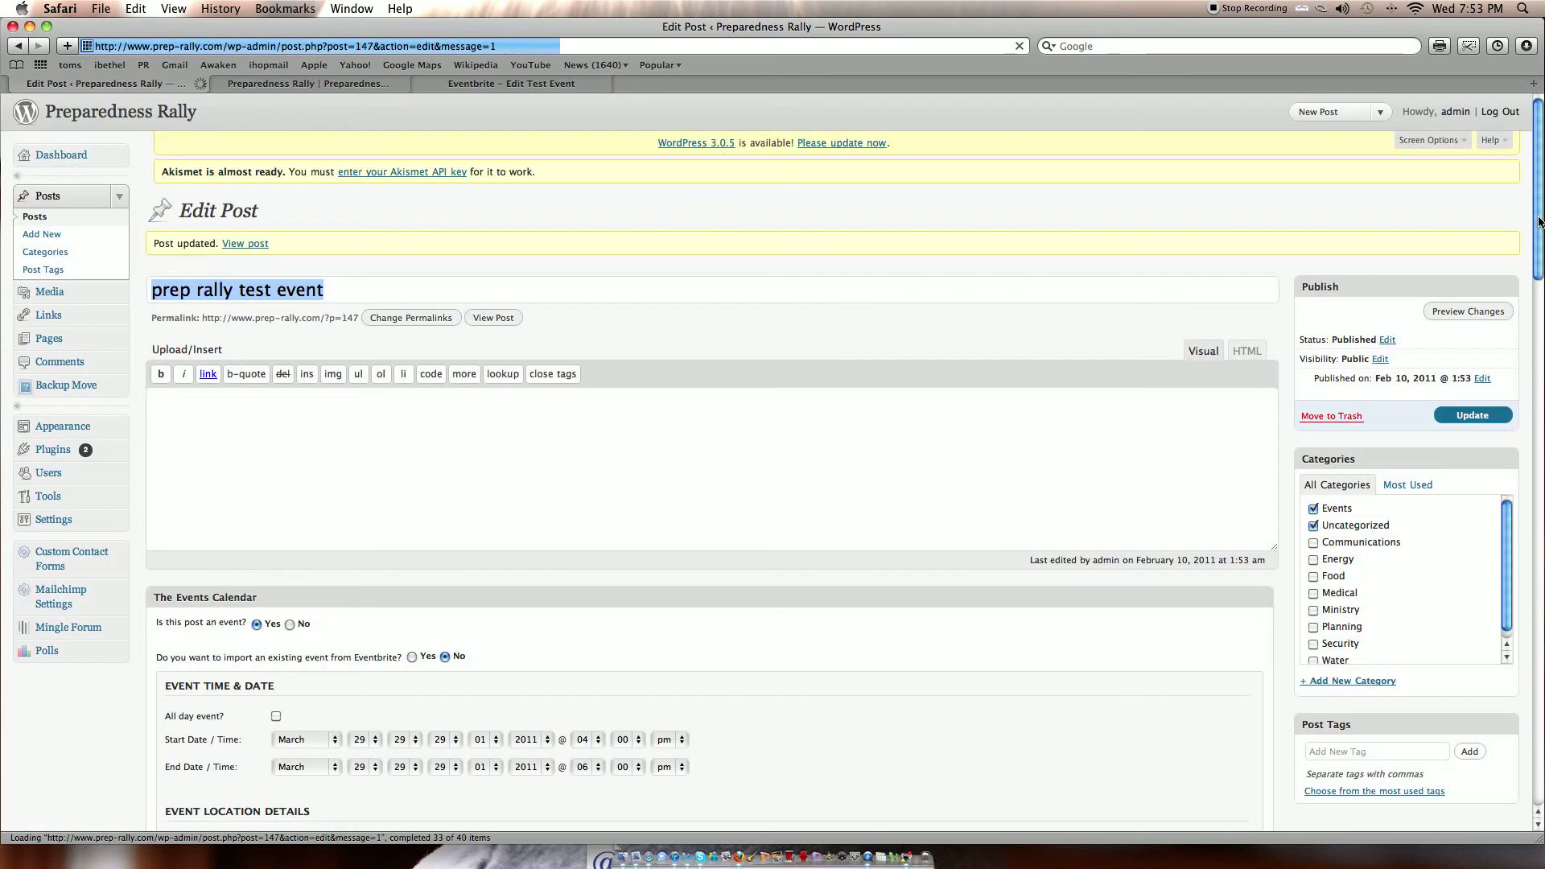
Step: Compare the post's imported start and end times, location and ticketing with the Test Event's settings on Eventbrite
{"action": "left_click_drag", "start_coordinate": [1541, 223], "coordinate": [1541, 349]}
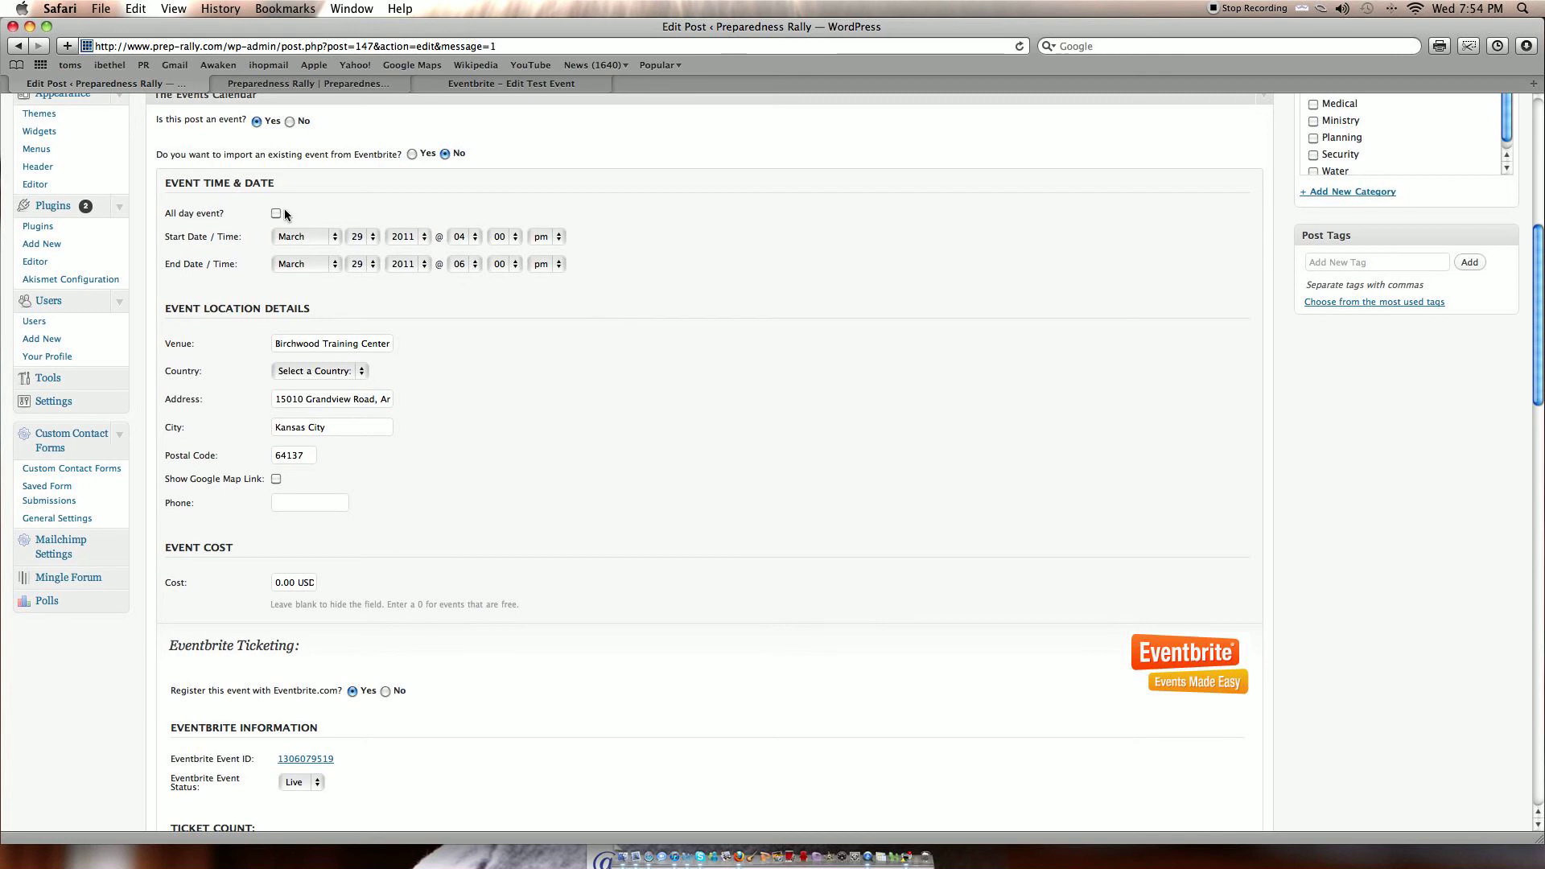
{"action": "left_click", "coordinate": [549, 84]}
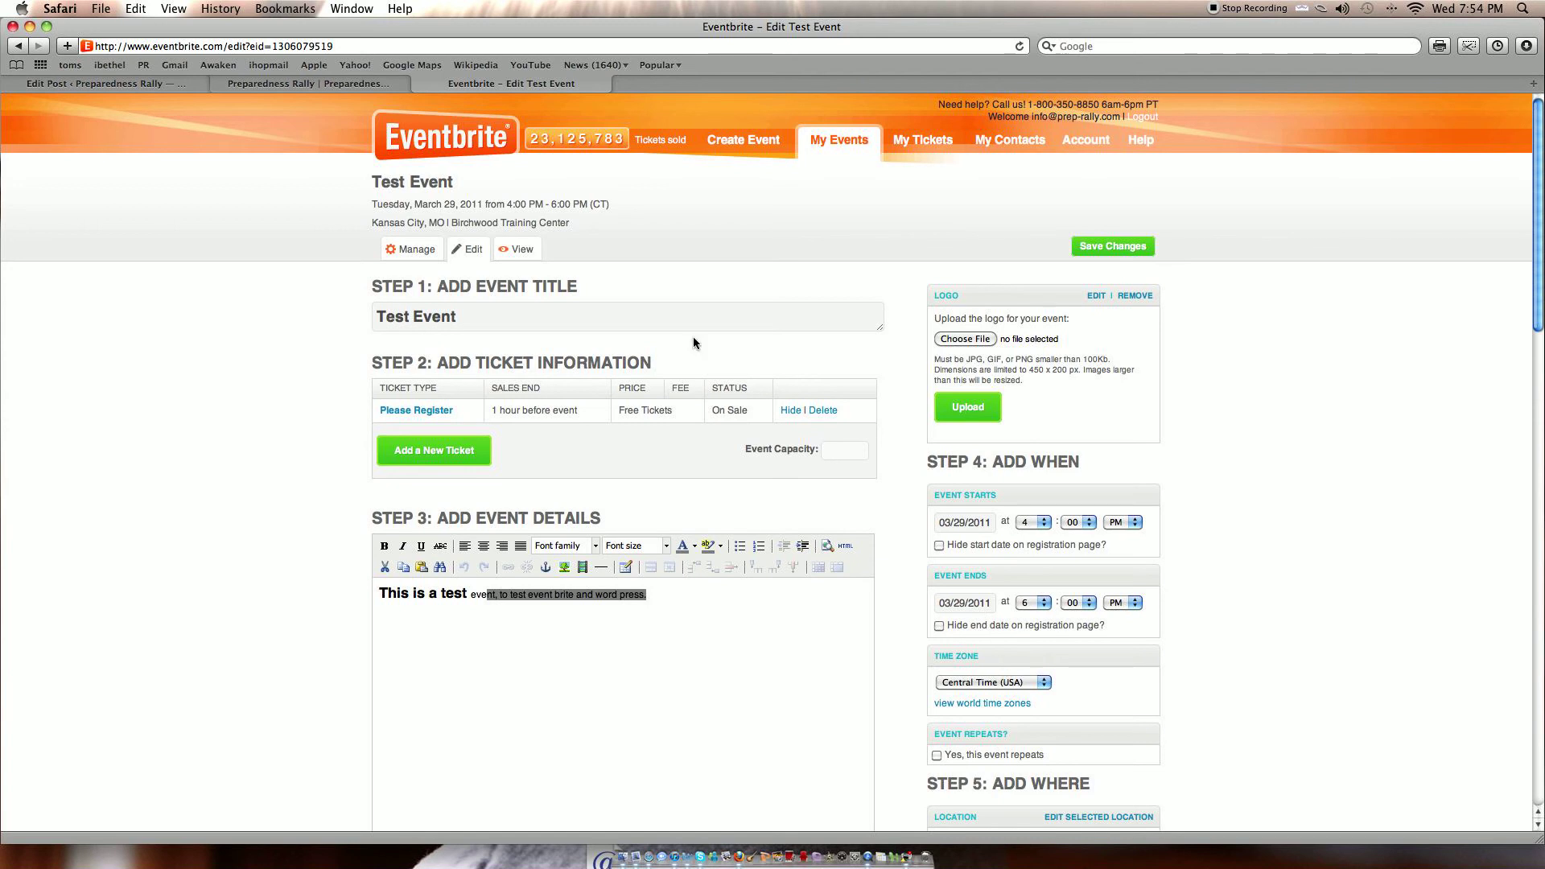
{"action": "left_click", "coordinate": [114, 83]}
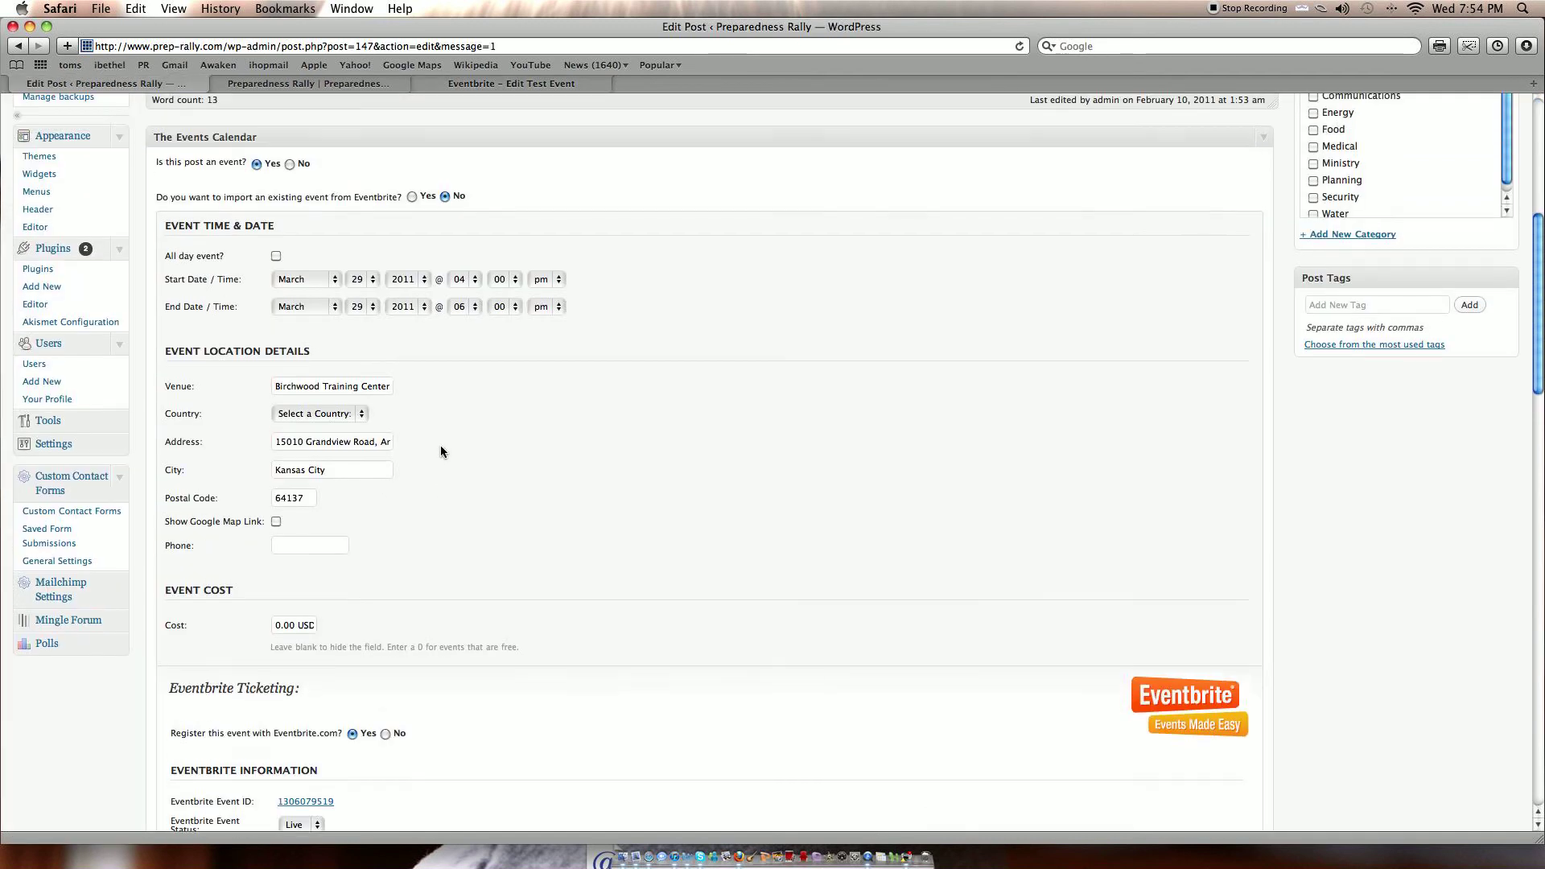
Step: Update the prep rally test event post and reload the Preparedness Rally home page
{"action": "scroll", "coordinate": [441, 451], "scroll_direction": "up", "scroll_amount": 10}
{"action": "left_click", "coordinate": [1472, 422]}
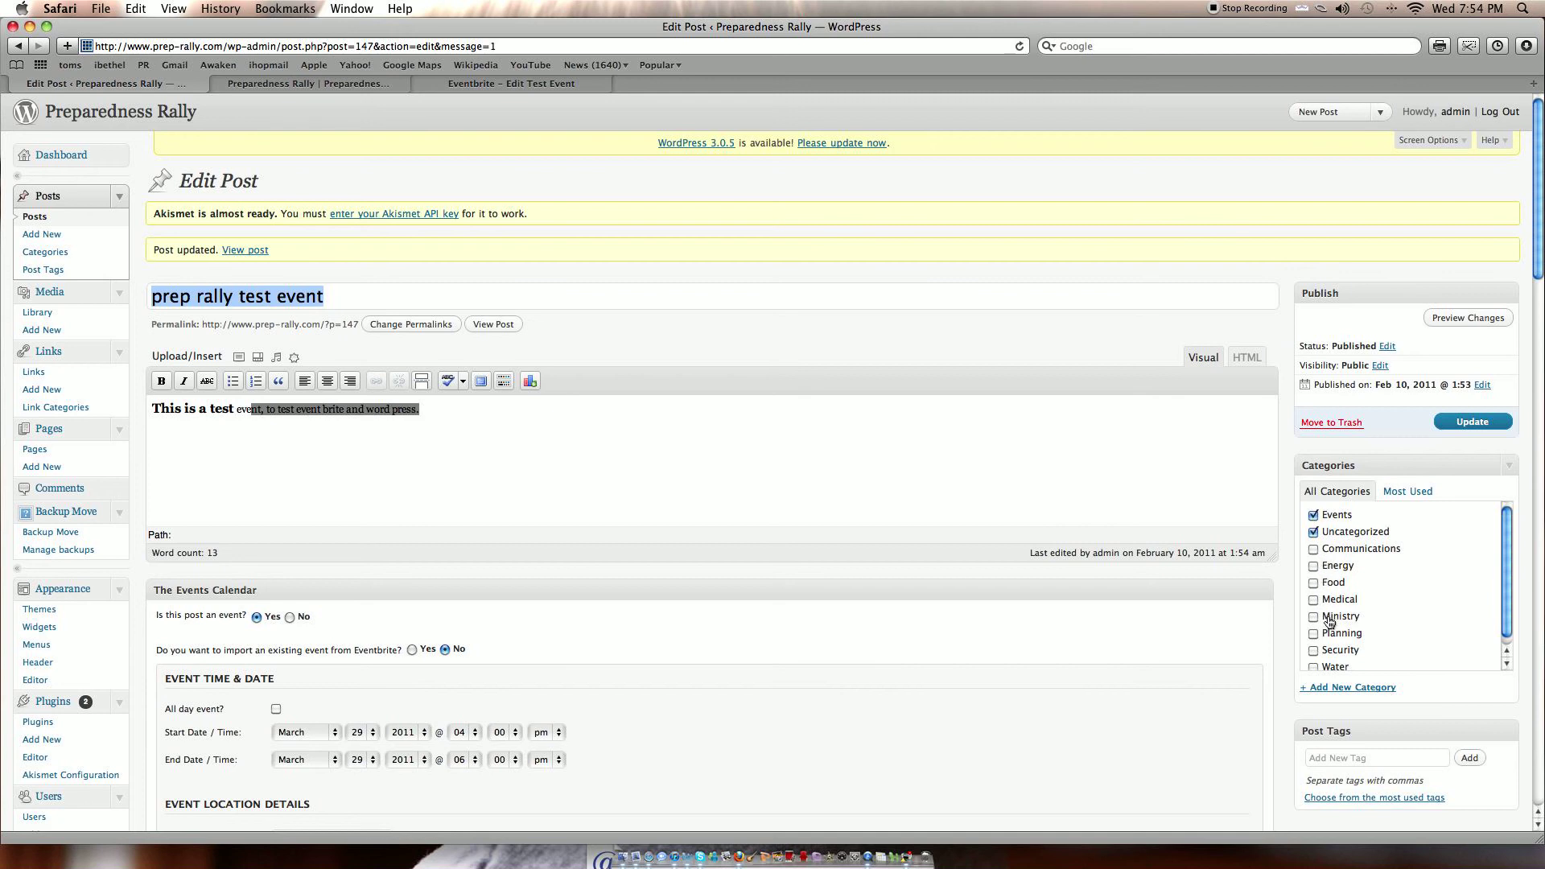
{"action": "left_click", "coordinate": [327, 89]}
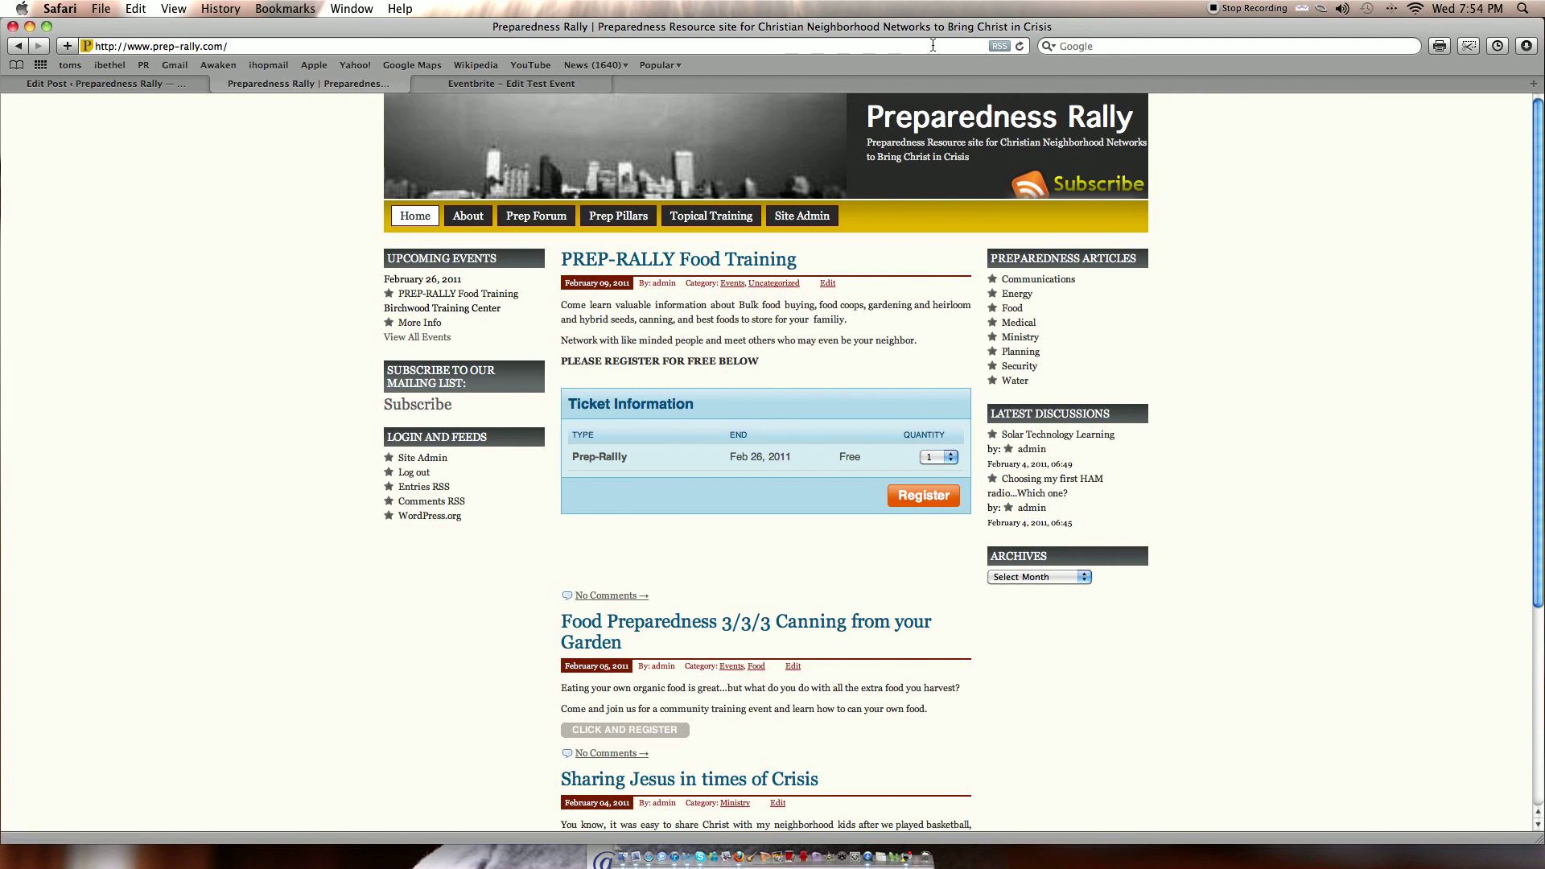
{"action": "left_click", "coordinate": [1019, 47]}
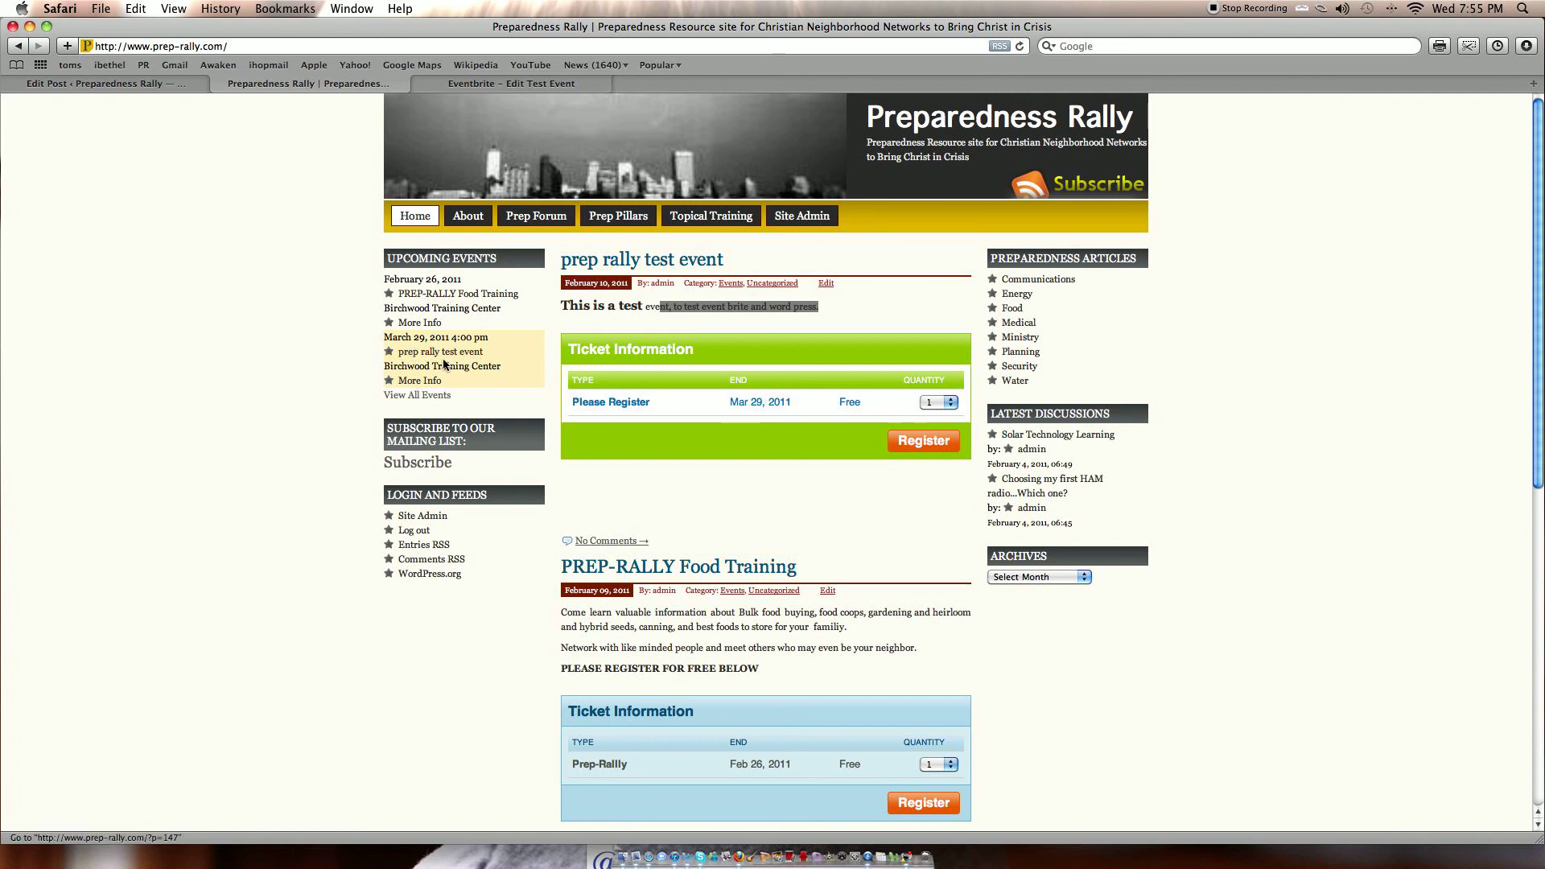
Step: Open the registration form from the prep rally test event's ticket box, examine its name and e-mail fields, and close it without registering
{"action": "left_click", "coordinate": [923, 446]}
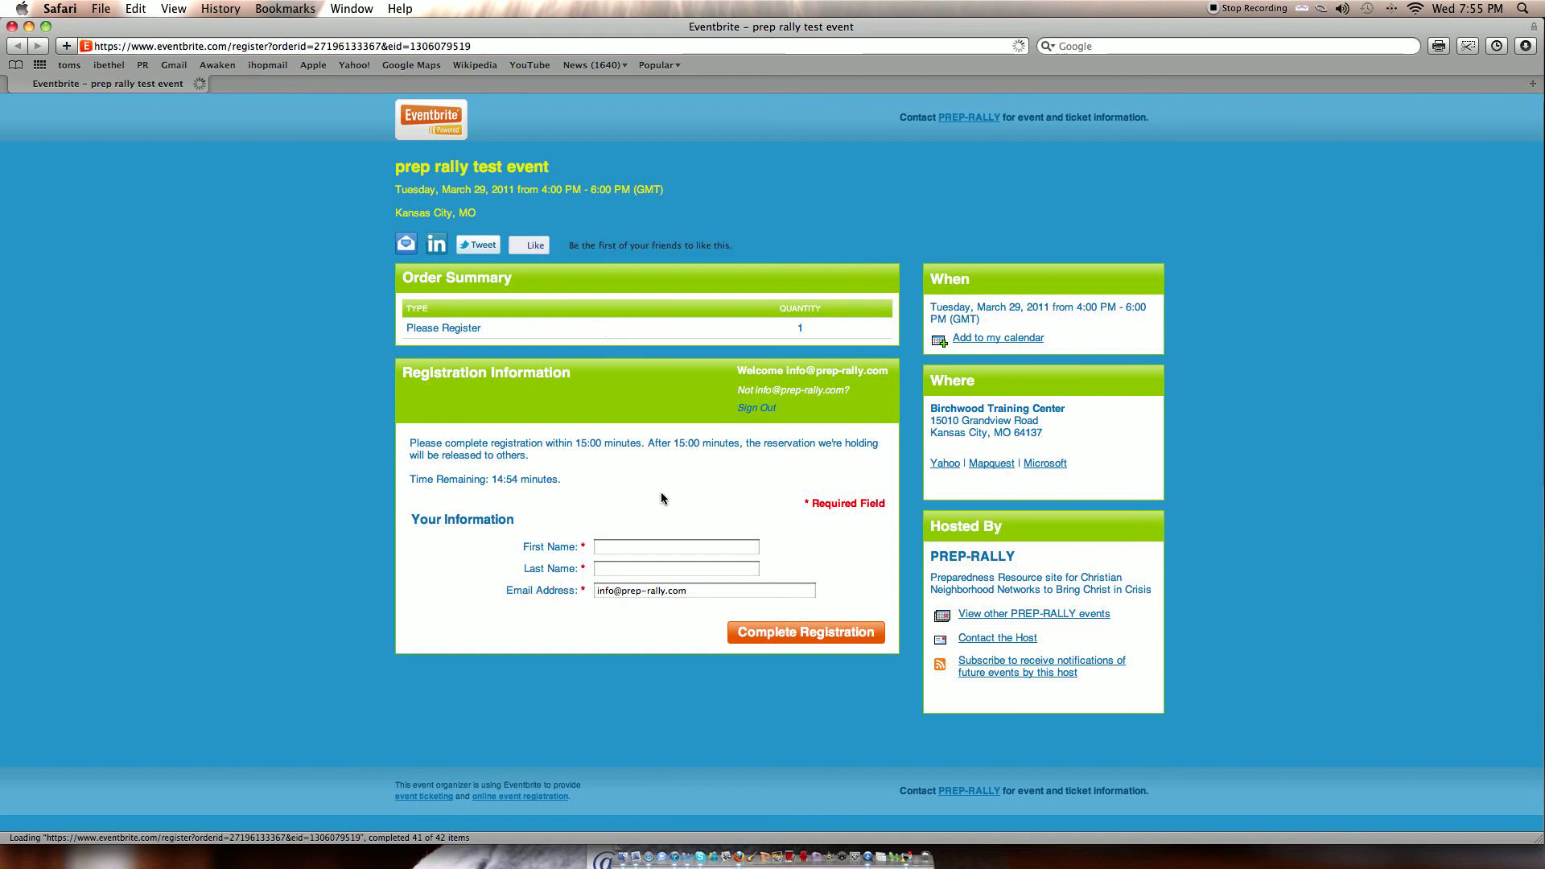
{"action": "left_click", "coordinate": [646, 547]}
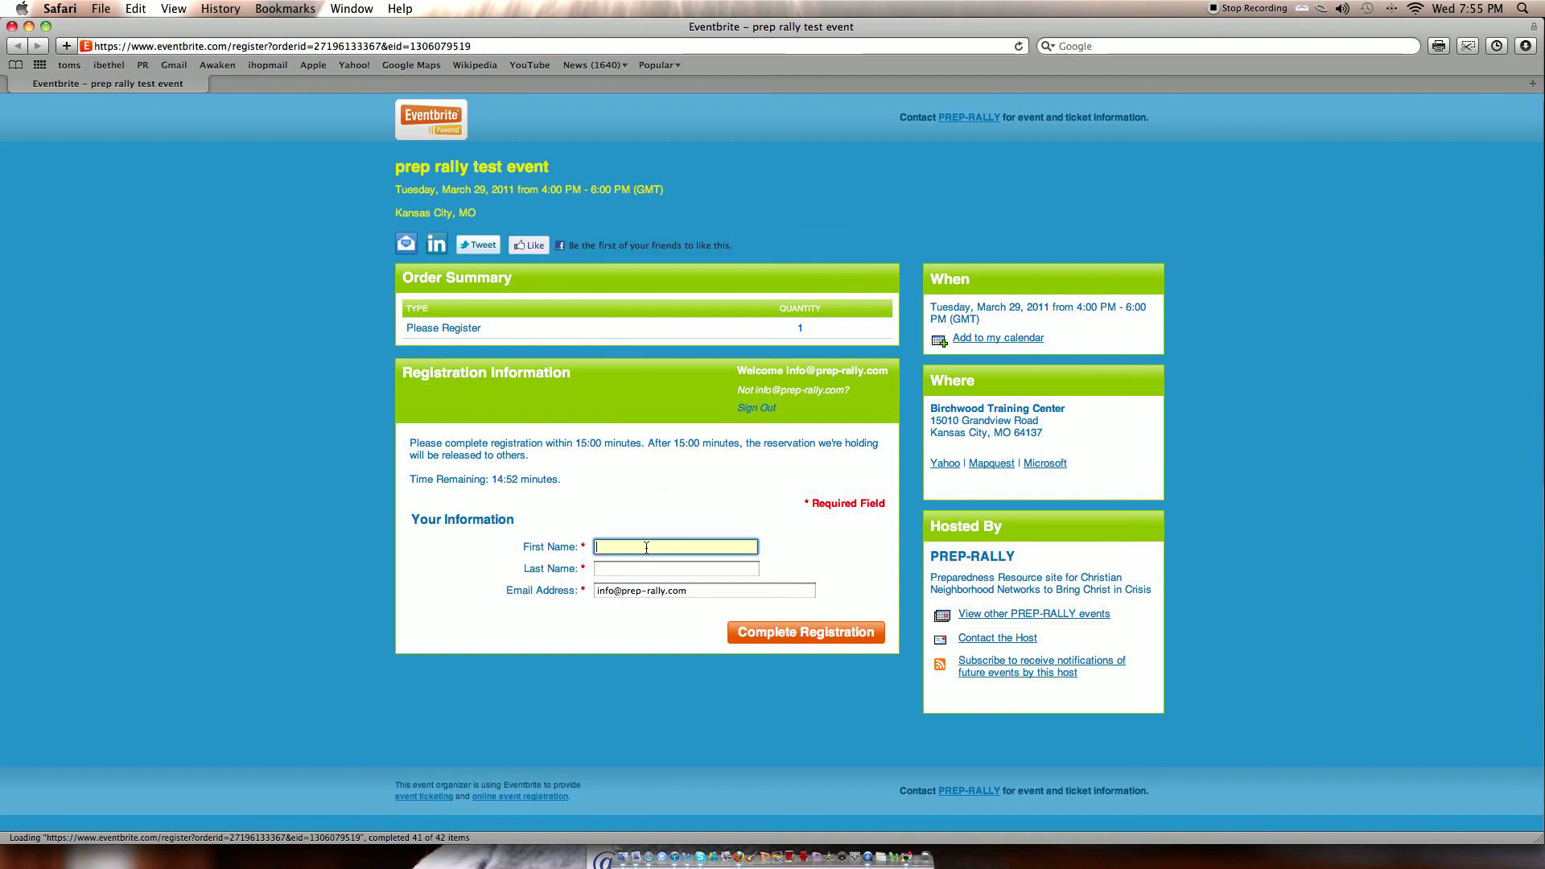
{"action": "left_click", "coordinate": [642, 568]}
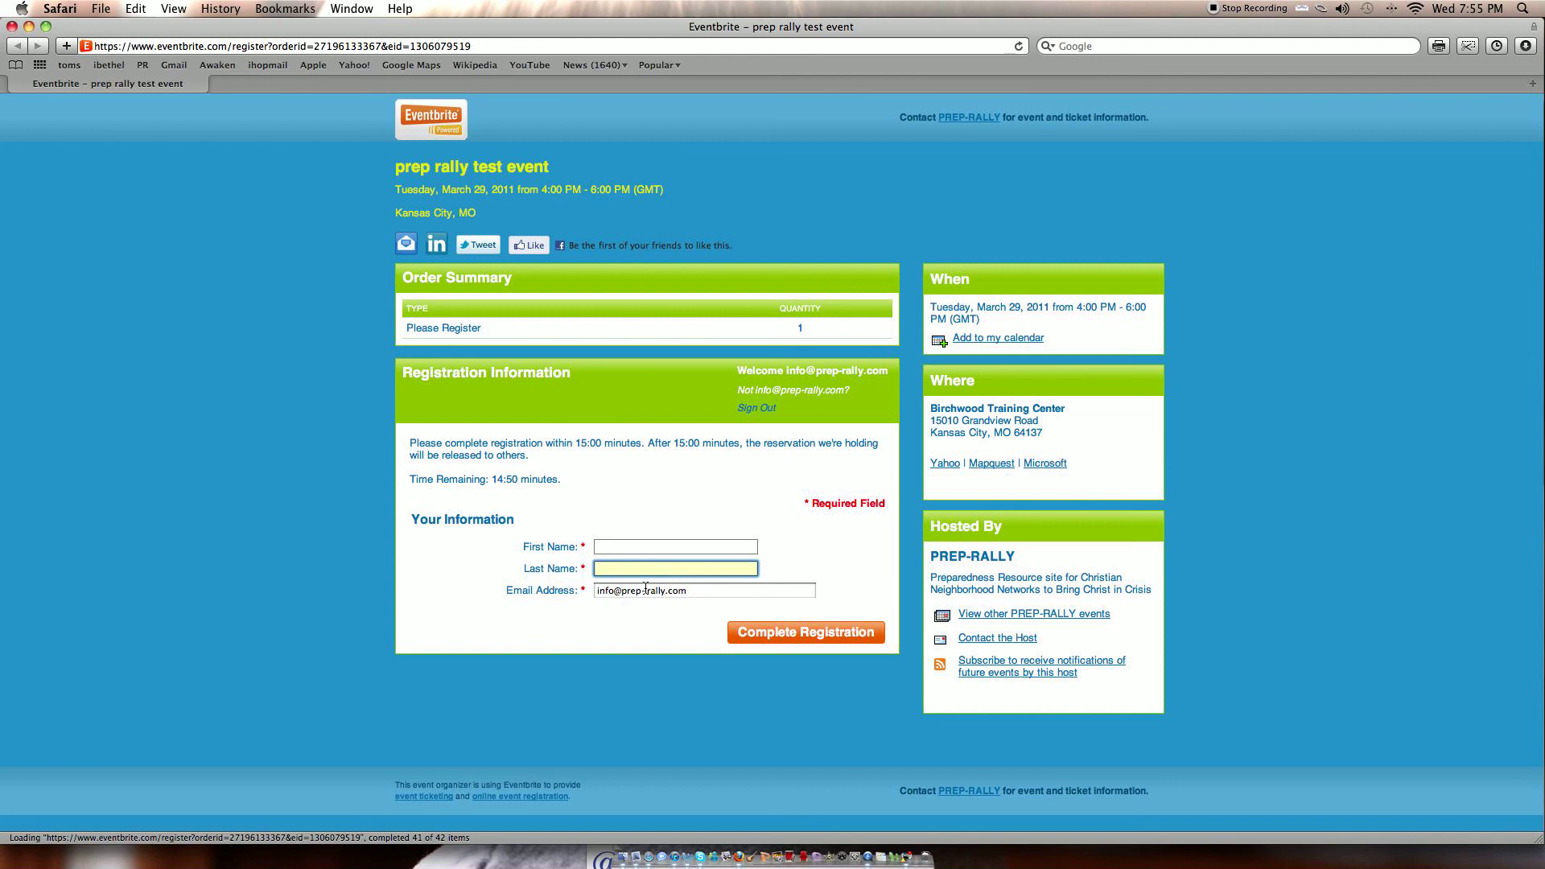
{"action": "left_click", "coordinate": [645, 590]}
{"action": "left_click", "coordinate": [819, 646]}
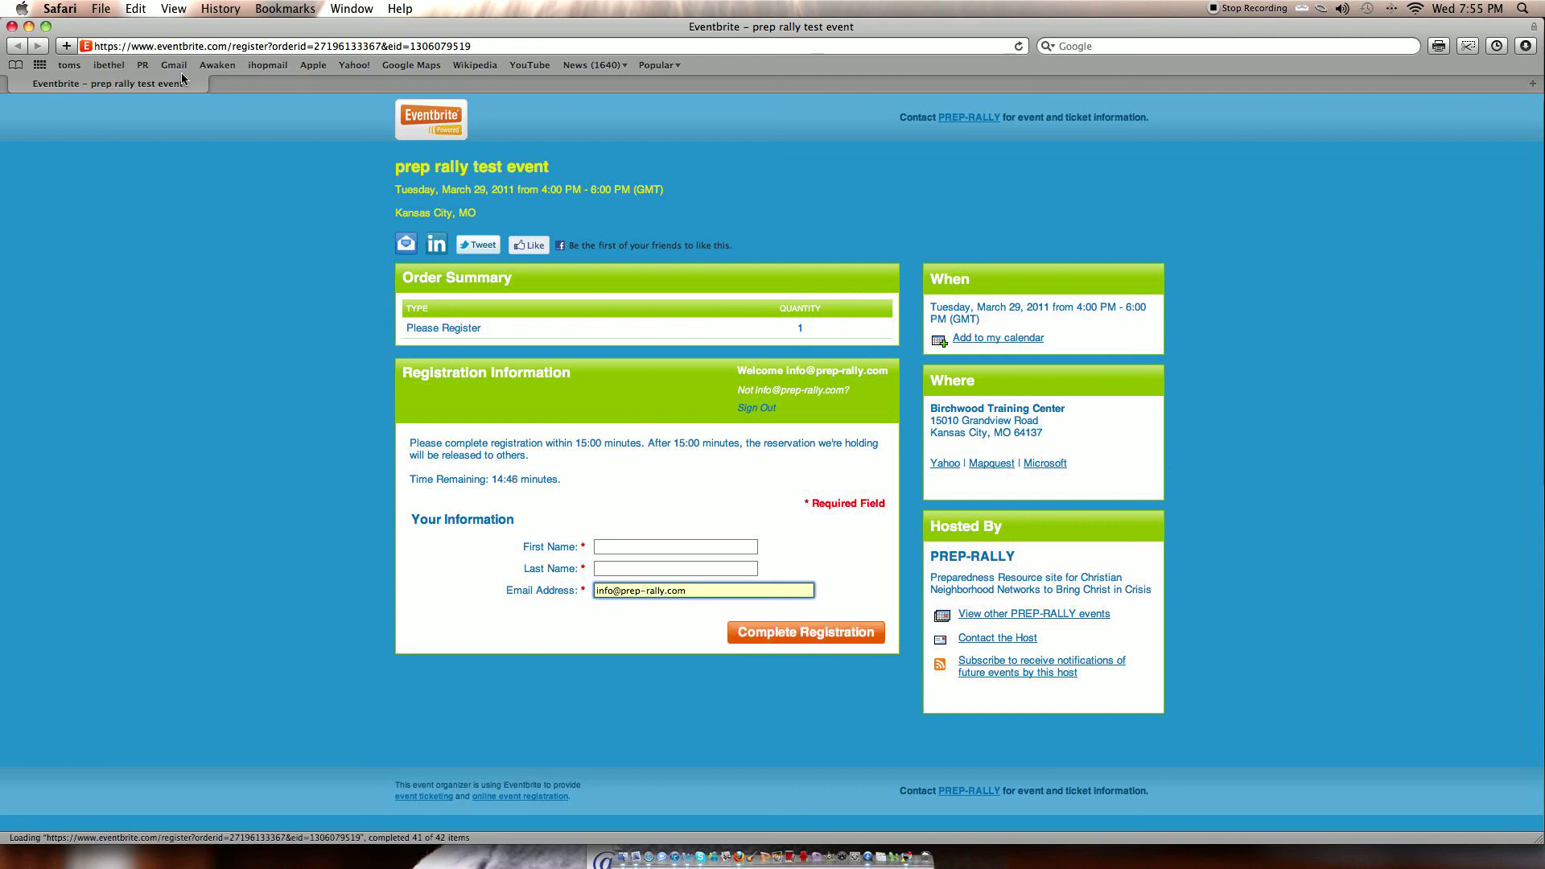
{"action": "left_click", "coordinate": [12, 27]}
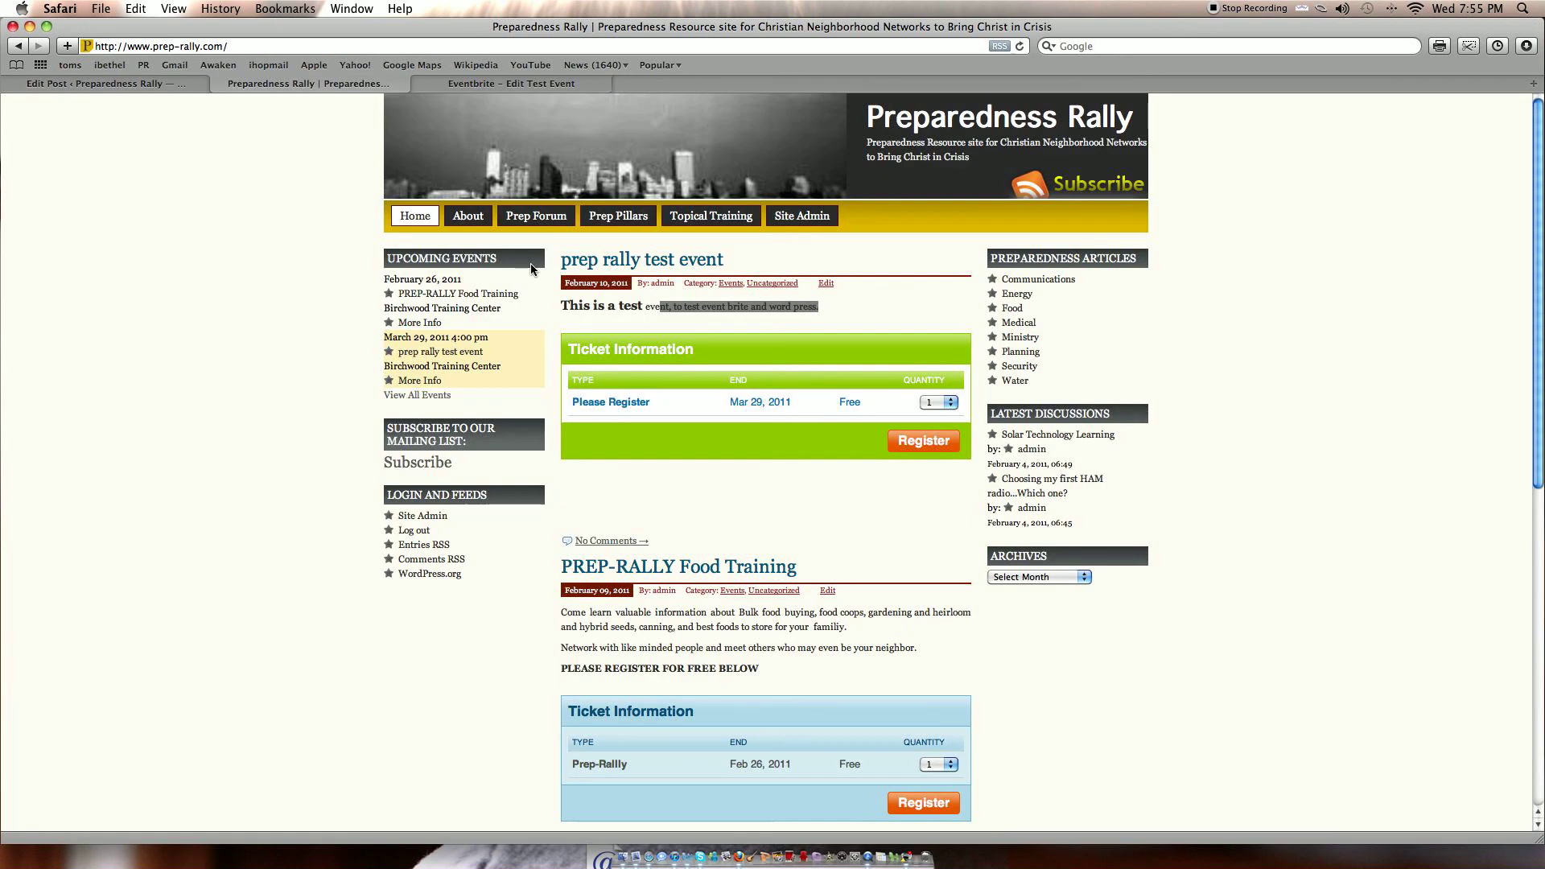